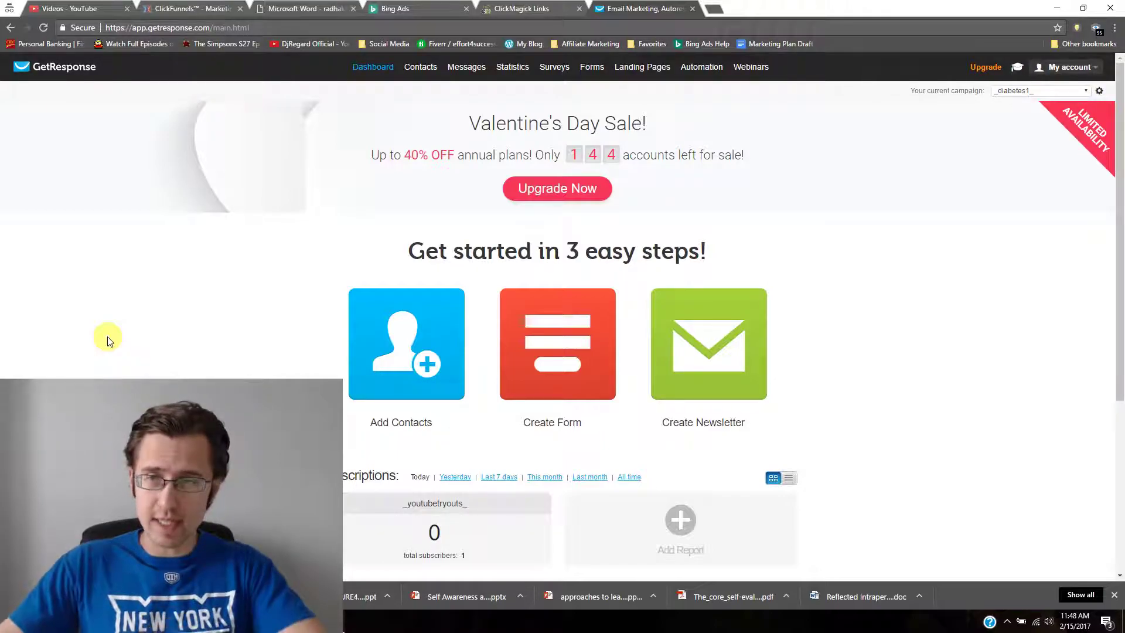
Open the campaigns list and make _diabetes1_ the default campaign.
{"action": "mouse_move", "coordinate": [459, 61]}
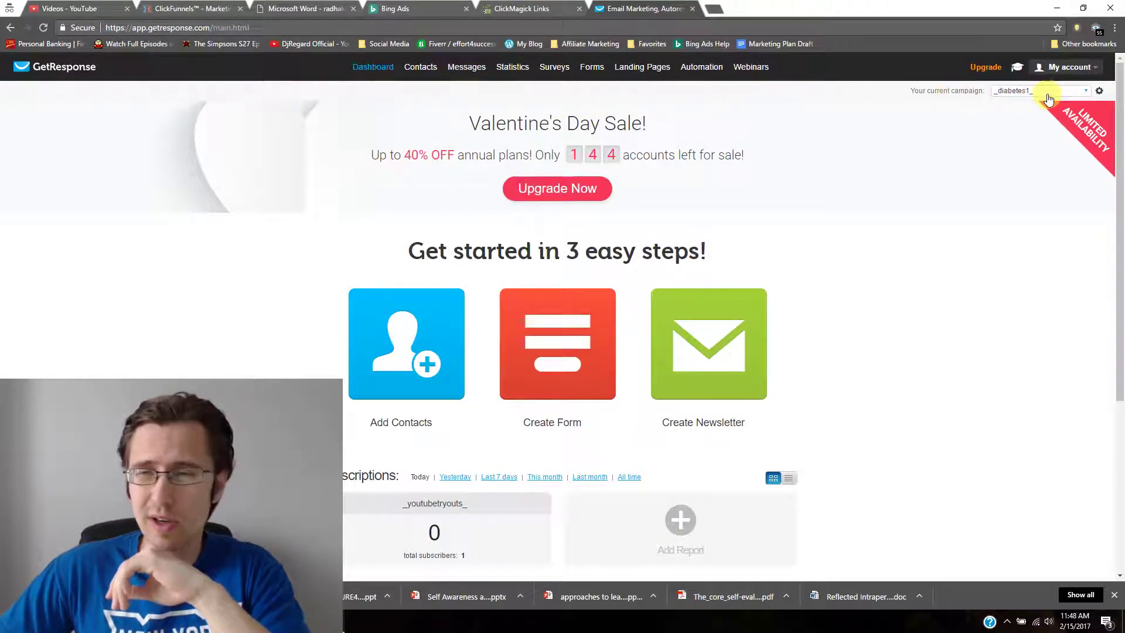
{"action": "left_click", "coordinate": [1016, 98]}
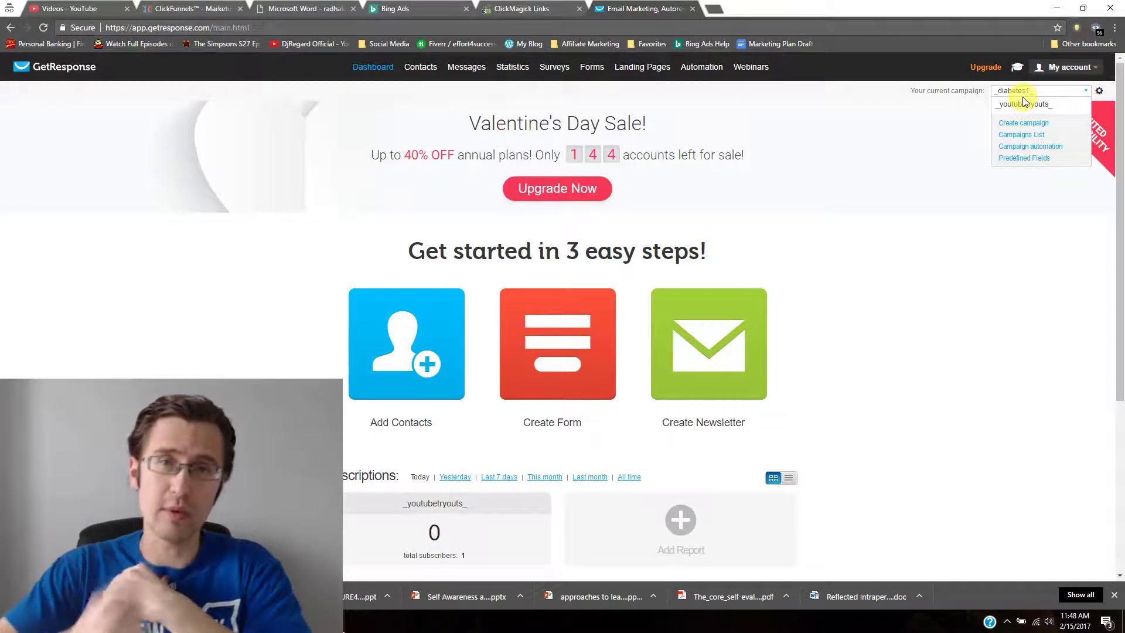
{"action": "left_click", "coordinate": [1021, 136]}
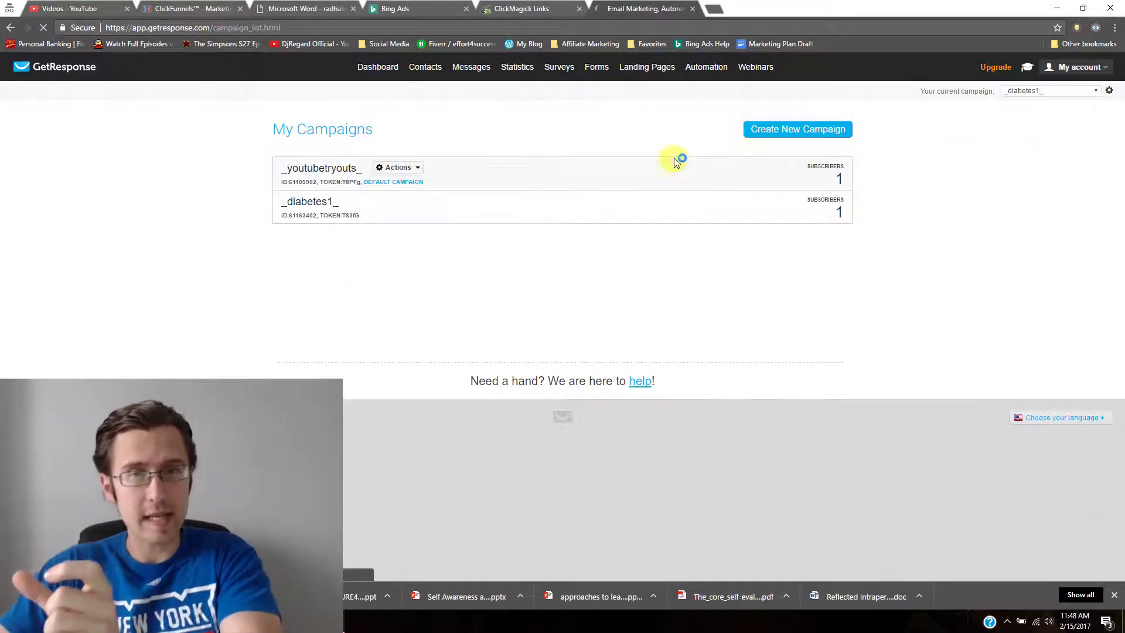
{"action": "left_click", "coordinate": [377, 201]}
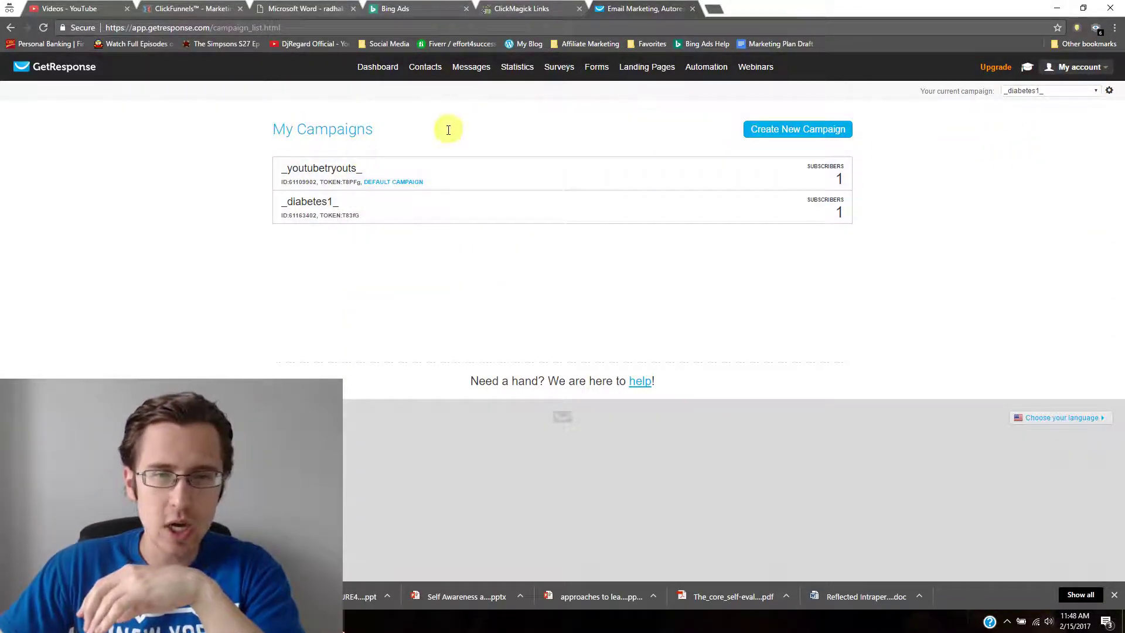
{"action": "left_click", "coordinate": [1085, 90]}
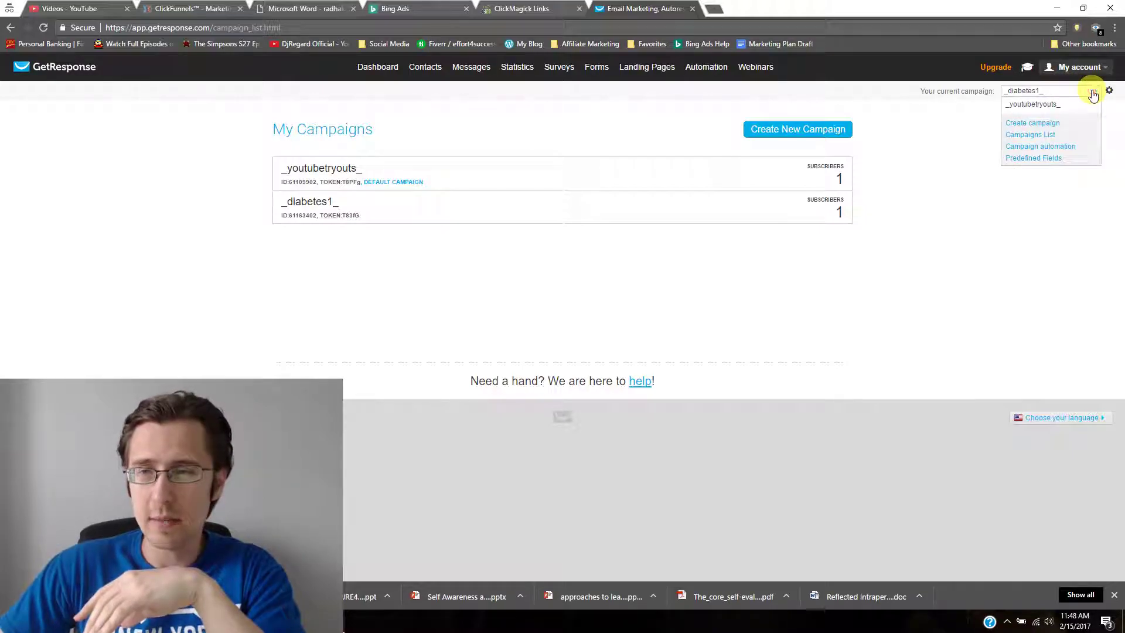
{"action": "left_click", "coordinate": [659, 273]}
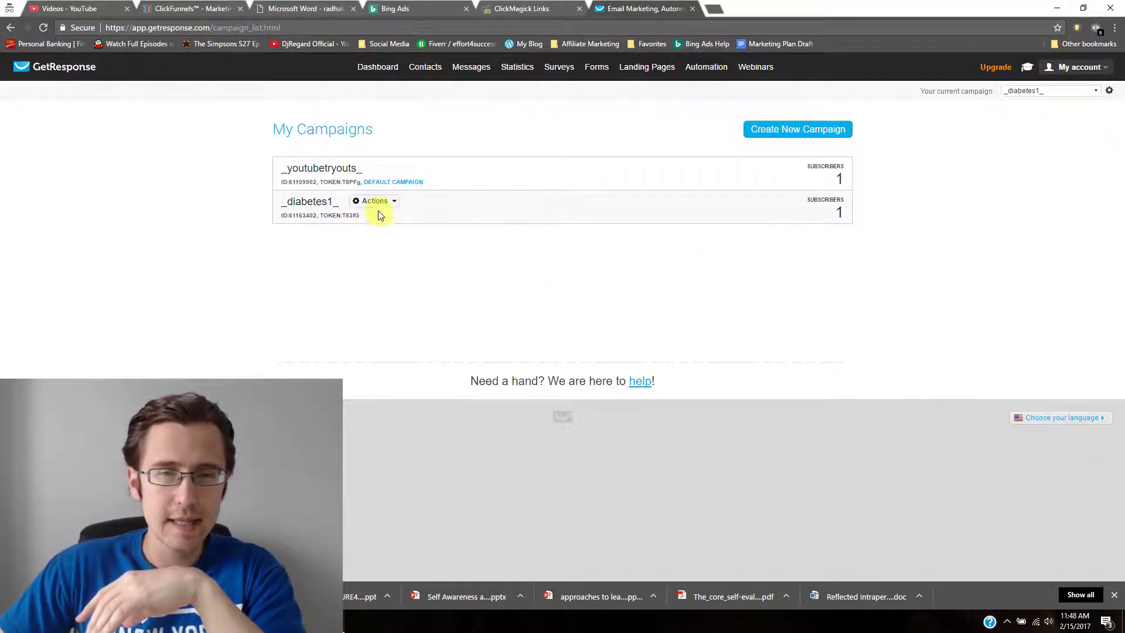
{"action": "left_click", "coordinate": [375, 202]}
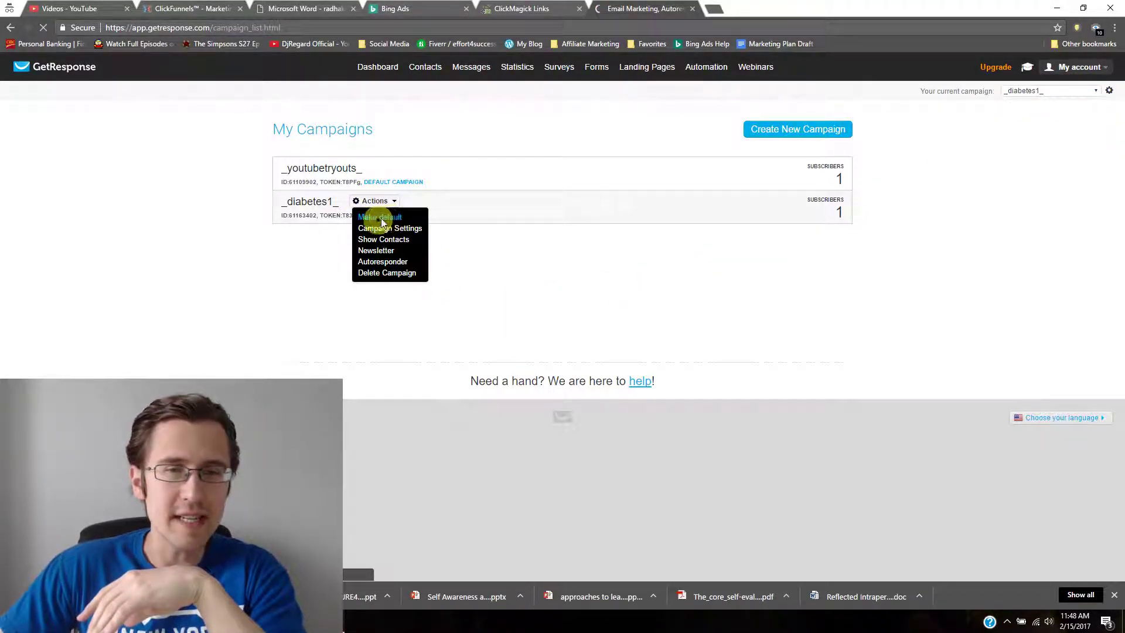
{"action": "left_click", "coordinate": [380, 216]}
{"action": "left_click", "coordinate": [369, 168]}
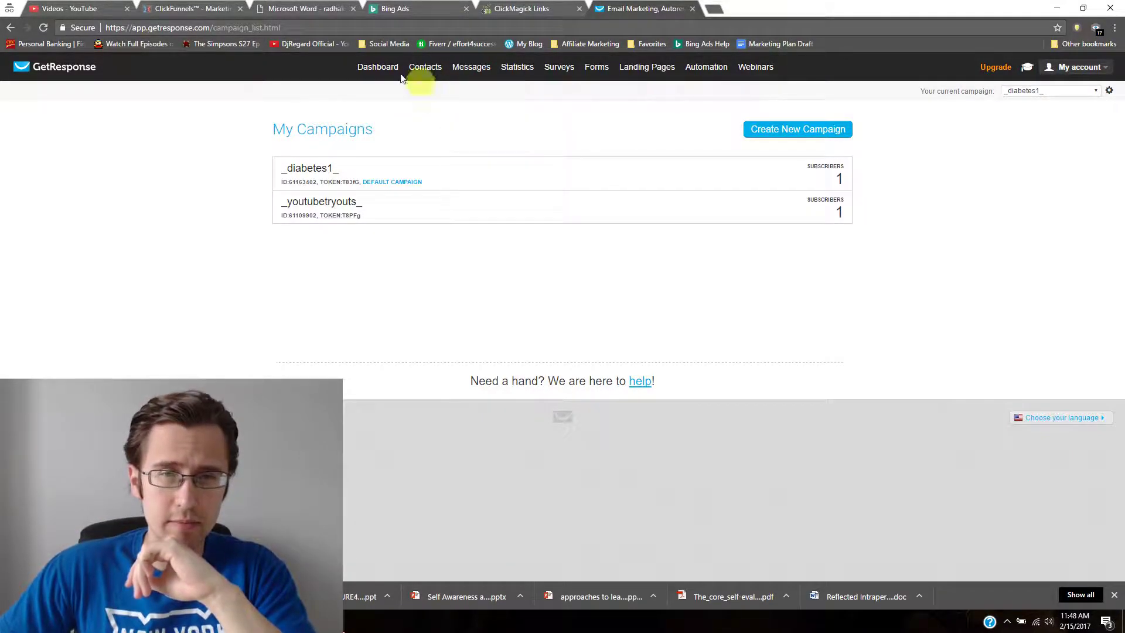
Return to the dashboard, start a new autoresponder for the _diabetes1_ campaign, and begin creating a new email for it.
{"action": "left_click", "coordinate": [371, 66]}
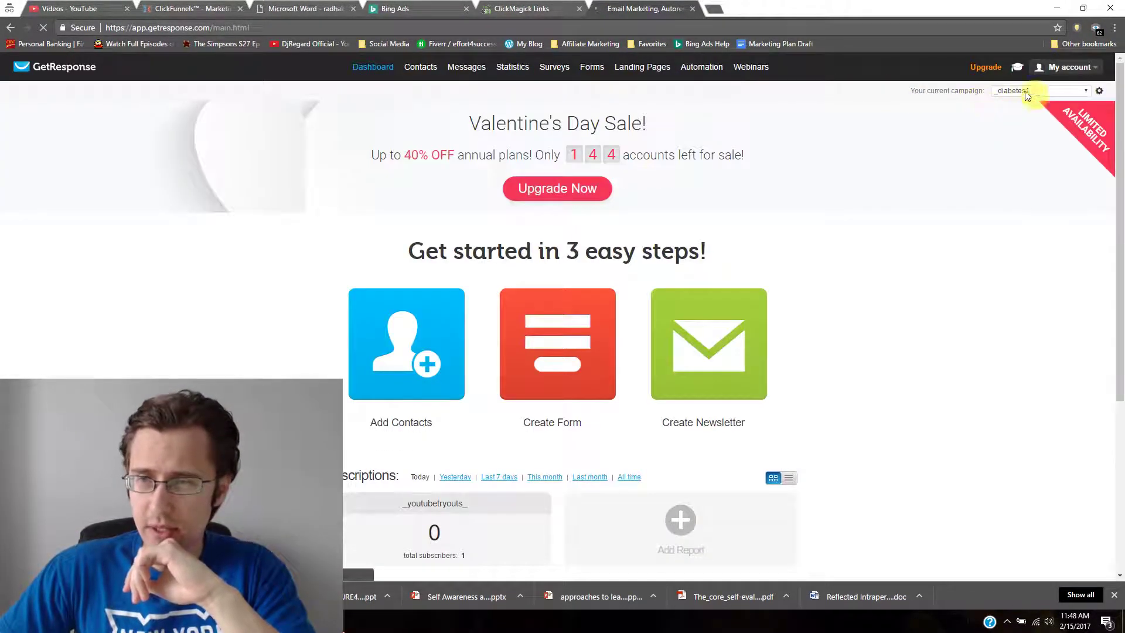
{"action": "mouse_move", "coordinate": [466, 67]}
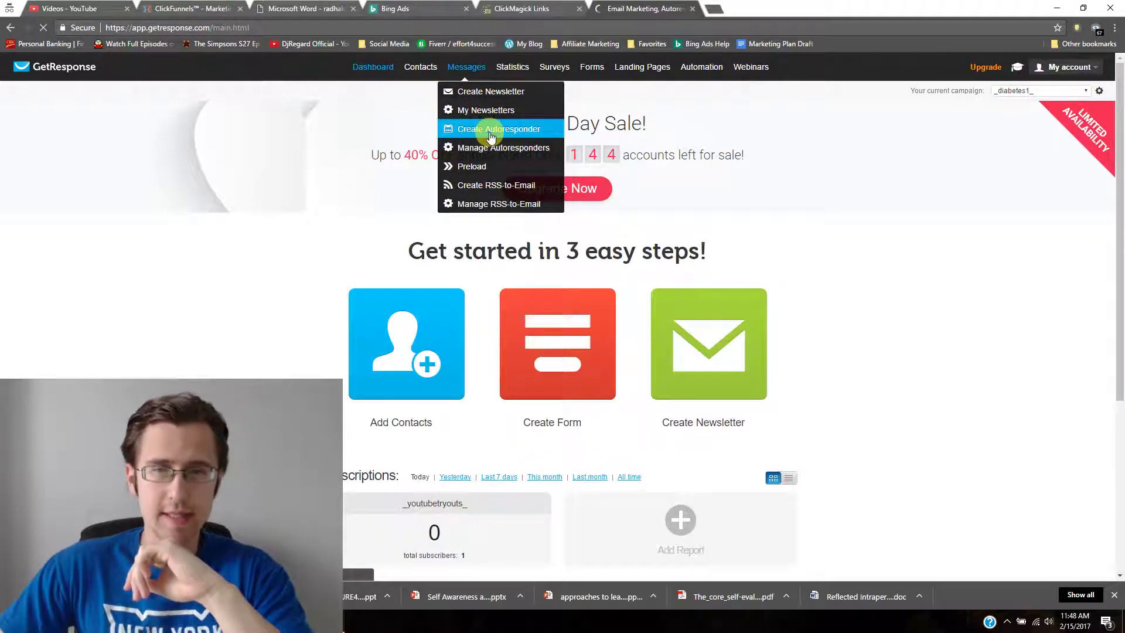
{"action": "left_click", "coordinate": [491, 130]}
{"action": "scroll", "coordinate": [834, 295], "scroll_direction": "down", "scroll_amount": 3}
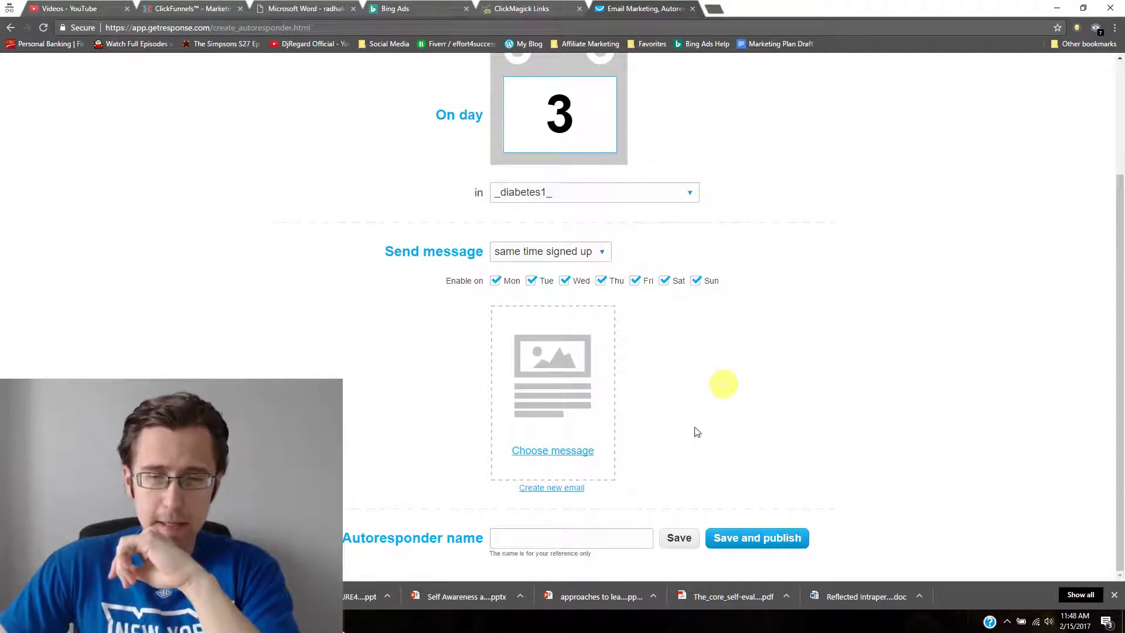
{"action": "left_click", "coordinate": [553, 489]}
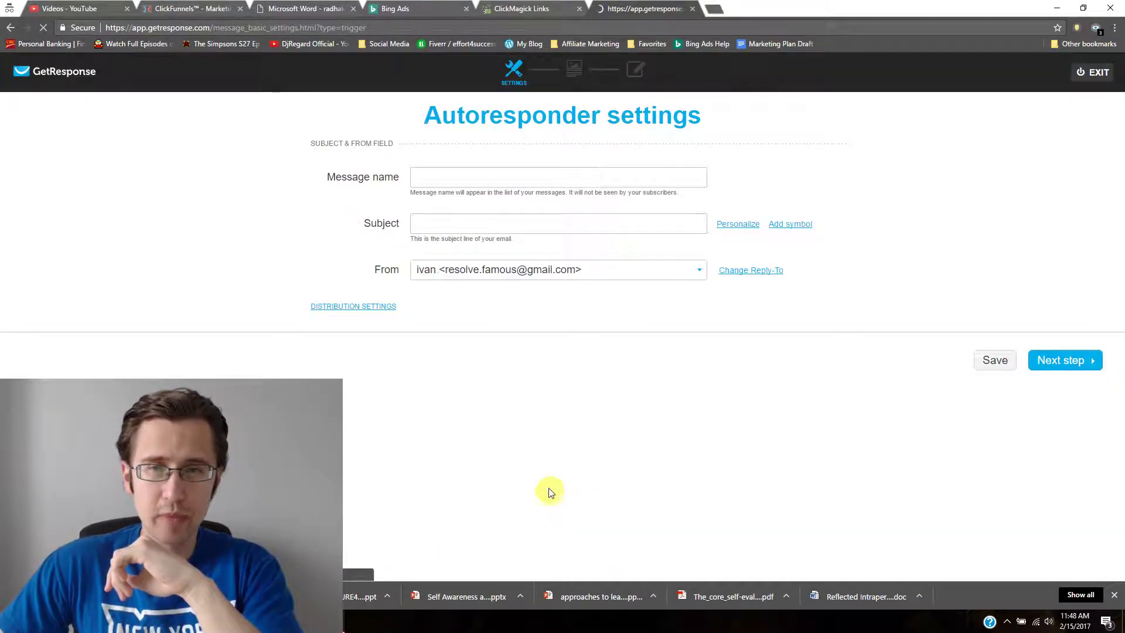
Name the autoresponder message "Here's My Story About My Battle...".
{"action": "left_click", "coordinate": [469, 176]}
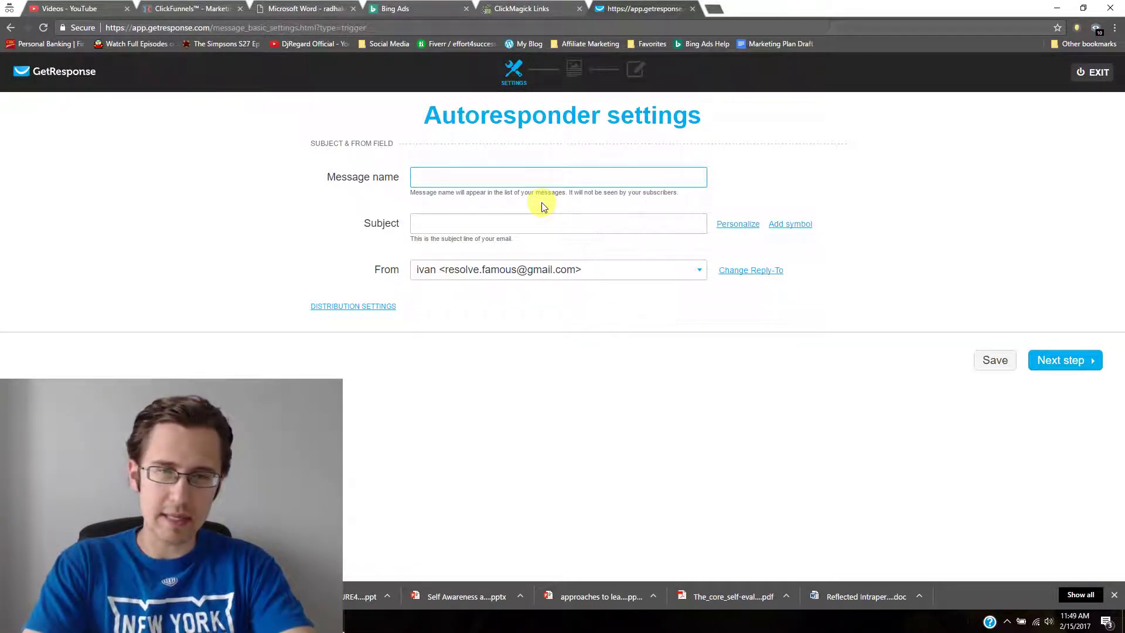
{"action": "type", "text": "H"}
{"action": "key", "text": "BackSpace"}
{"action": "type", "text": "Here's"}
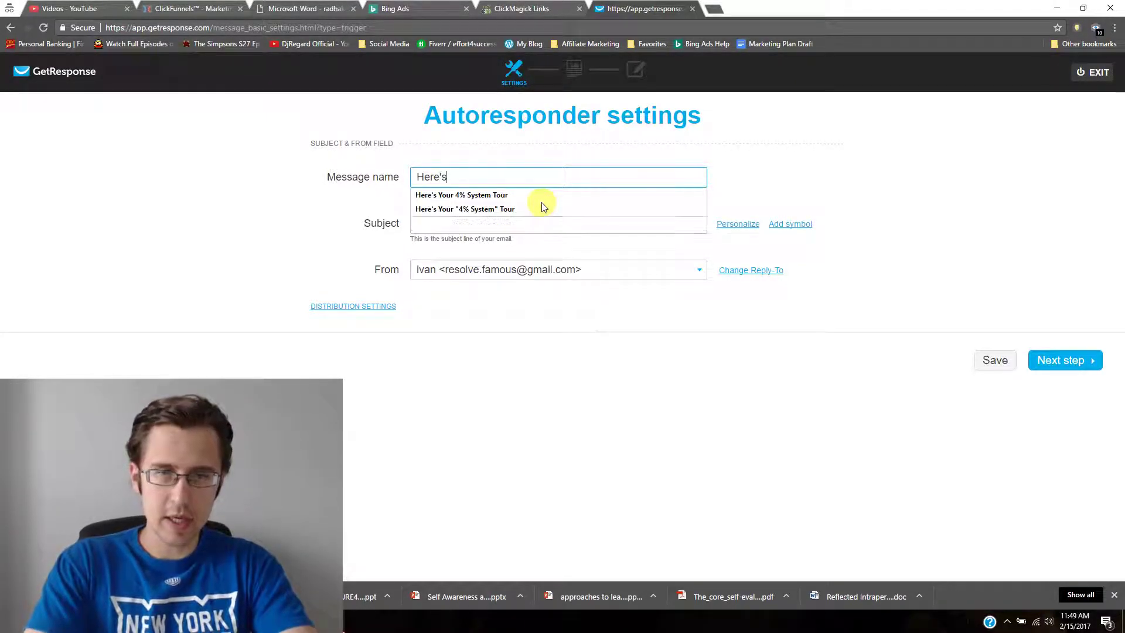
{"action": "type", "text": " My Story"}
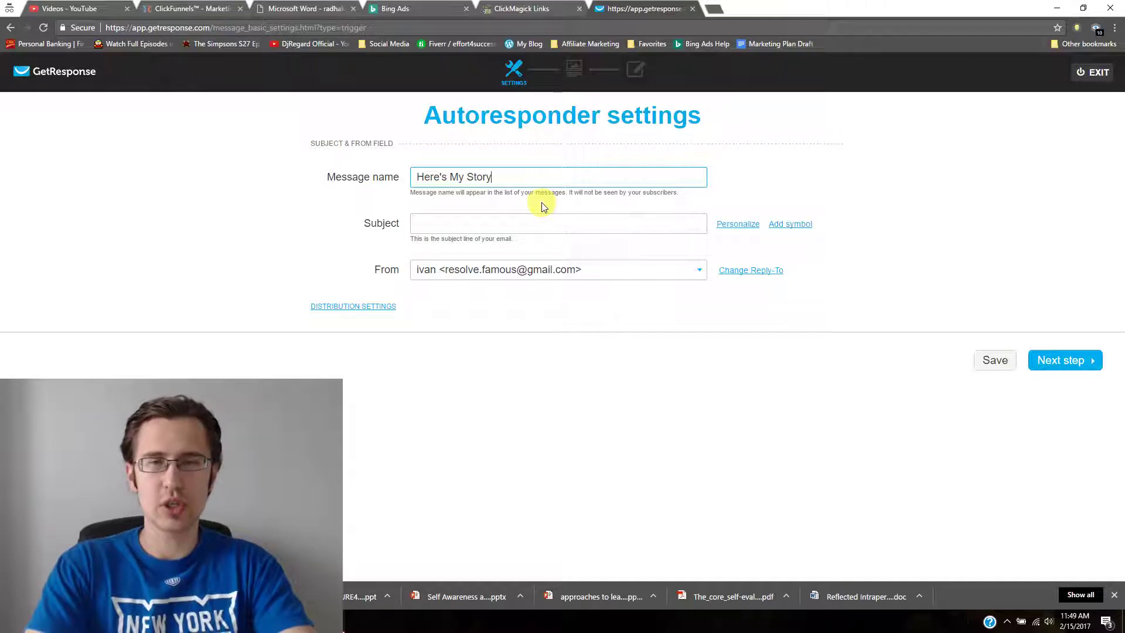
{"action": "type", "text": " About My Battle..."}
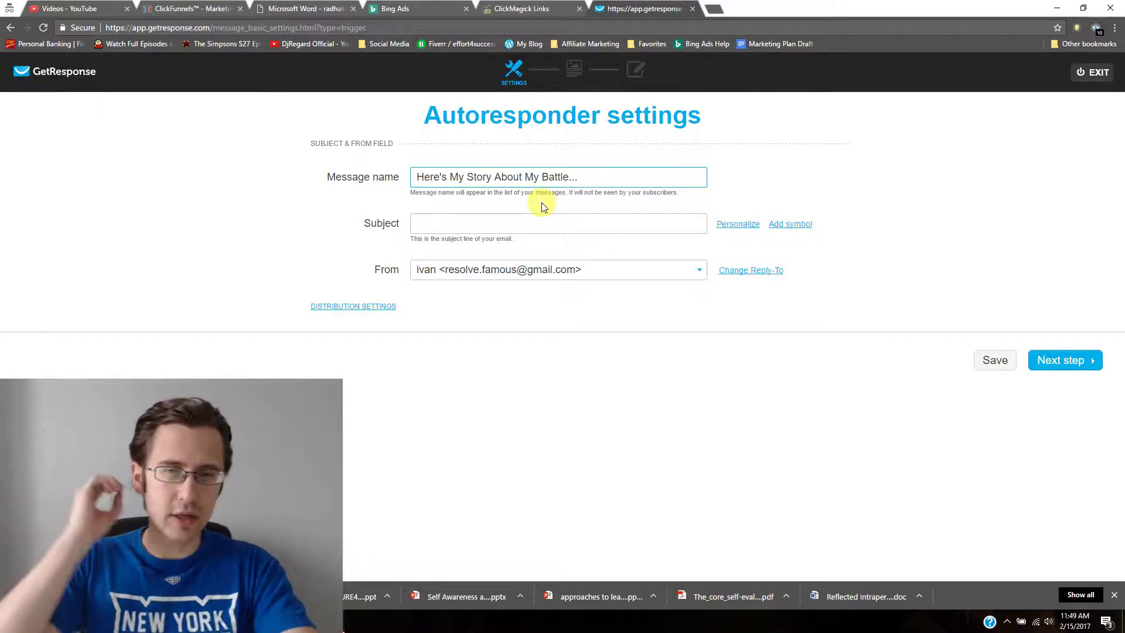
Set the subject to "[[firstname]], Here's My Story About My Battle..." by reusing the message name, and continue to template selection.
{"action": "triple_click", "coordinate": [502, 176]}
{"action": "key", "text": "ctrl+c"}
{"action": "left_click", "coordinate": [488, 224]}
{"action": "key", "text": "ctrl+v"}
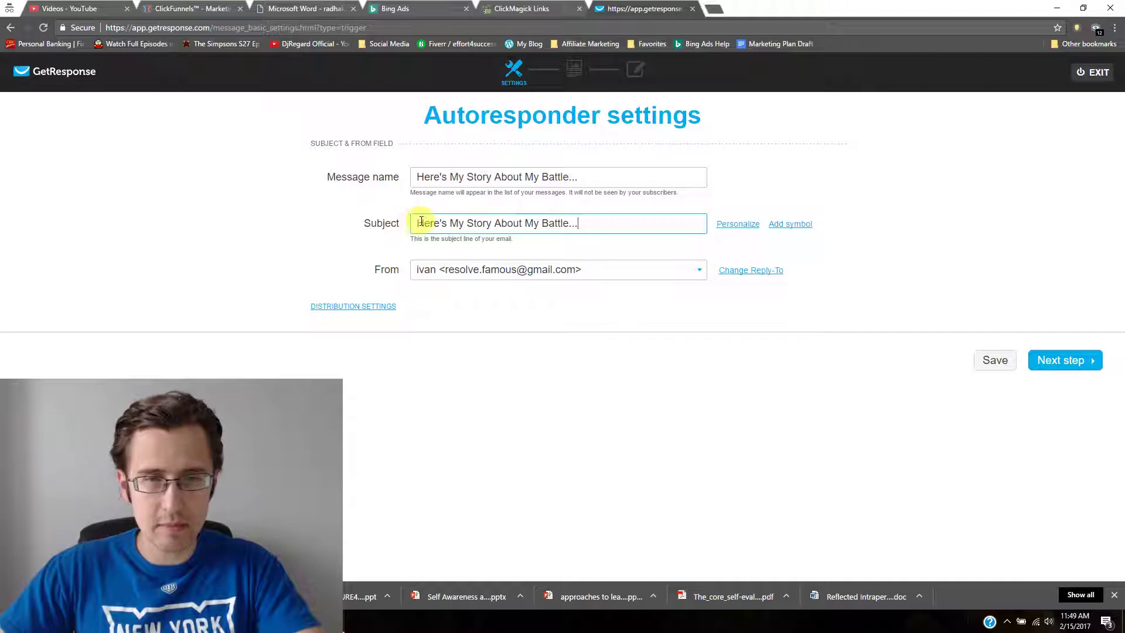
{"action": "key", "text": "Home"}
{"action": "type", "text": "[[firstname"}
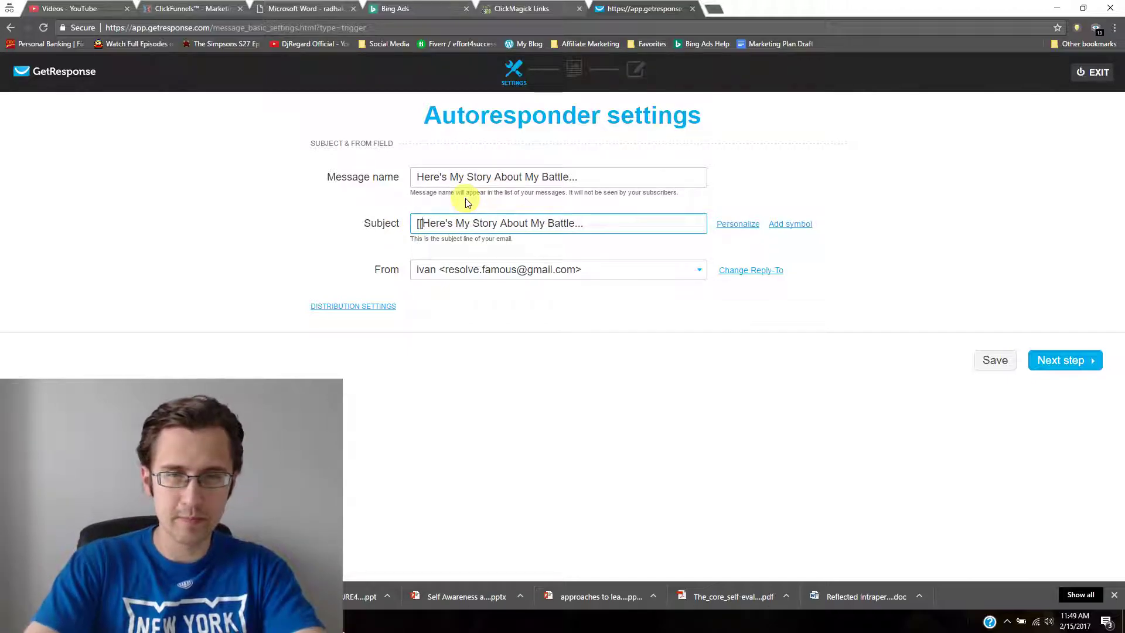
{"action": "type", "text": "]],"}
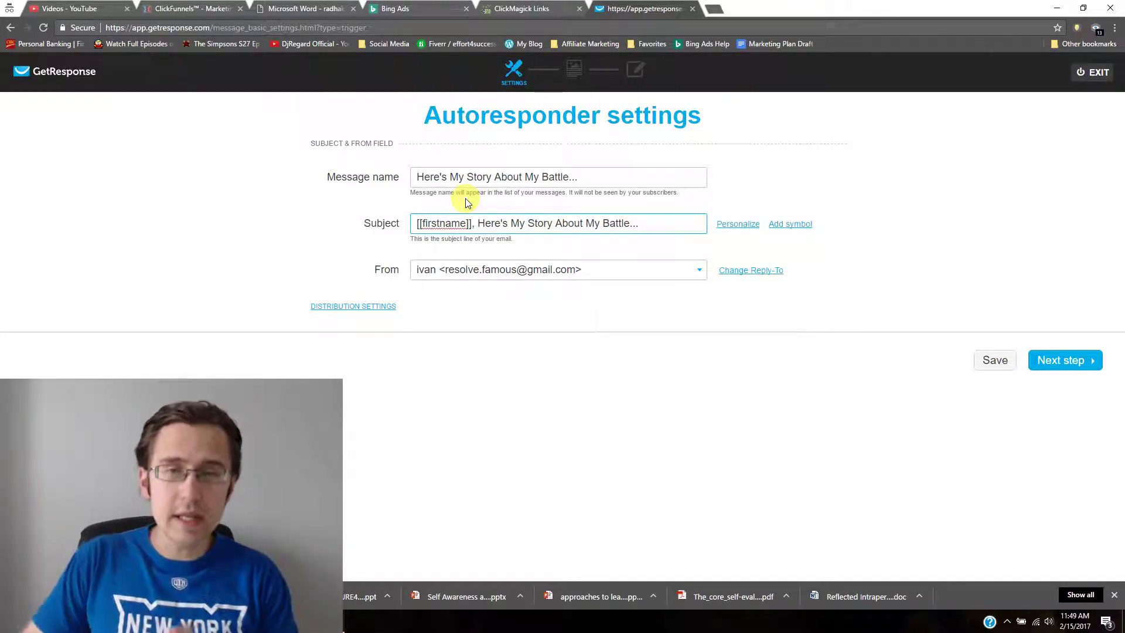
{"action": "left_click", "coordinate": [1060, 372]}
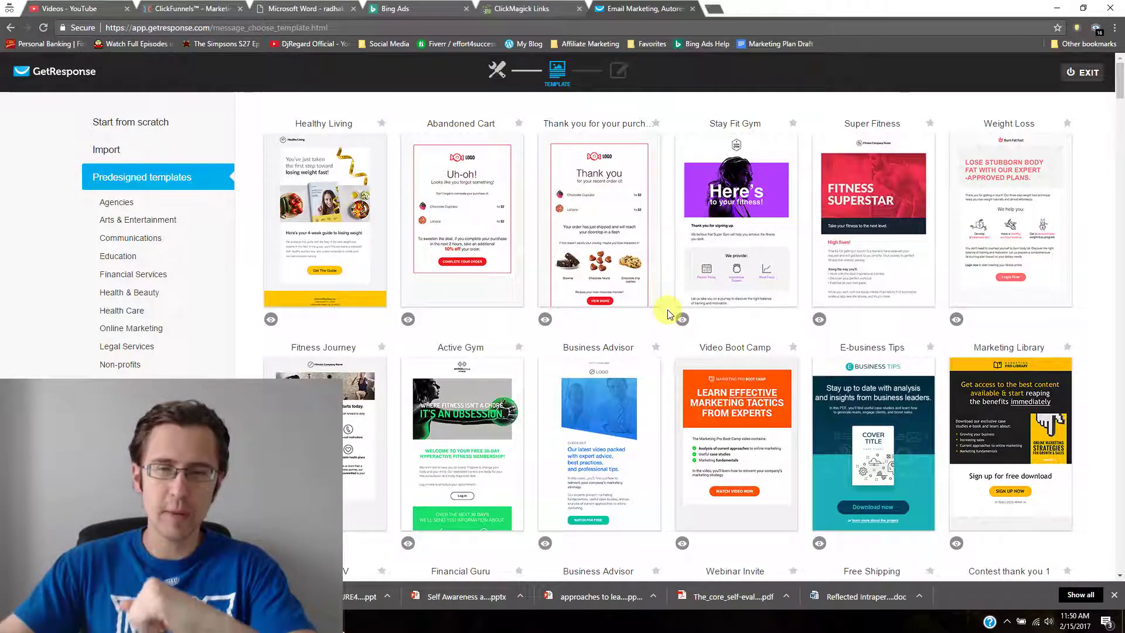
Browse the predesigned email templates, including those in the Birthday category.
{"action": "scroll", "coordinate": [831, 464], "scroll_direction": "down", "scroll_amount": 5}
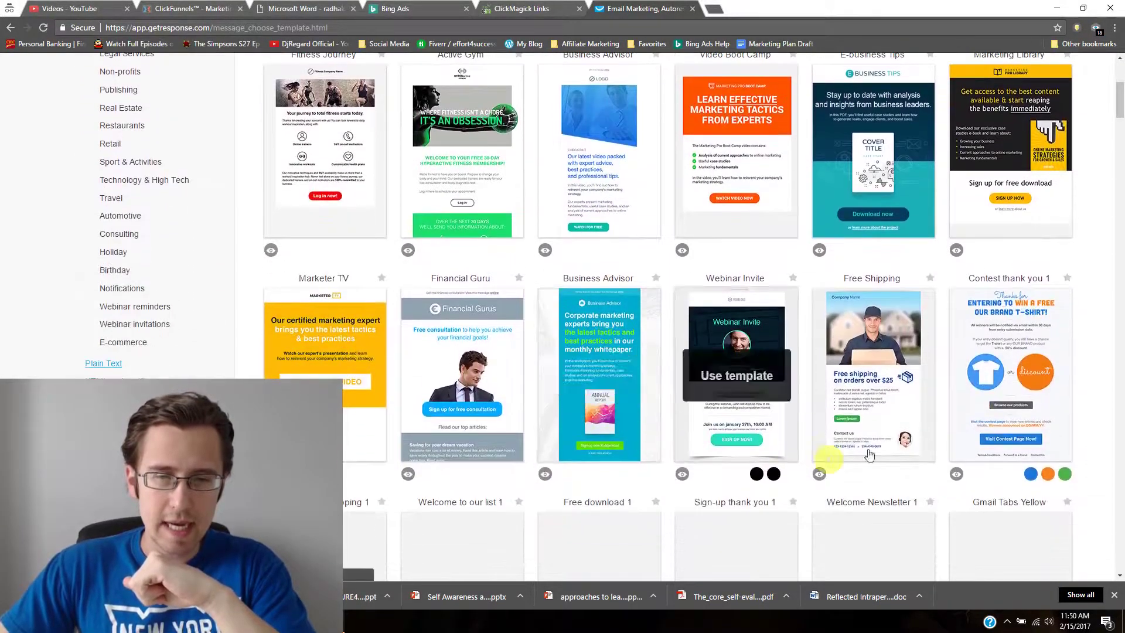
{"action": "scroll", "coordinate": [684, 446], "scroll_direction": "up", "scroll_amount": 5}
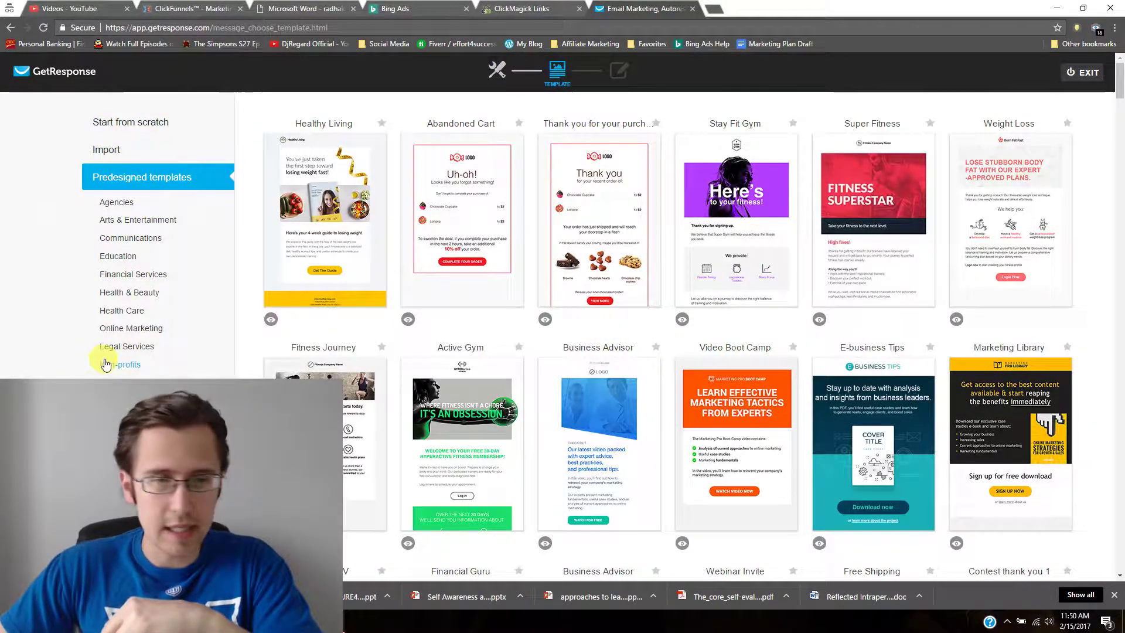
{"action": "scroll", "coordinate": [106, 364], "scroll_direction": "down", "scroll_amount": 4}
{"action": "left_click", "coordinate": [112, 322]}
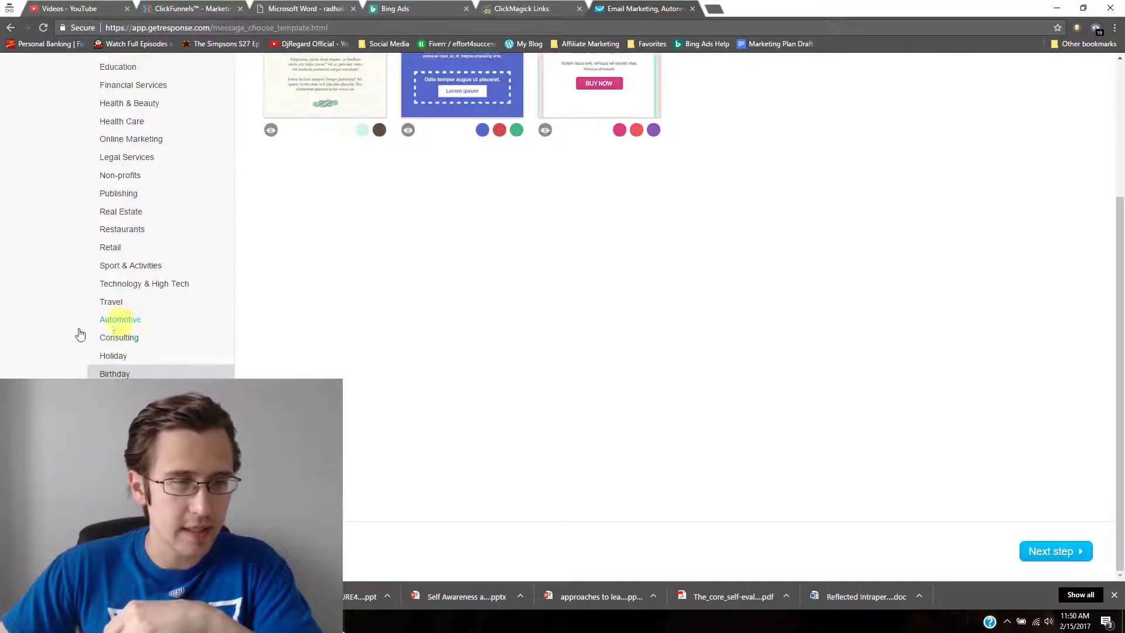
{"action": "scroll", "coordinate": [510, 256], "scroll_direction": "up", "scroll_amount": 2}
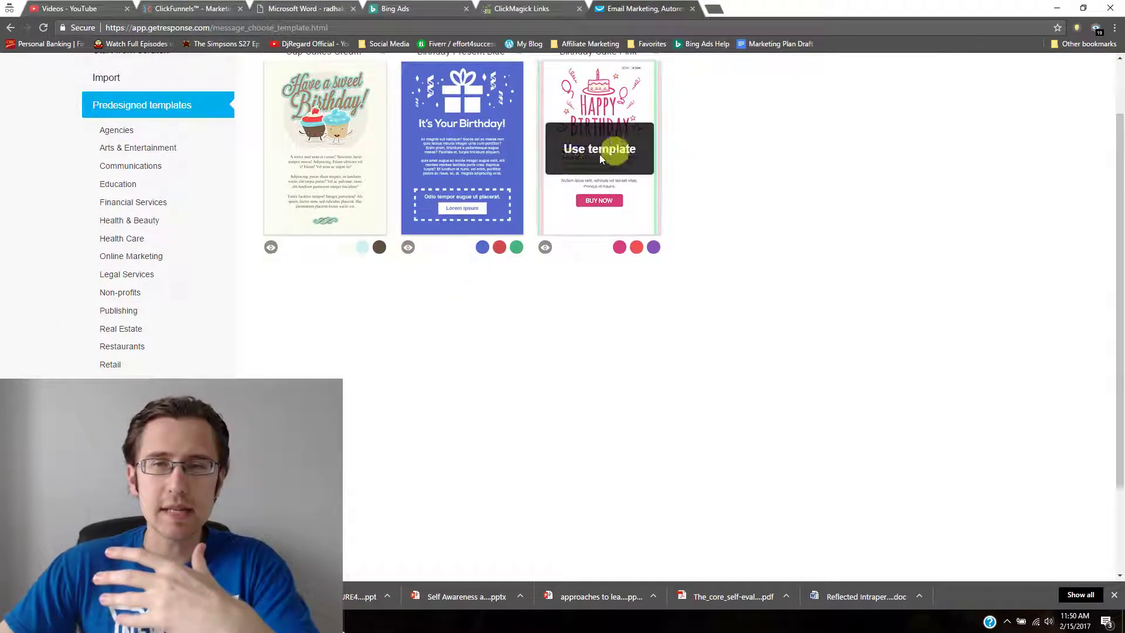
{"action": "scroll", "coordinate": [322, 372], "scroll_direction": "up", "scroll_amount": 2}
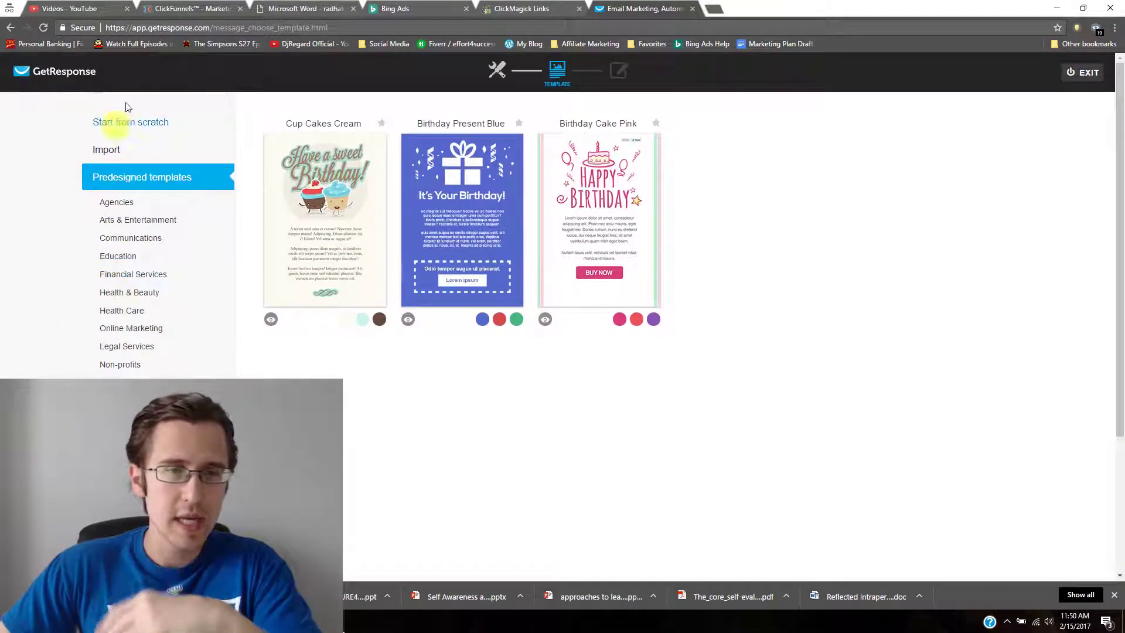
Start the email from scratch using the Blank template.
{"action": "left_click", "coordinate": [131, 121]}
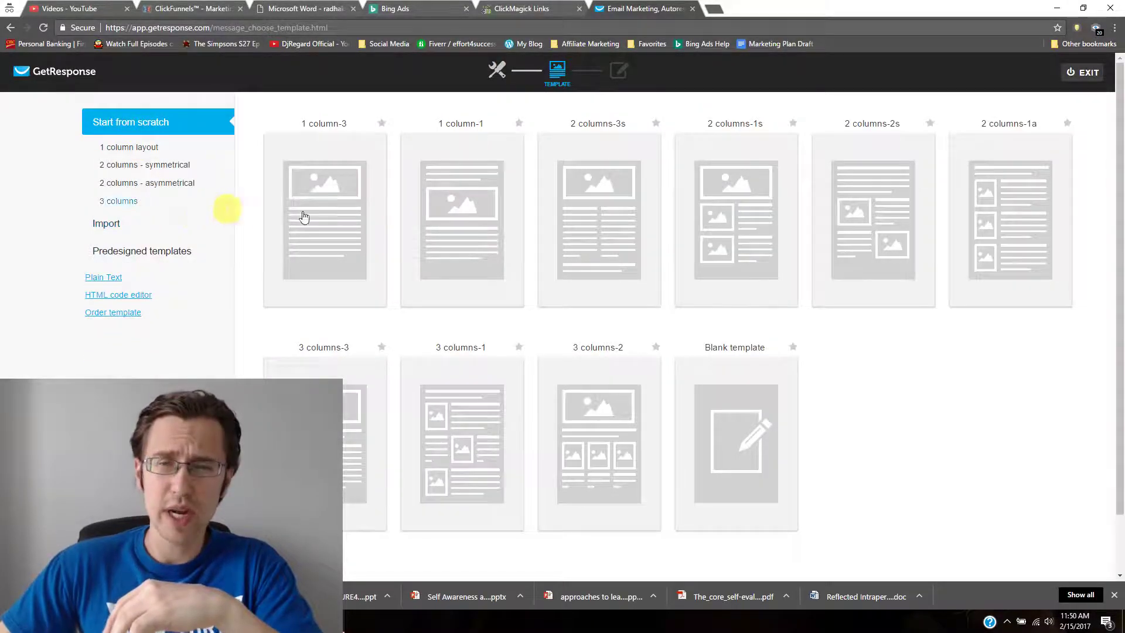
{"action": "mouse_move", "coordinate": [782, 447]}
{"action": "left_click", "coordinate": [743, 447]}
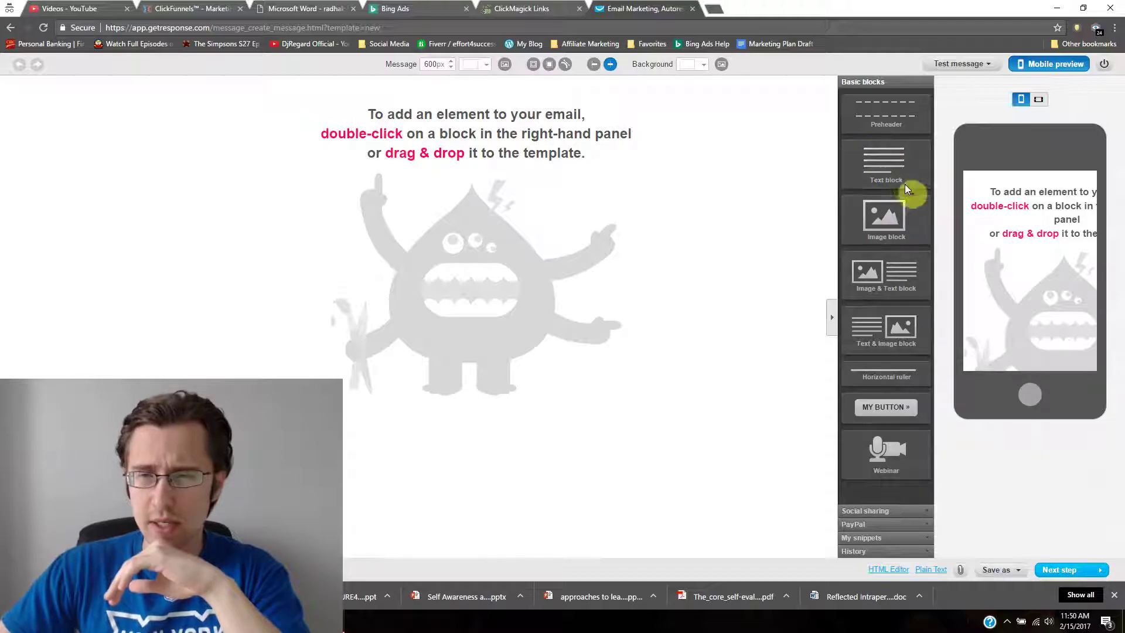
Add a text block to the email and replace its heading with "Hey, here is my story...", separated from the body by a blank line.
{"action": "left_click_drag", "start_coordinate": [904, 166], "coordinate": [510, 131]}
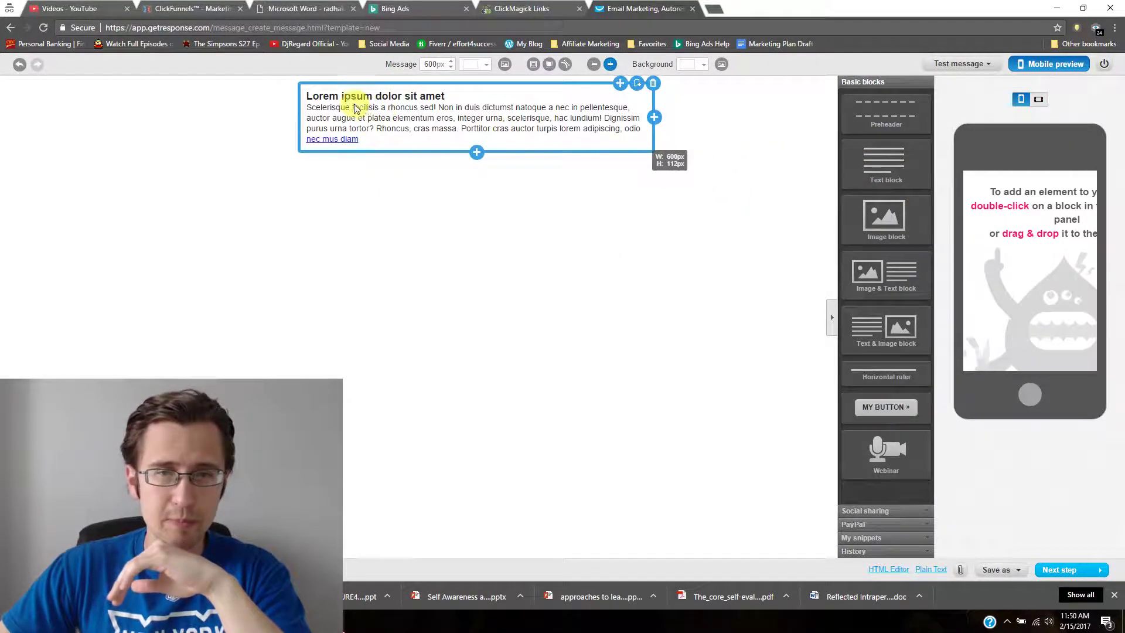
{"action": "left_click", "coordinate": [386, 94]}
{"action": "triple_click", "coordinate": [385, 96]}
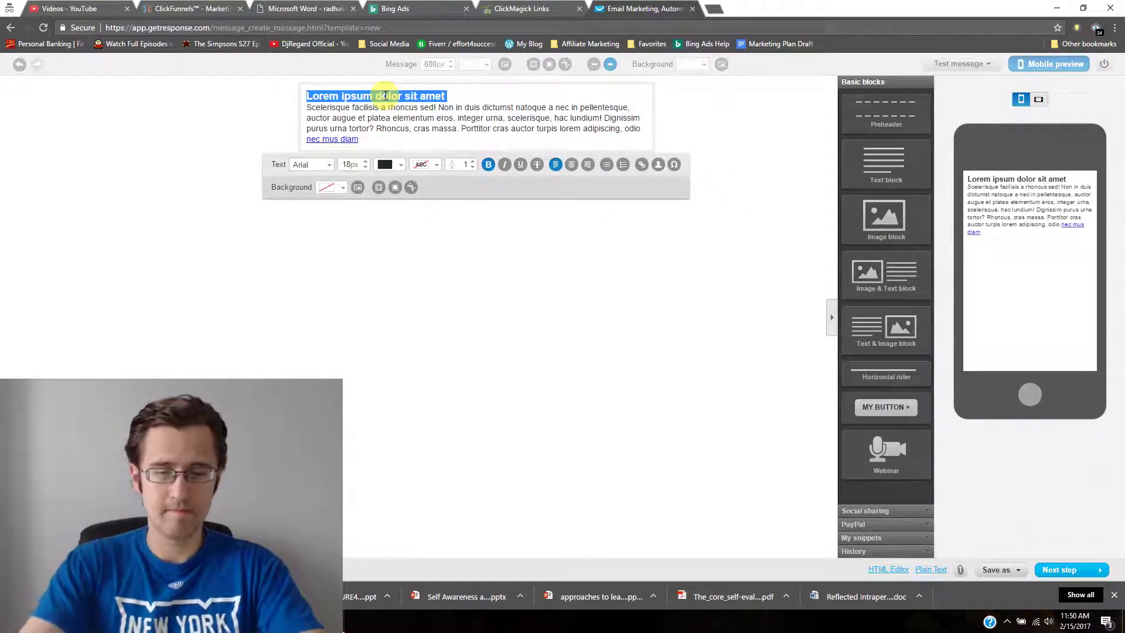
{"action": "type", "text": "Hey, here is my story...Scelerisque facilisis a rhoncus sed! Non in duis dictumst"}
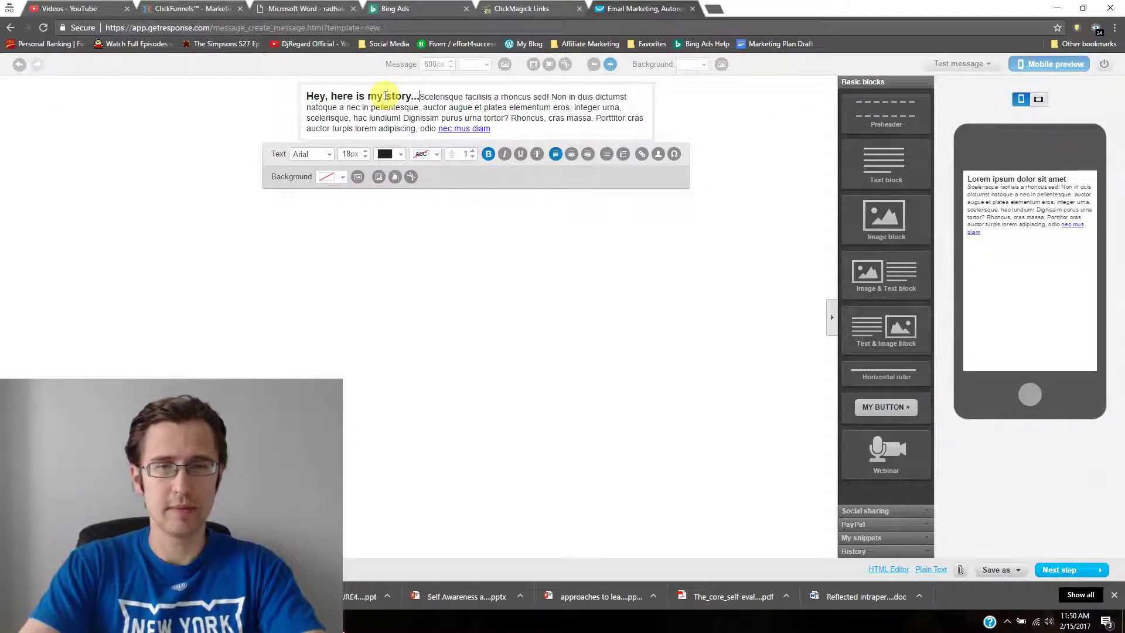
{"action": "key", "text": "Return"}
{"action": "key", "text": "Return"}
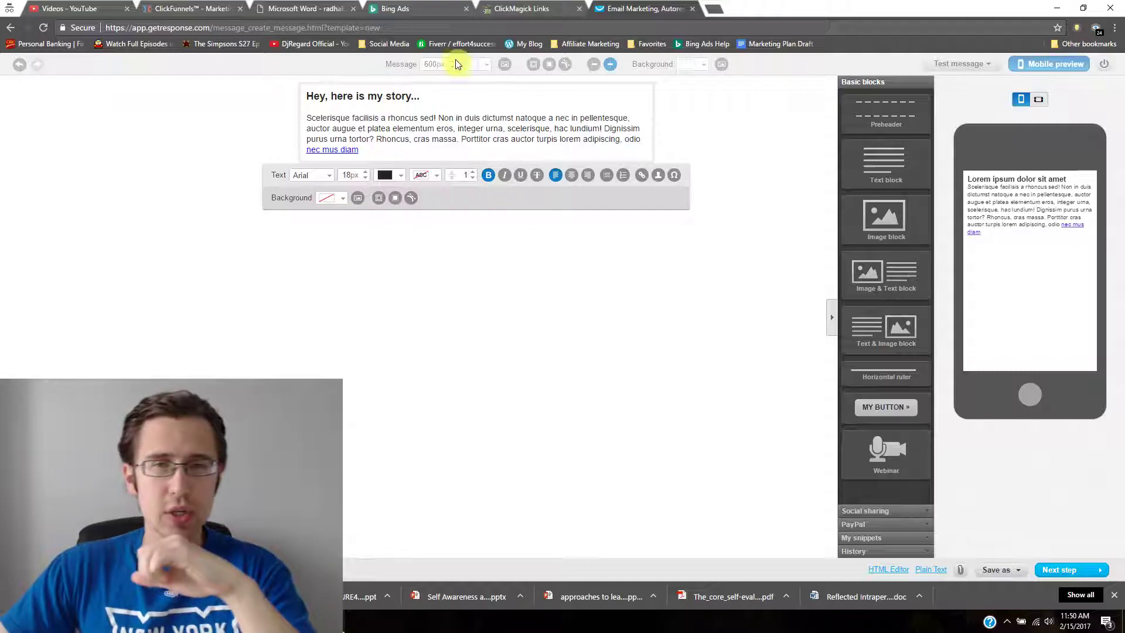
{"action": "left_click", "coordinate": [240, 140]}
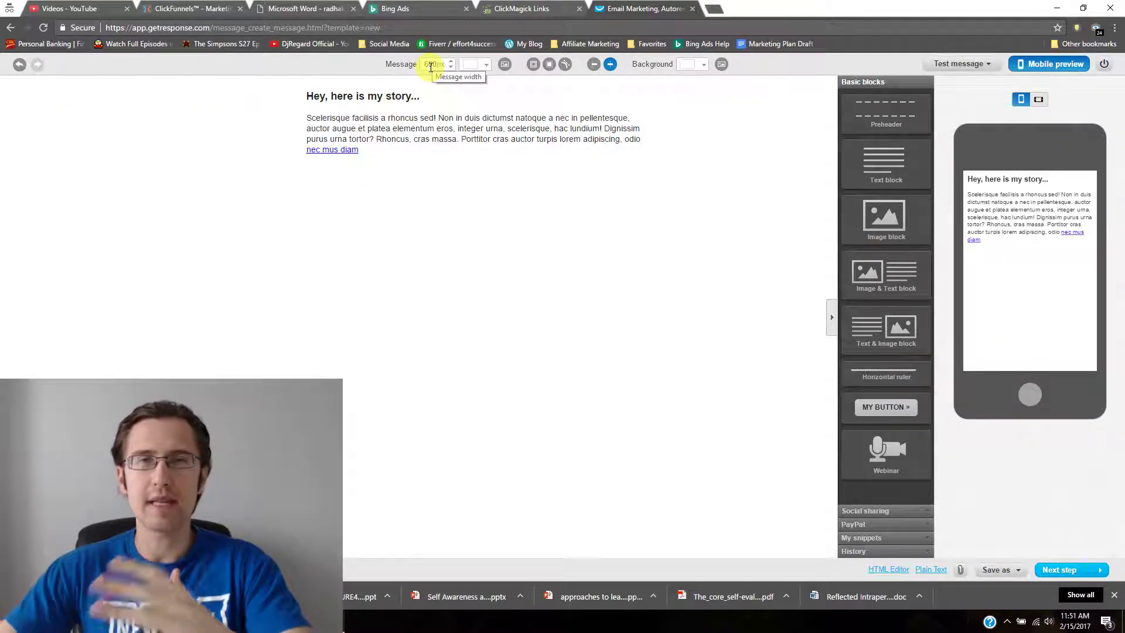
Set the message width to 999 px.
{"action": "double_click", "coordinate": [431, 65]}
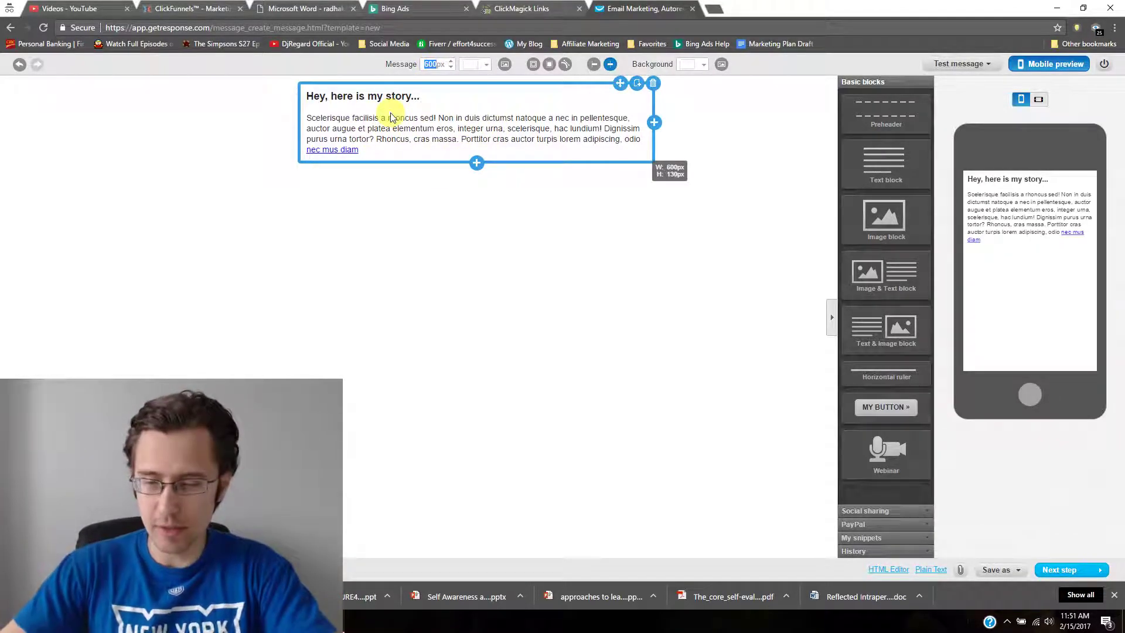
{"action": "type", "text": "999"}
{"action": "key", "text": "Return"}
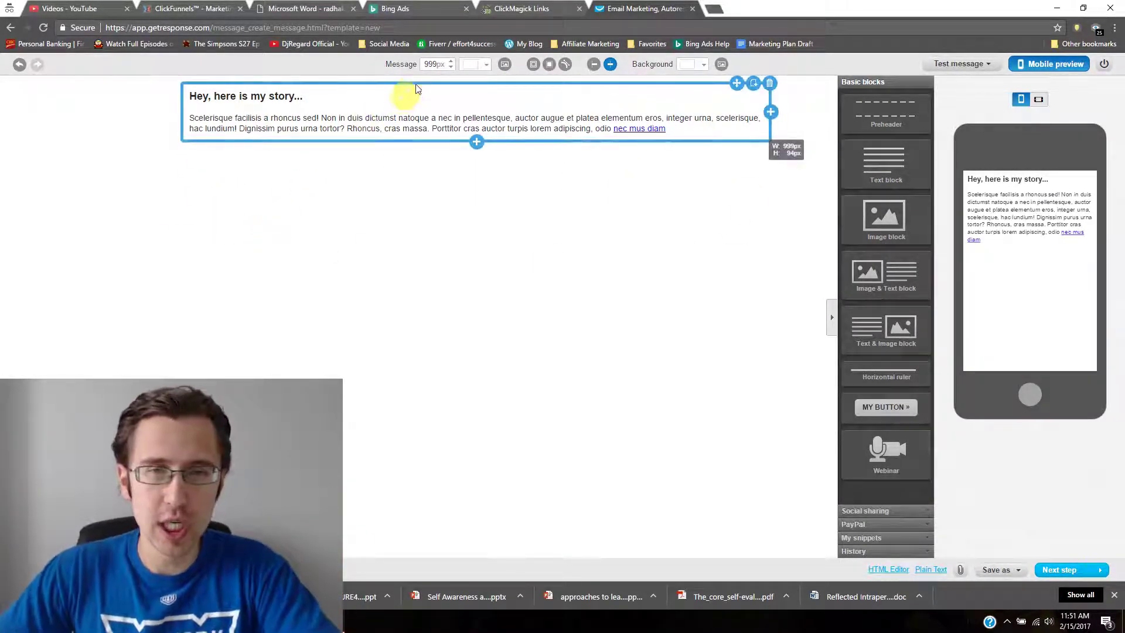
Set the message width to 750 px.
{"action": "double_click", "coordinate": [435, 65]}
{"action": "type", "text": "7"}
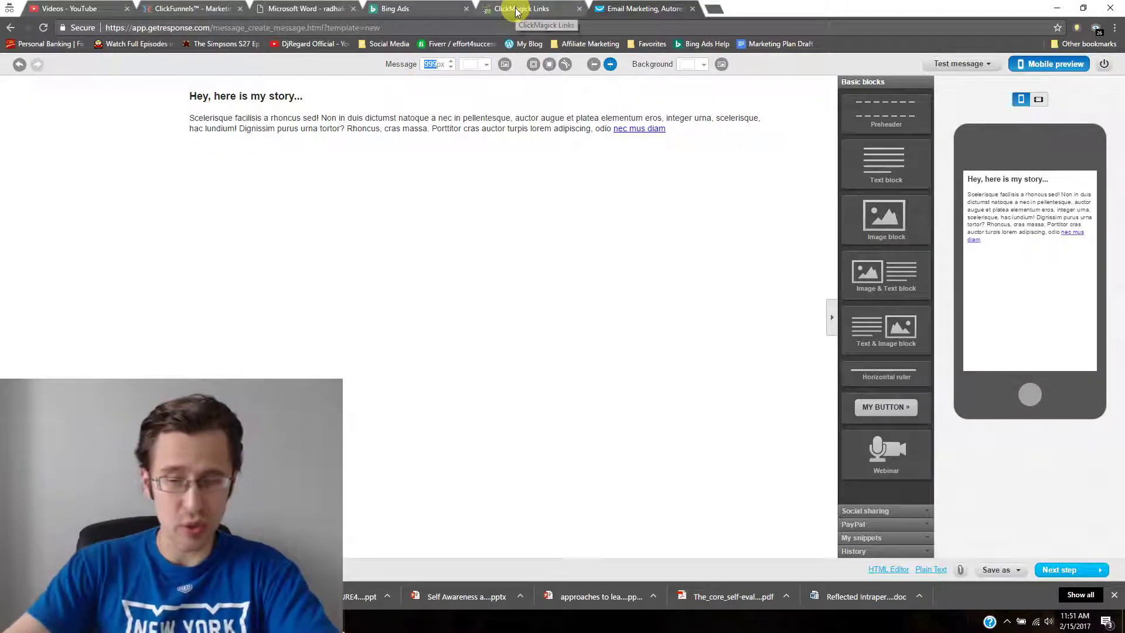
{"action": "type", "text": "50"}
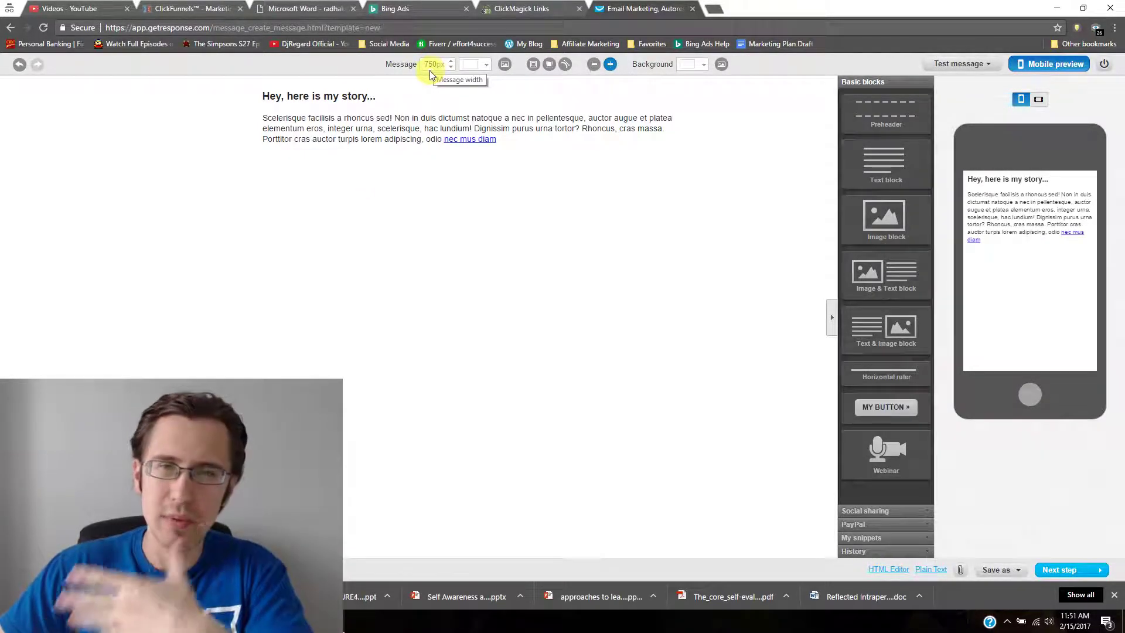
Examine the text block's formatting options and the stock images offered for its background.
{"action": "left_click", "coordinate": [527, 138]}
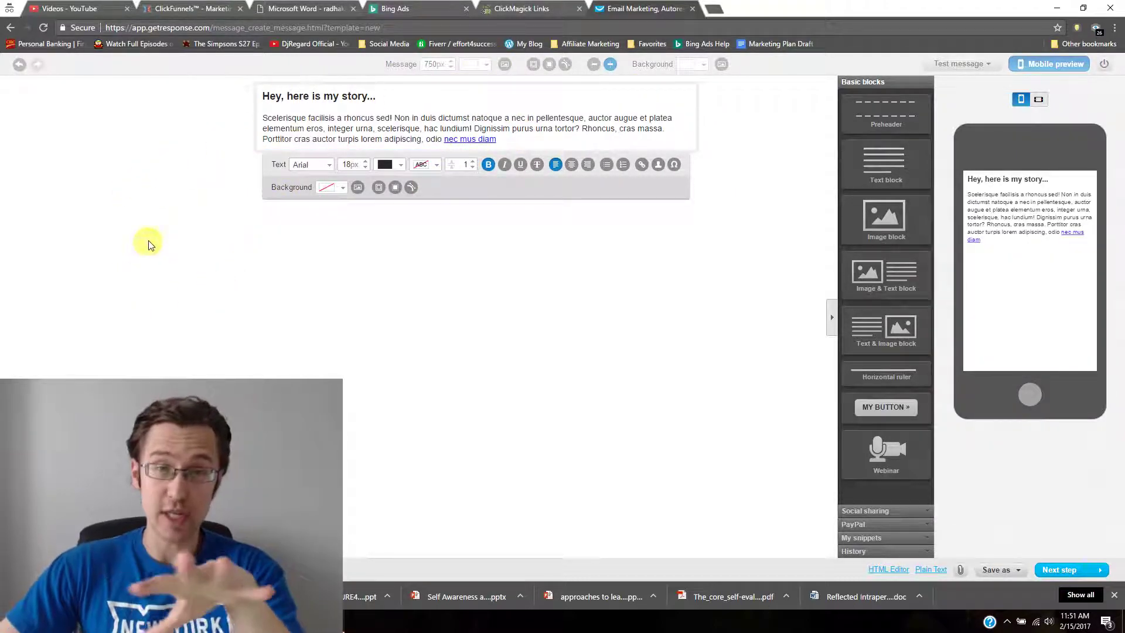
{"action": "left_click", "coordinate": [181, 182]}
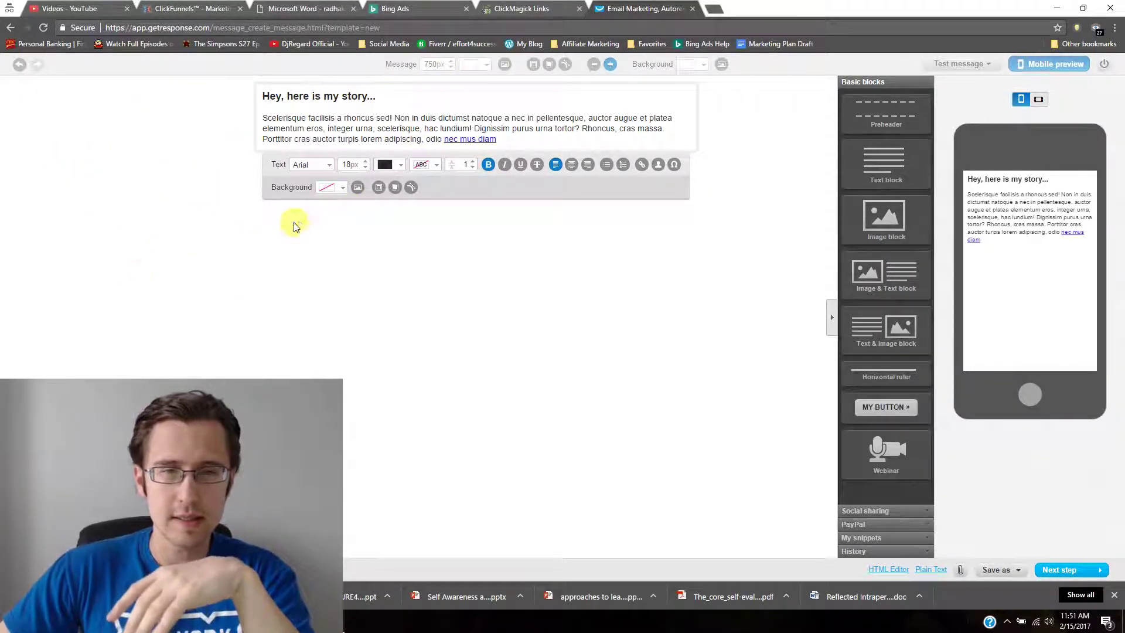
{"action": "double_click", "coordinate": [403, 119]}
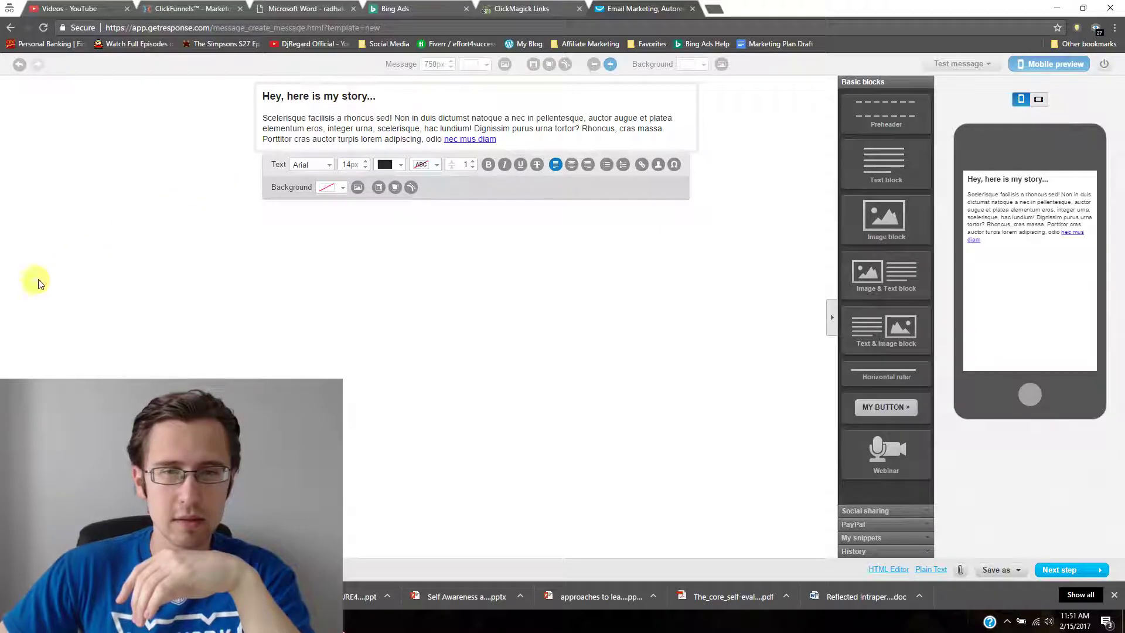
{"action": "key", "text": "ctrl+a"}
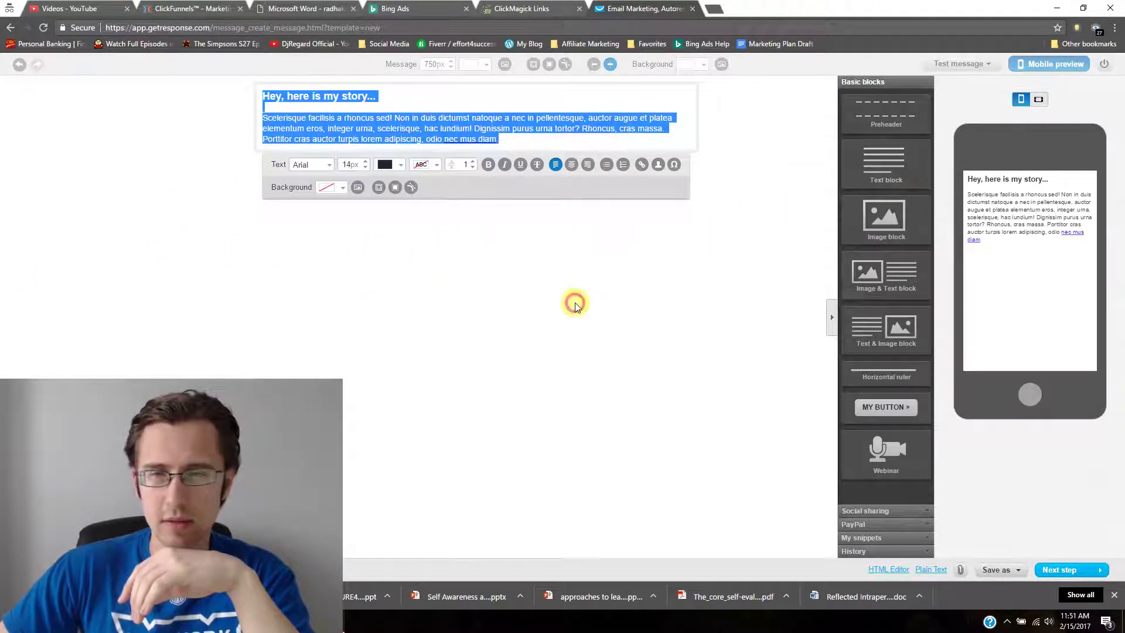
{"action": "left_click", "coordinate": [575, 301]}
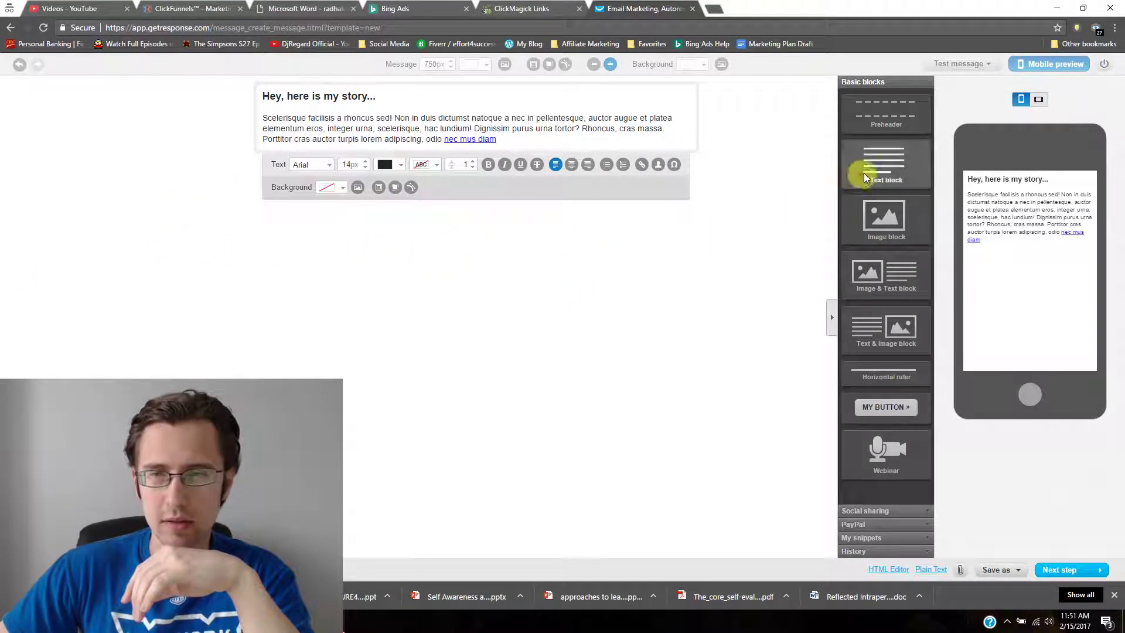
{"action": "left_click", "coordinate": [556, 164]}
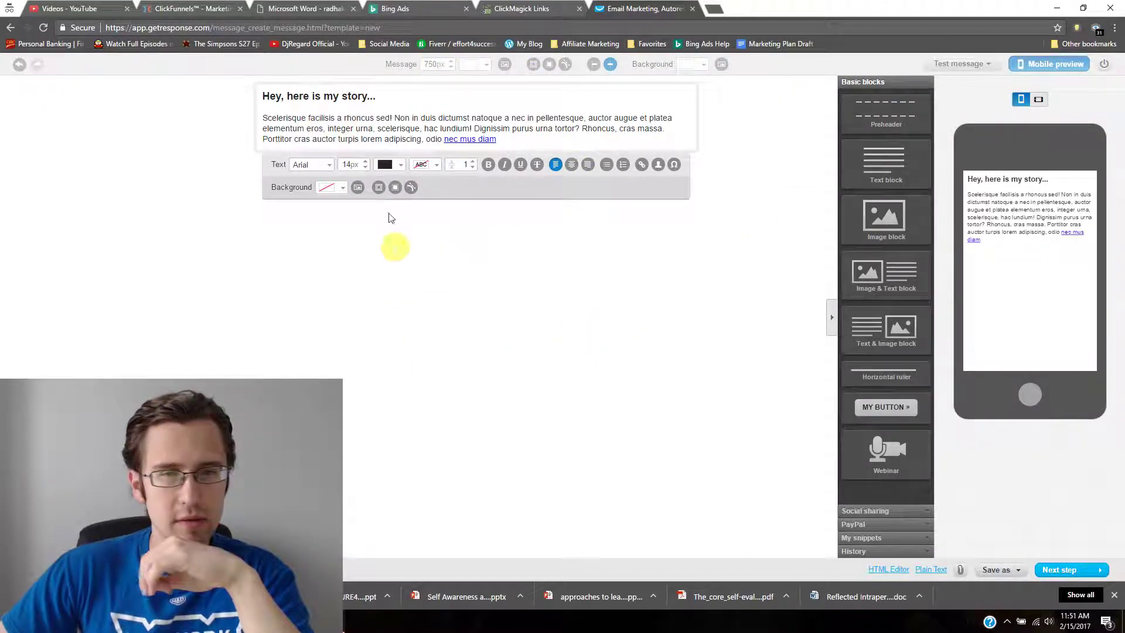
{"action": "left_click", "coordinate": [358, 188]}
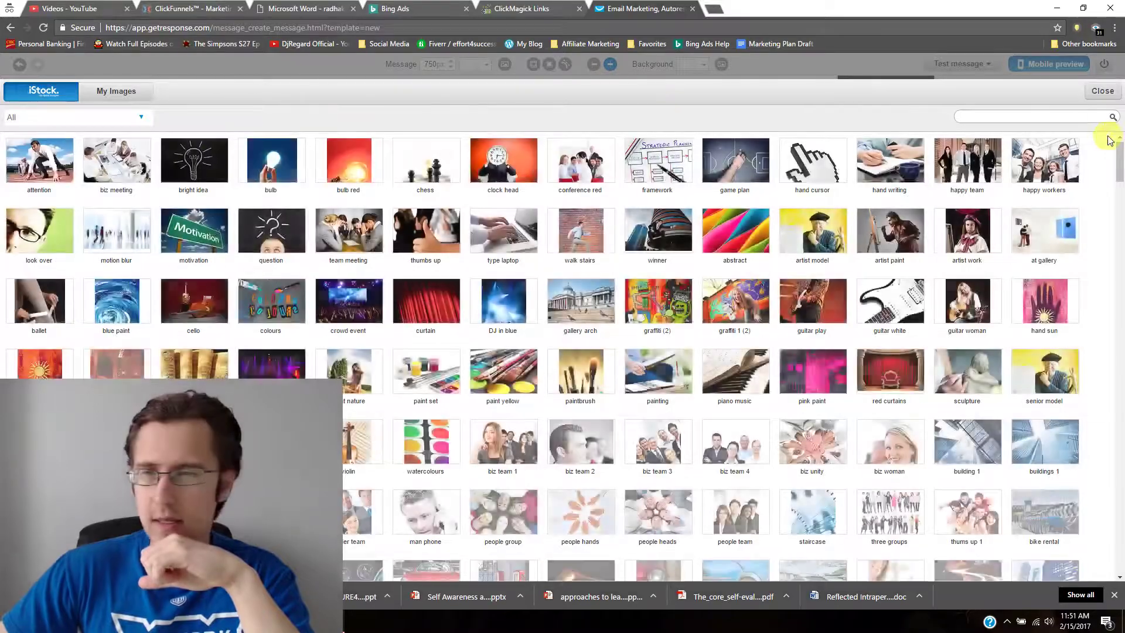
{"action": "left_click", "coordinate": [1100, 93]}
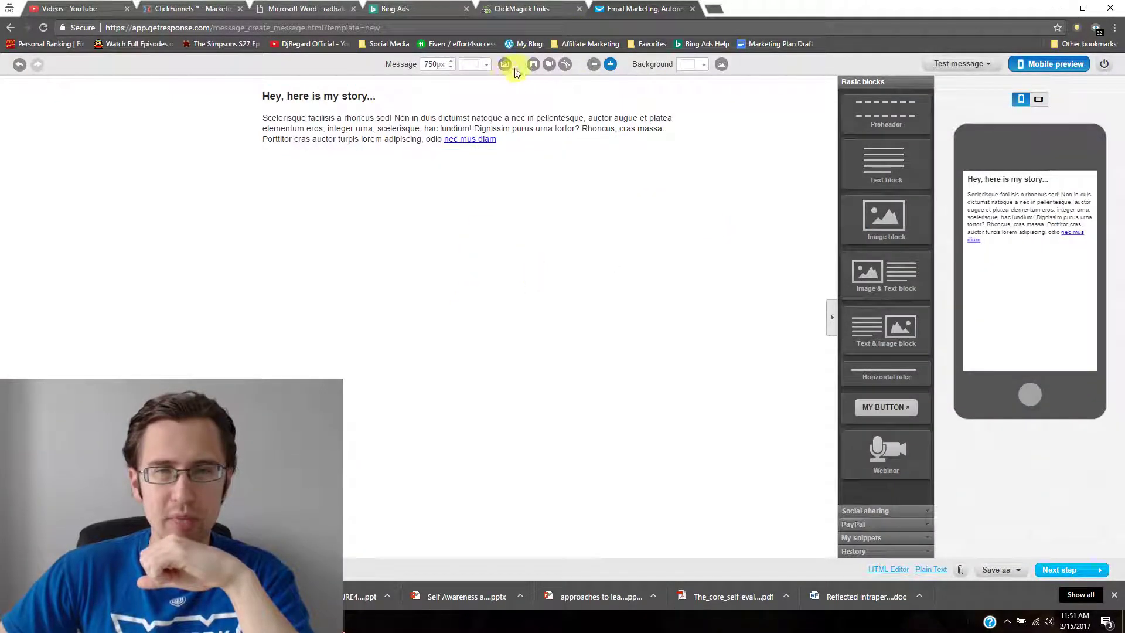
Try #D19494 as the message fill colour and return it to white #FFFFFF.
{"action": "left_click", "coordinate": [484, 73]}
{"action": "left_click_drag", "start_coordinate": [492, 125], "coordinate": [499, 116]}
{"action": "left_click", "coordinate": [598, 187]}
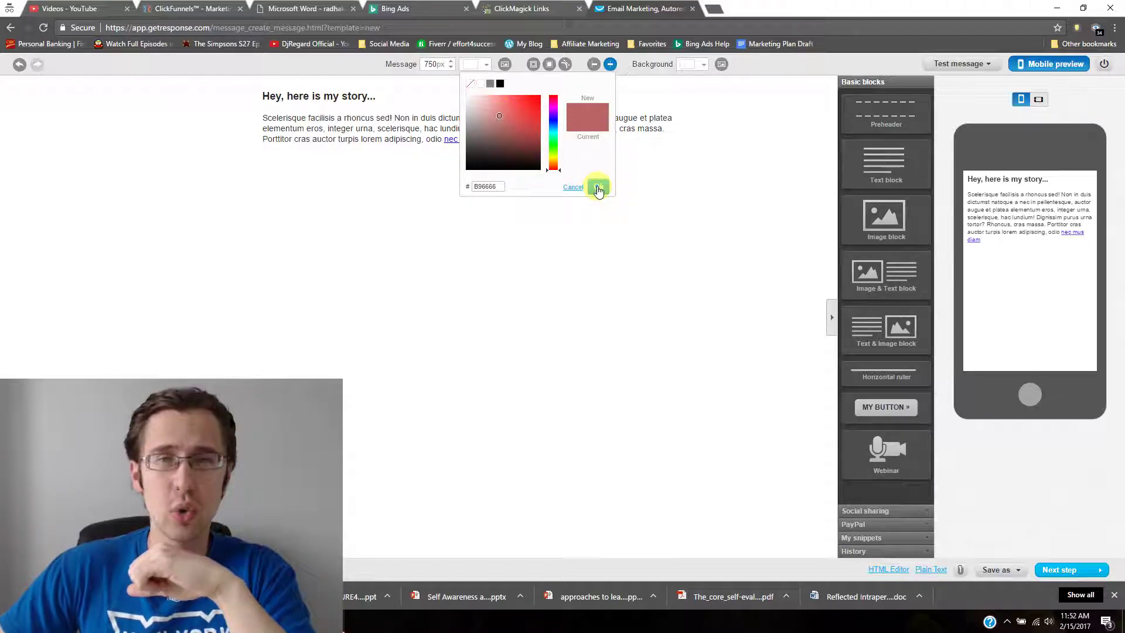
{"action": "left_click", "coordinate": [501, 109]}
{"action": "left_click_drag", "start_coordinate": [498, 121], "coordinate": [487, 109]}
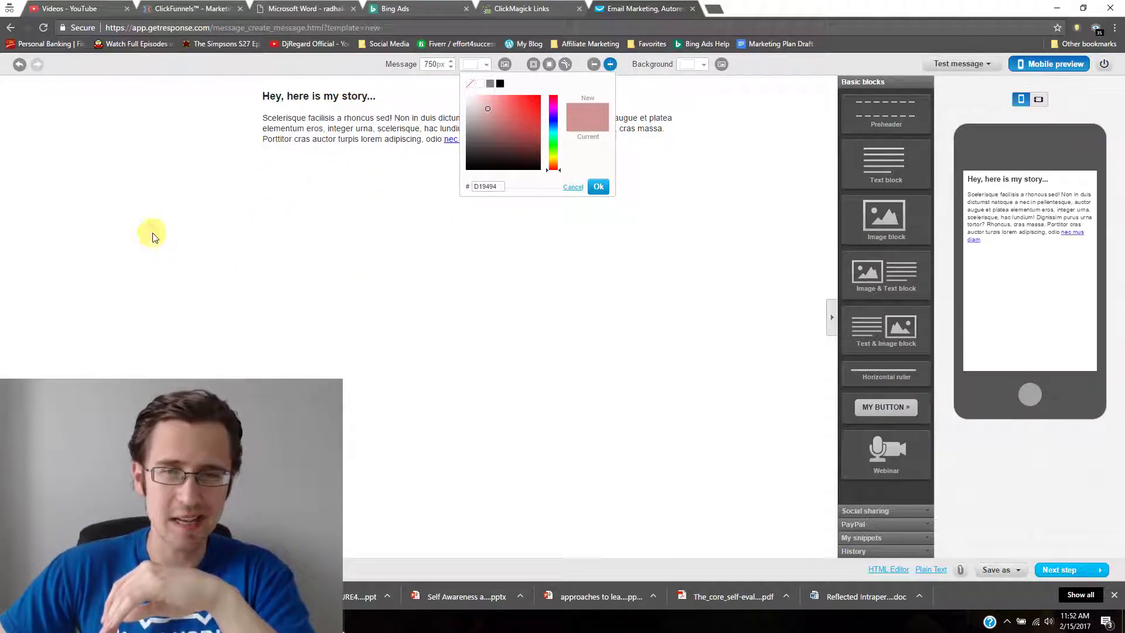
{"action": "left_click", "coordinate": [600, 189]}
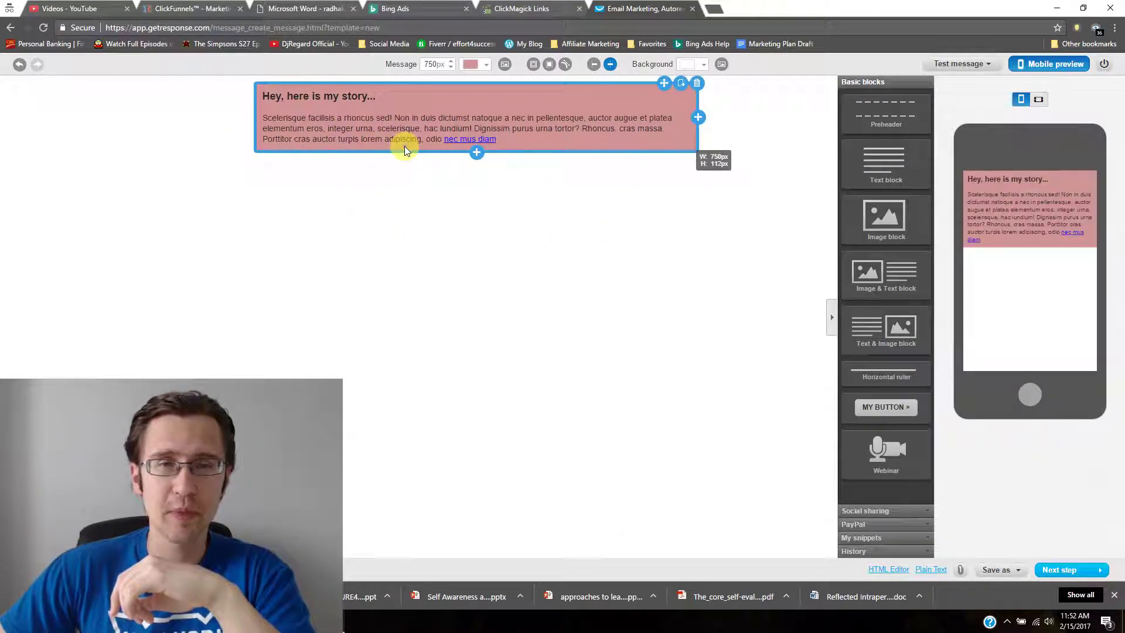
{"action": "left_click", "coordinate": [476, 64]}
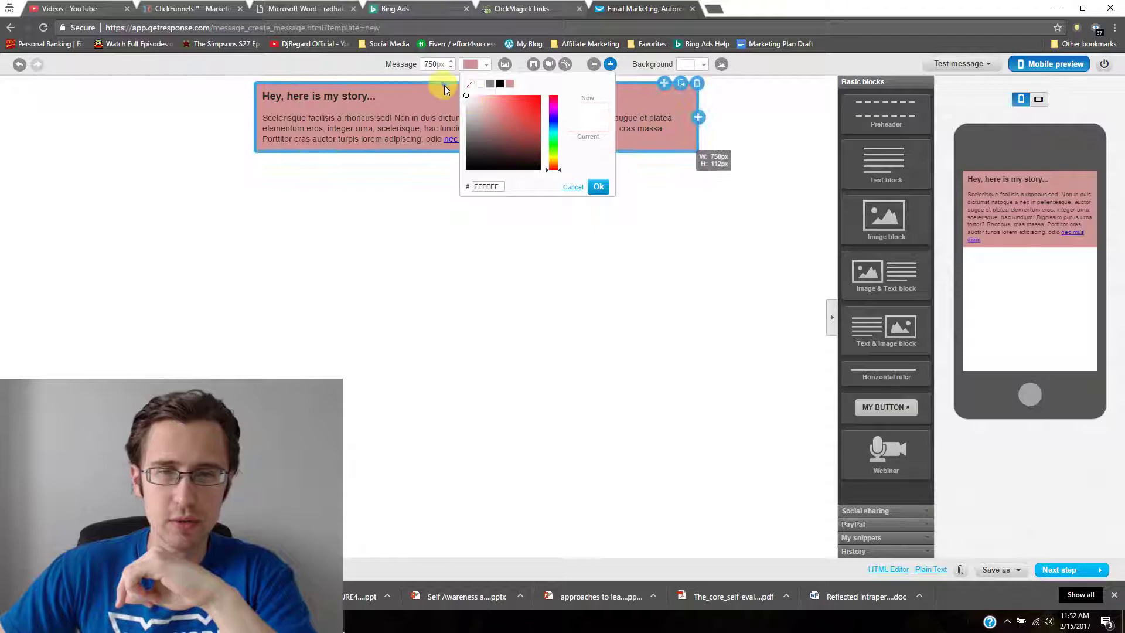
{"action": "left_click", "coordinate": [598, 187]}
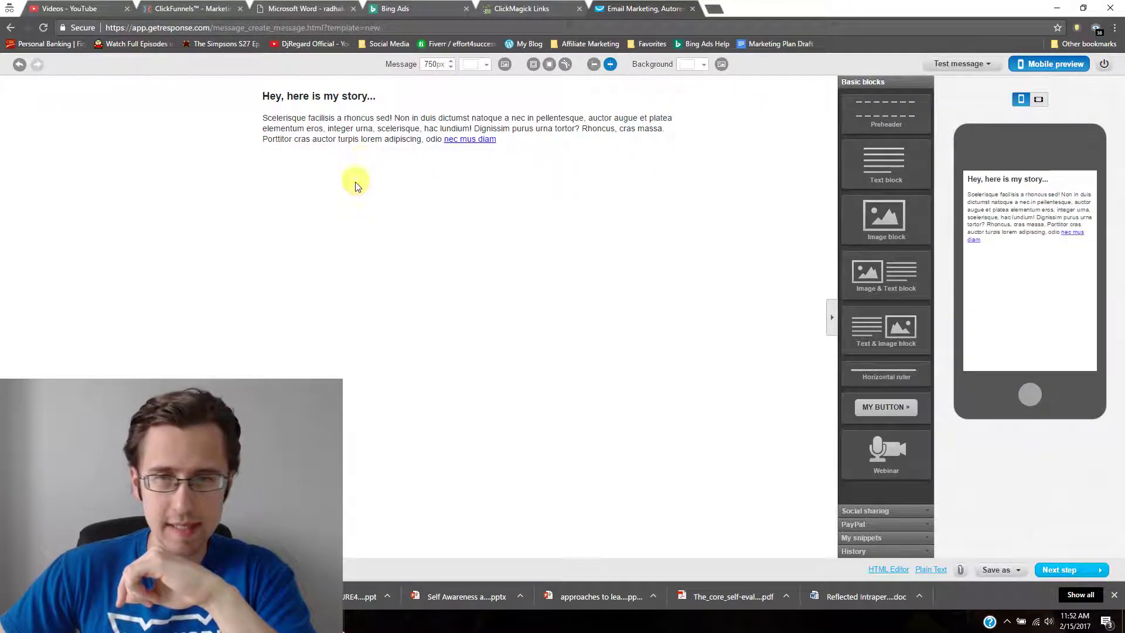
Fill the email's outer background with a dark red.
{"action": "left_click", "coordinate": [705, 71]}
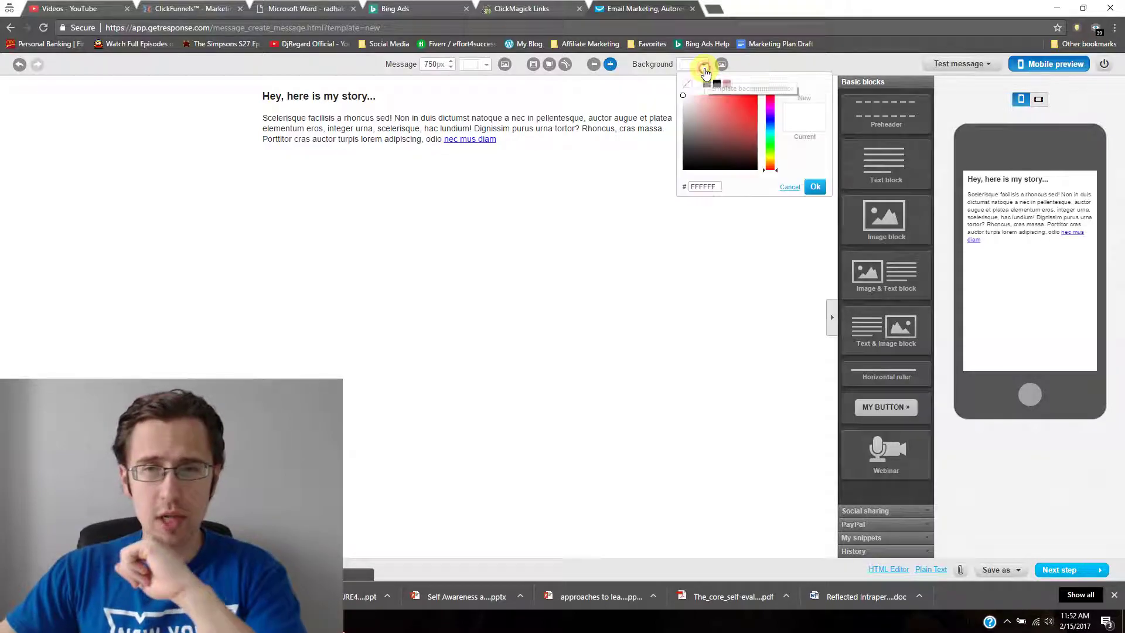
{"action": "left_click", "coordinate": [730, 125]}
{"action": "left_click", "coordinate": [815, 186]}
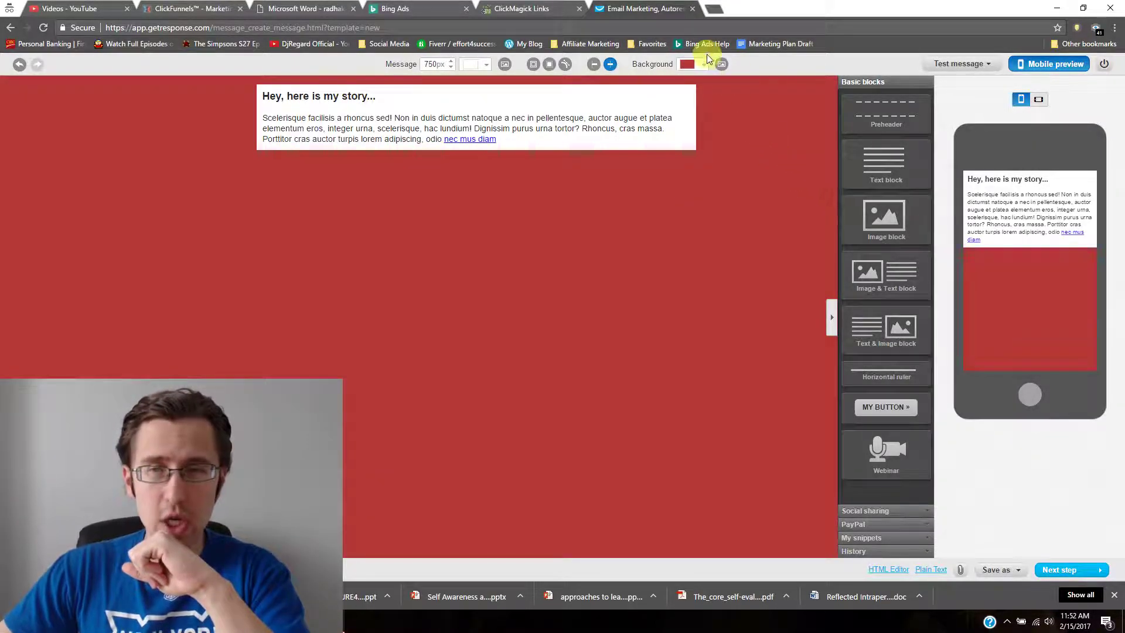
Set the email's outer background to no colour.
{"action": "left_click", "coordinate": [704, 64]}
{"action": "left_click", "coordinate": [688, 87]}
{"action": "left_click", "coordinate": [818, 188]}
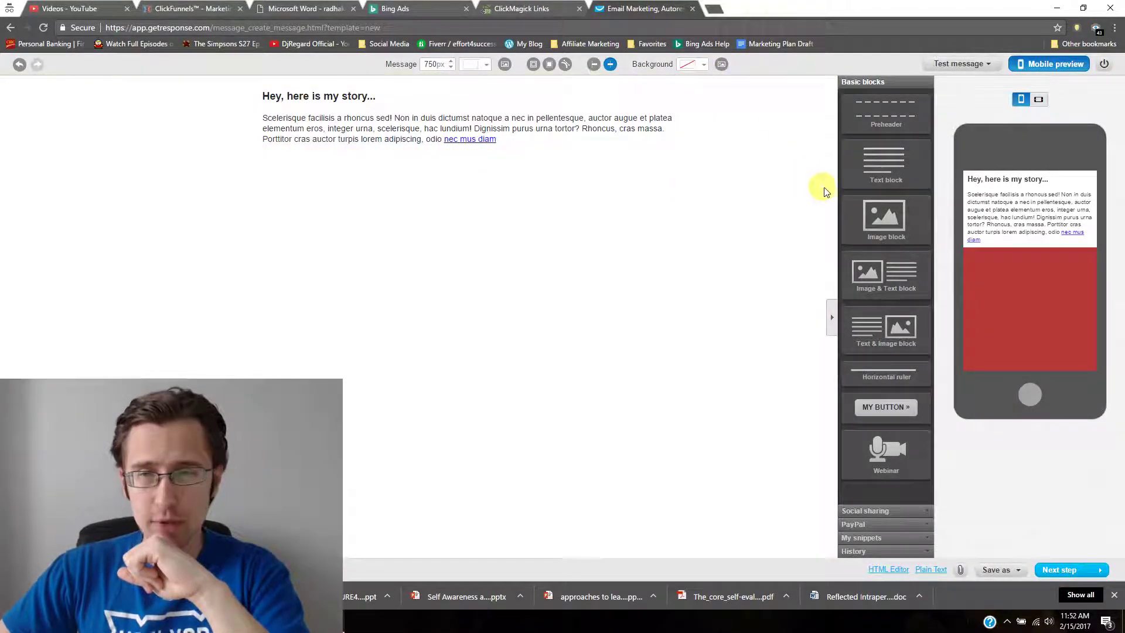
Use the iStock image "hand writing" as the email's outer background.
{"action": "left_click", "coordinate": [721, 64]}
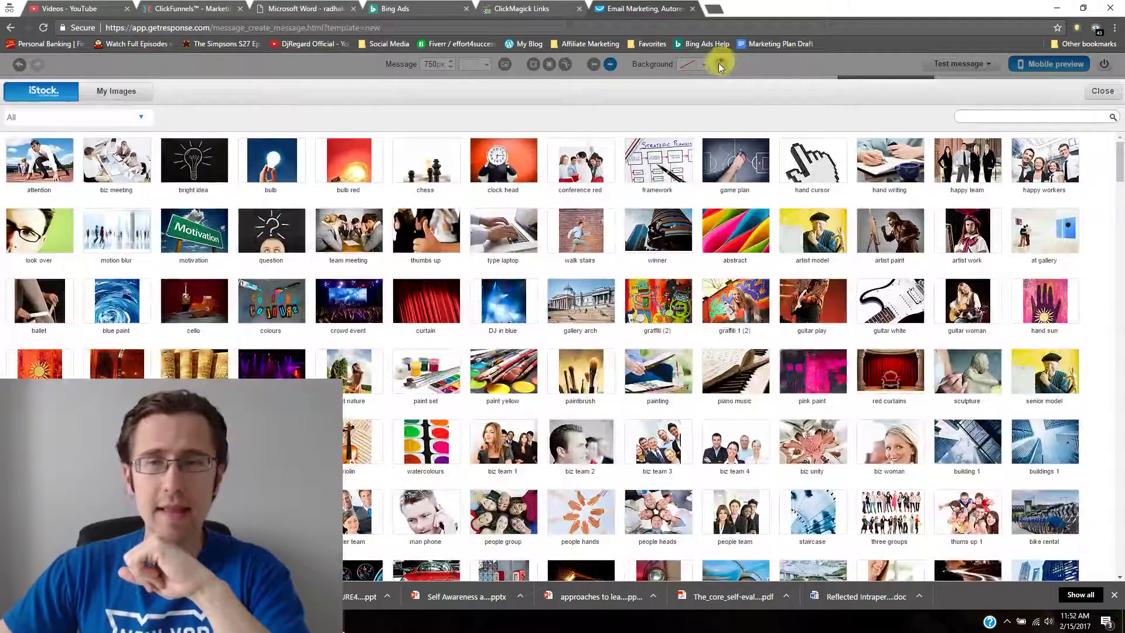
{"action": "left_click", "coordinate": [120, 93]}
{"action": "left_click", "coordinate": [40, 91]}
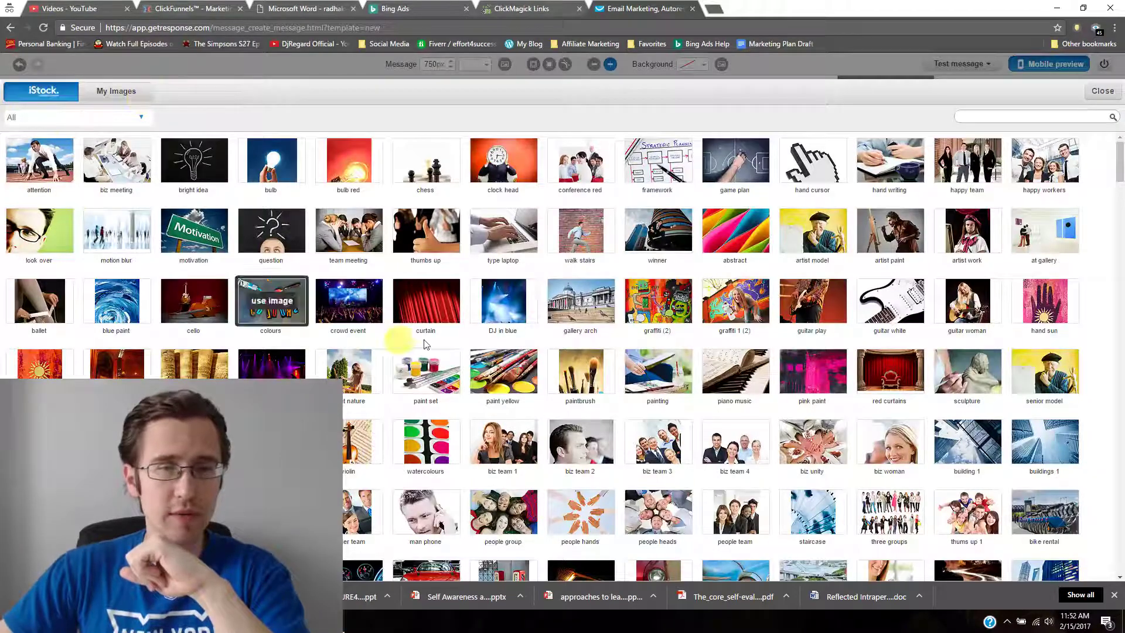
{"action": "scroll", "coordinate": [536, 375], "scroll_direction": "down", "scroll_amount": 4}
{"action": "scroll", "coordinate": [829, 391], "scroll_direction": "up", "scroll_amount": 4}
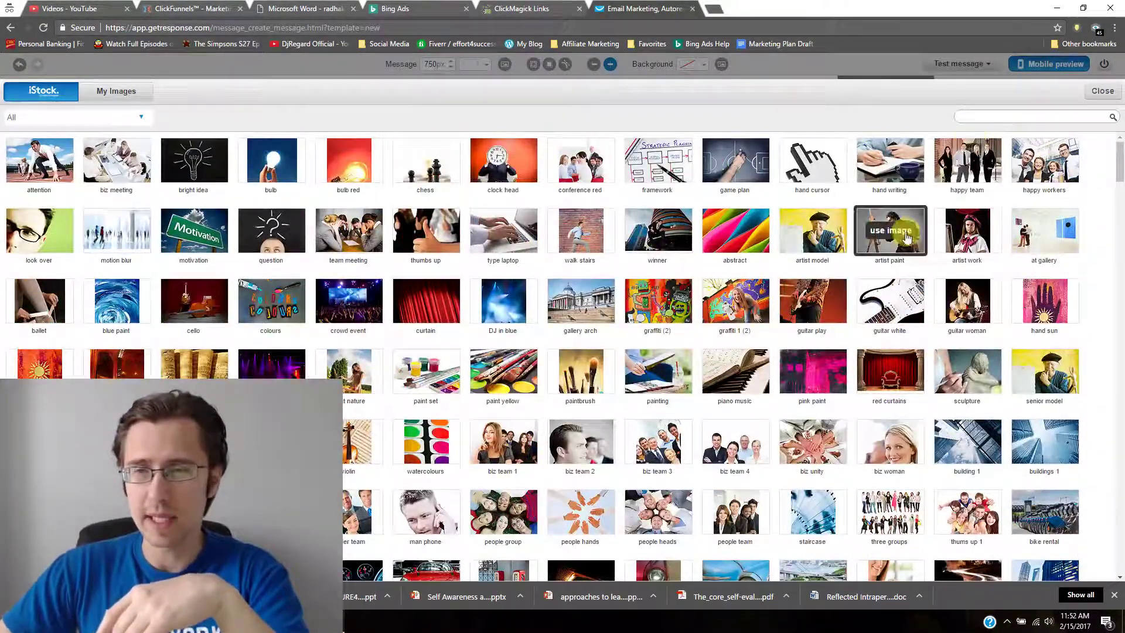
{"action": "left_click", "coordinate": [891, 161]}
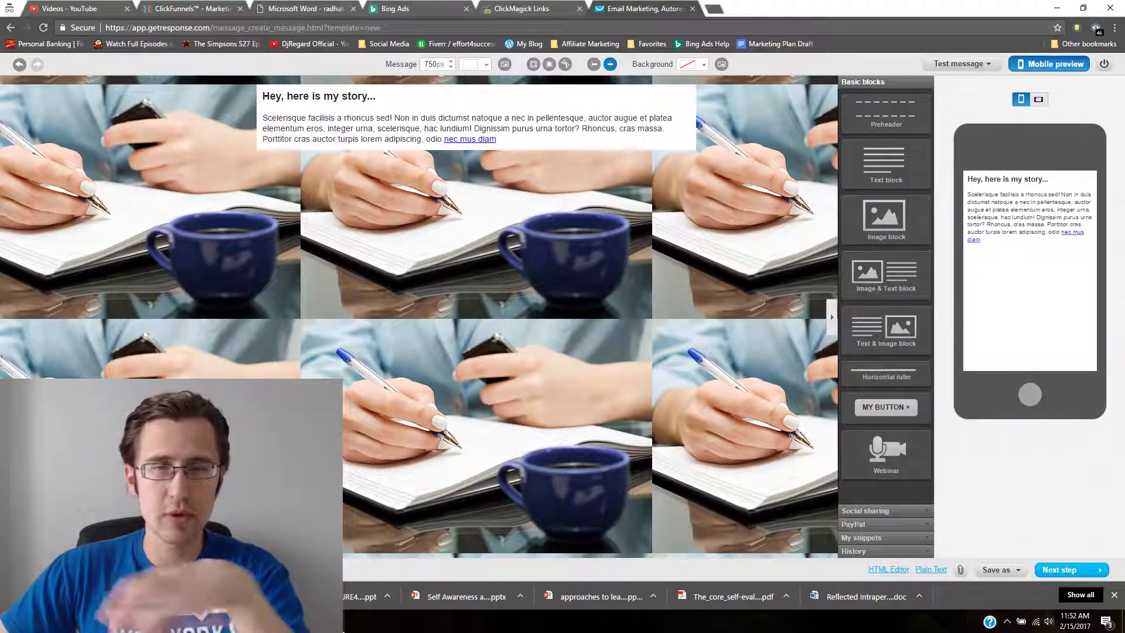
Try the vertical, horizontal, no repeat and both repeat options on the background image, and remove the image.
{"action": "left_click", "coordinate": [723, 65]}
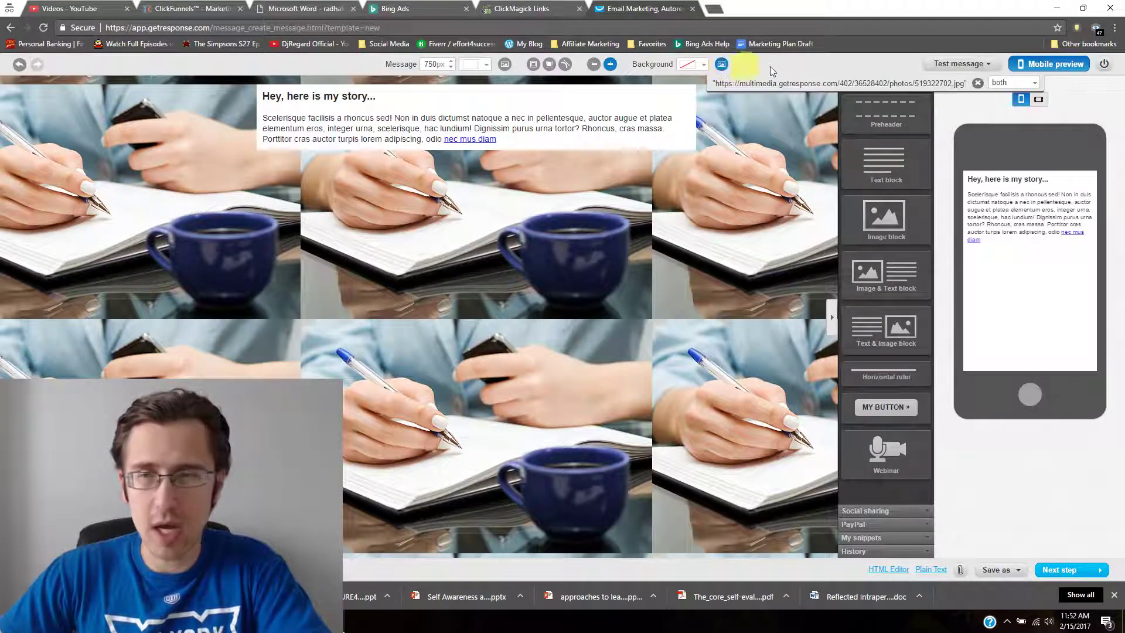
{"action": "left_click", "coordinate": [1011, 84]}
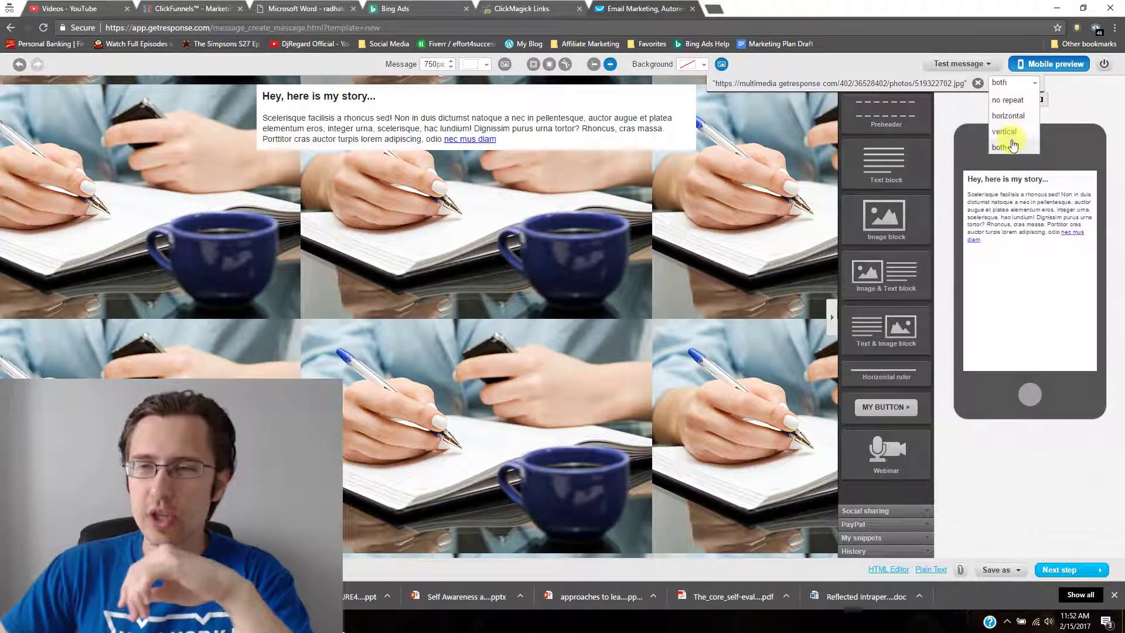
{"action": "left_click", "coordinate": [1004, 131]}
{"action": "left_click", "coordinate": [1012, 85]}
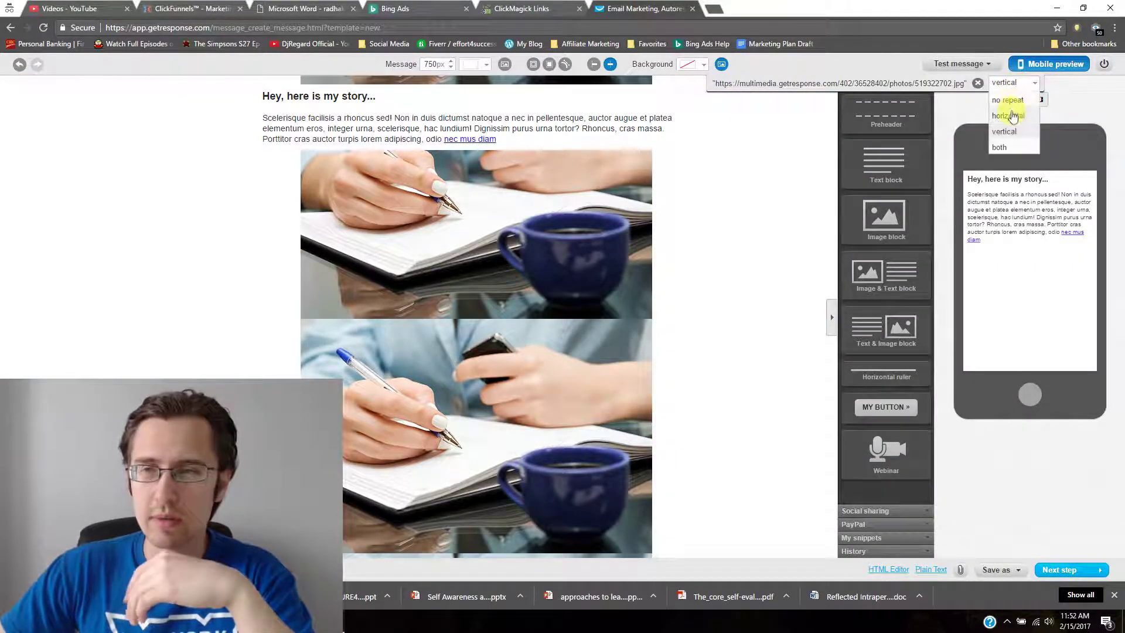
{"action": "left_click", "coordinate": [1012, 116]}
{"action": "left_click", "coordinate": [1012, 84]}
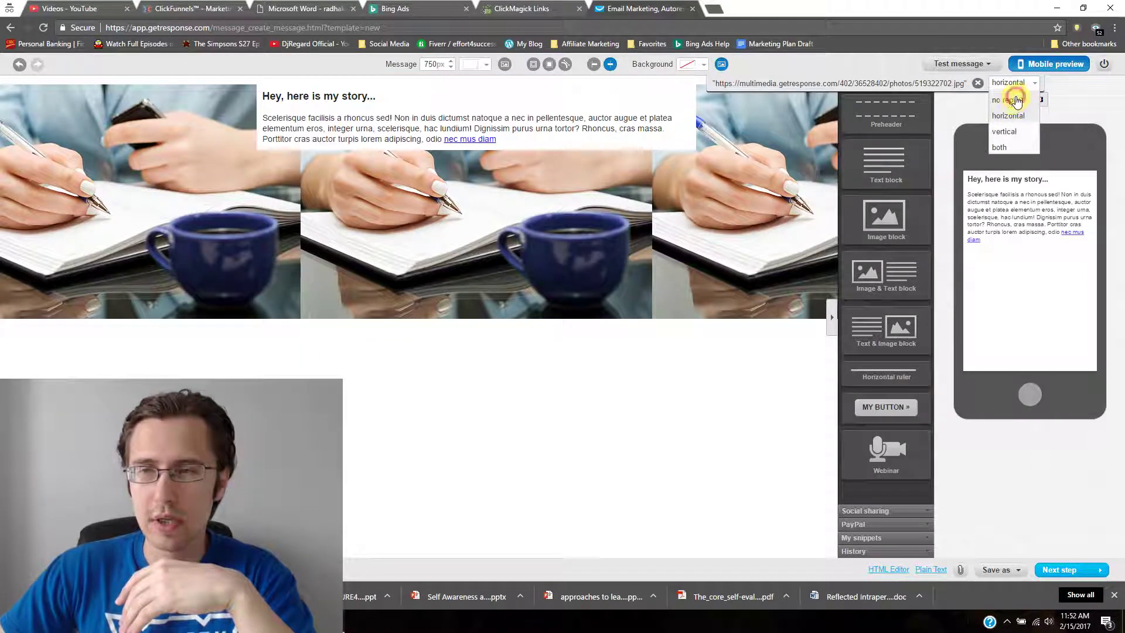
{"action": "left_click", "coordinate": [1009, 100]}
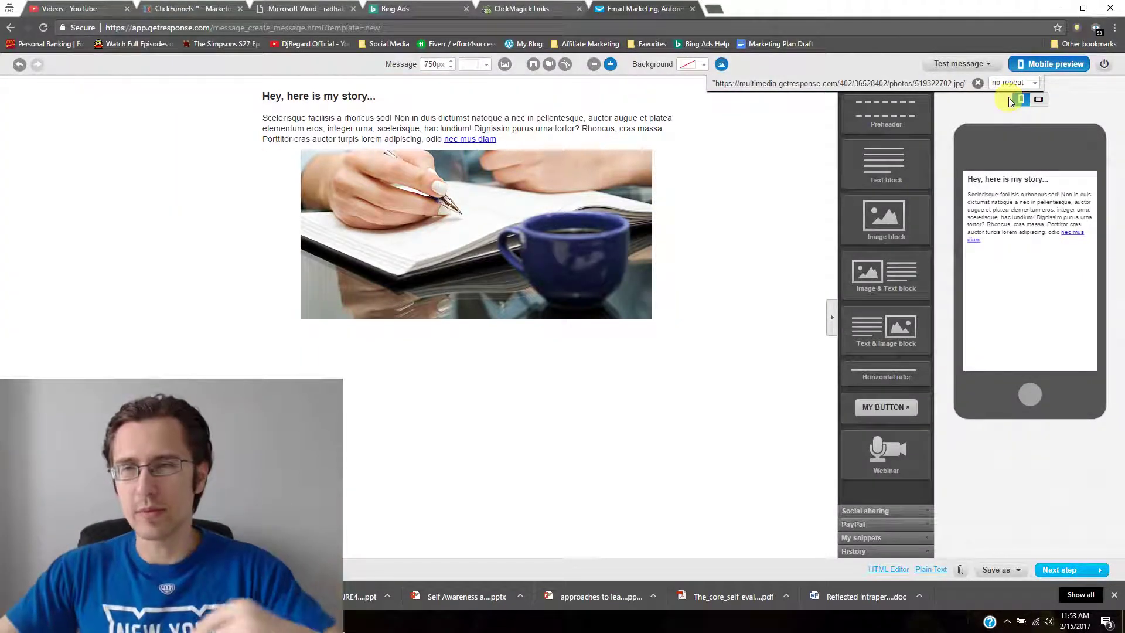
{"action": "left_click", "coordinate": [1017, 82]}
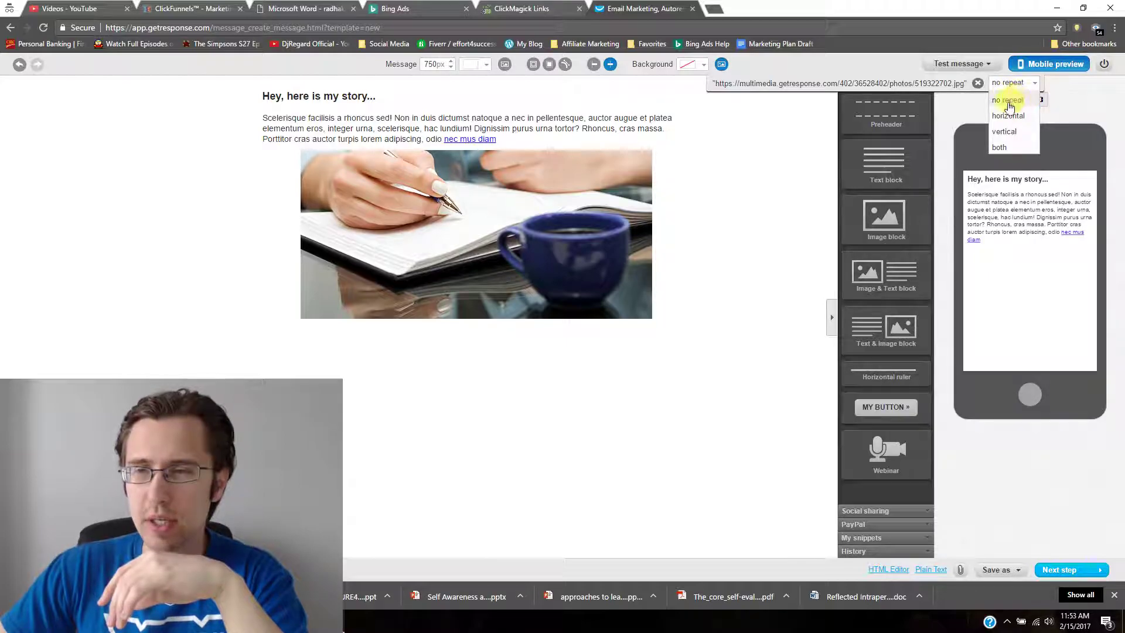
{"action": "left_click", "coordinate": [1000, 148]}
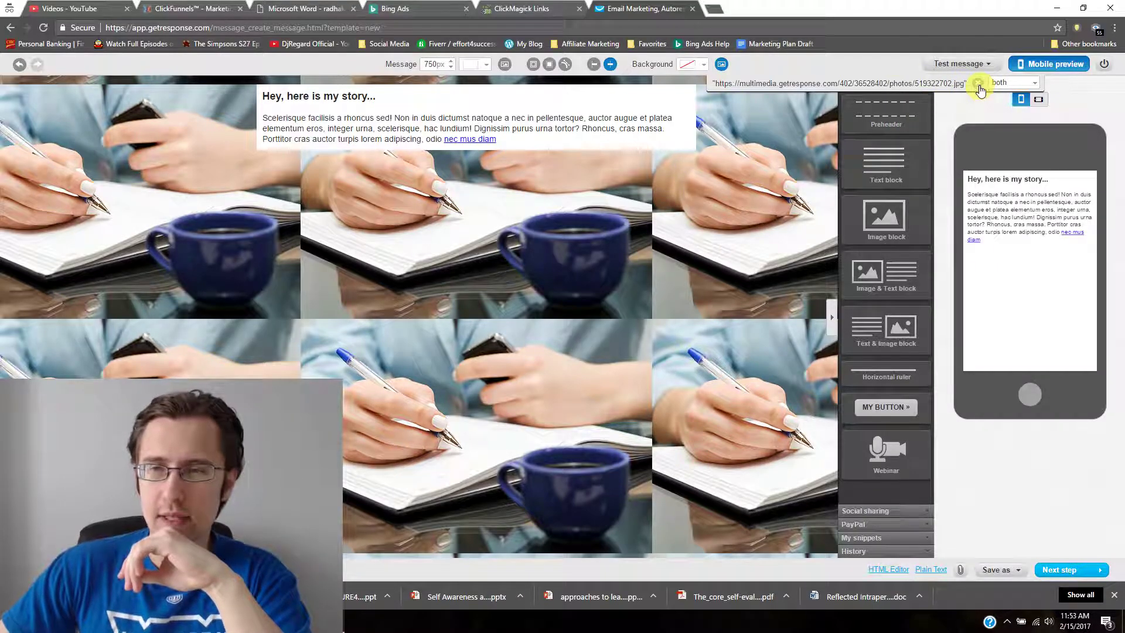
{"action": "left_click", "coordinate": [978, 83]}
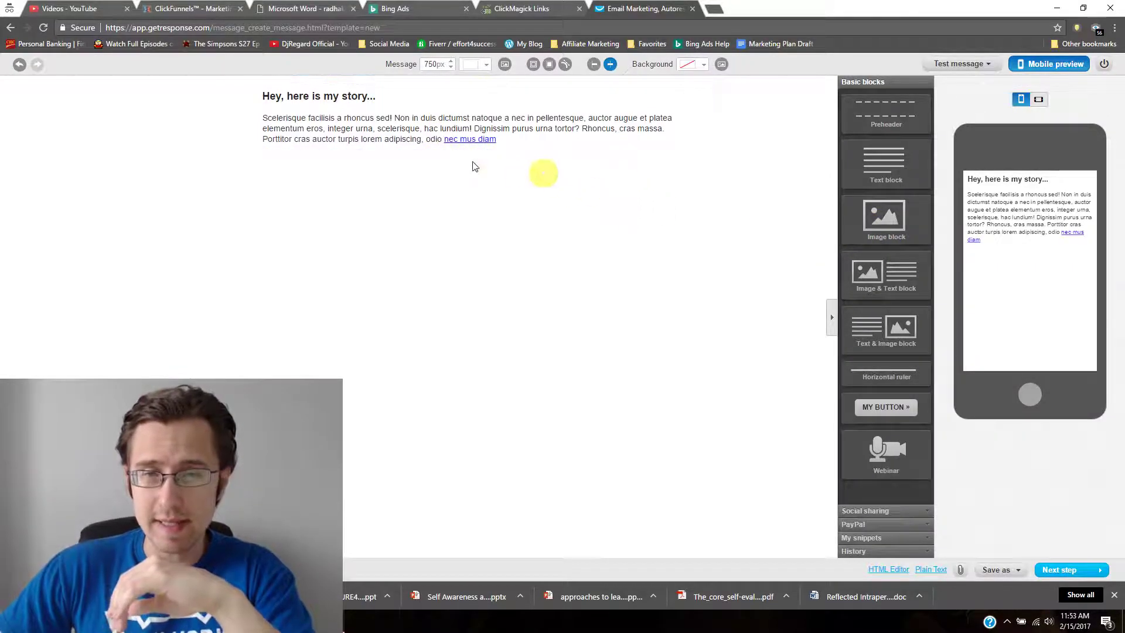
Below the text, add an Image & Text block reading "So I started by being super happy and then this thing happened unexpectedly and I lose everything... xxxxxx".
{"action": "left_click_drag", "start_coordinate": [894, 274], "coordinate": [448, 195]}
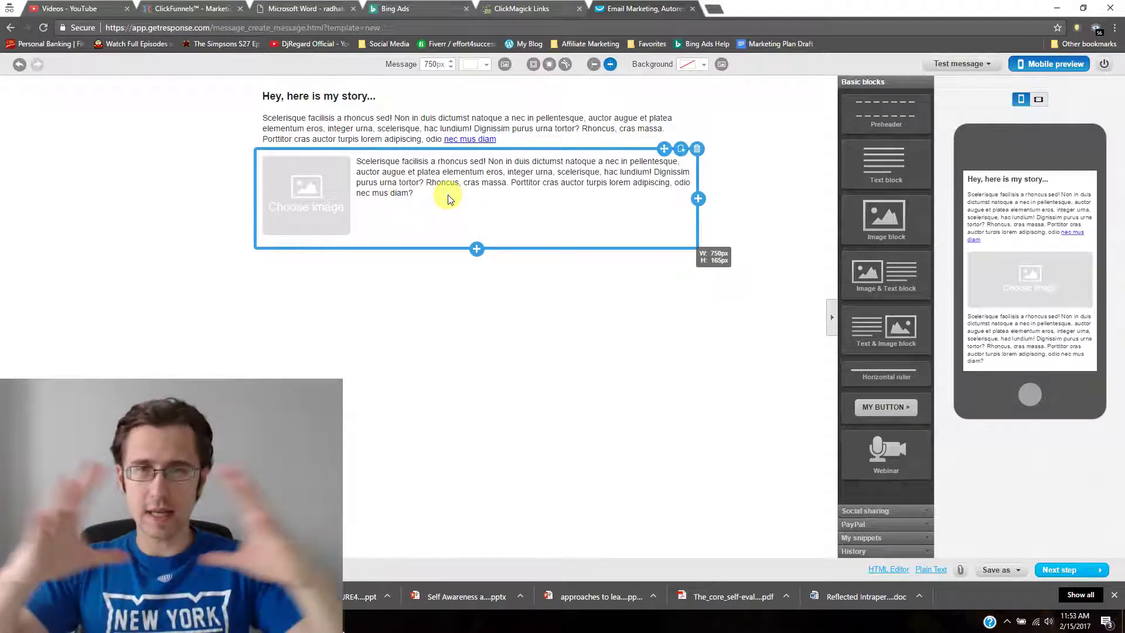
{"action": "left_click", "coordinate": [423, 181]}
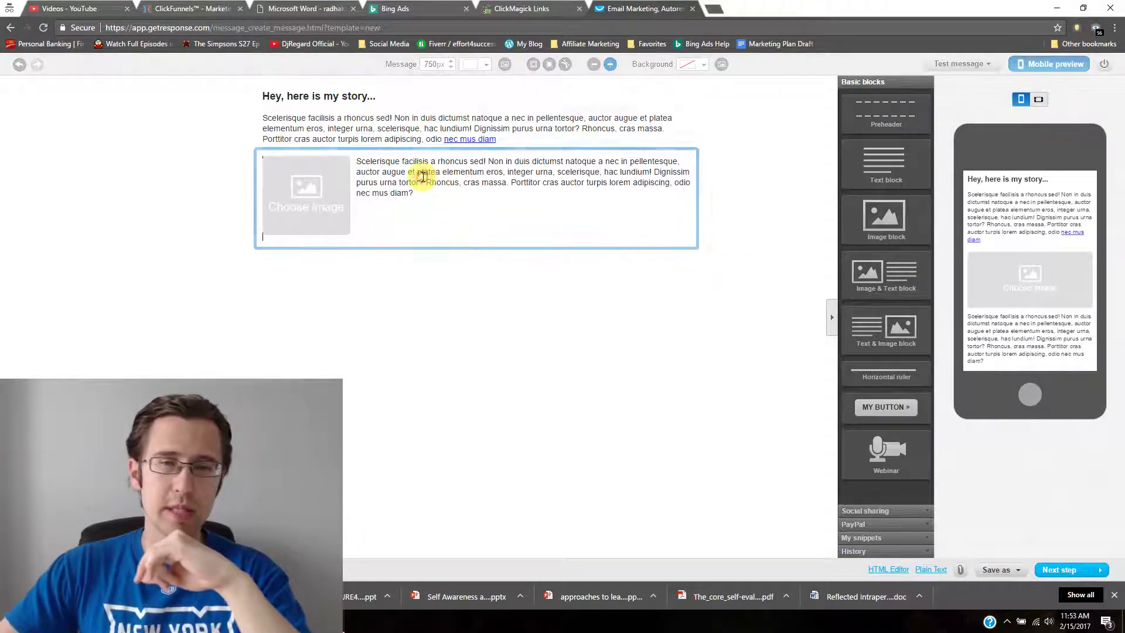
{"action": "left_click_drag", "start_coordinate": [415, 193], "coordinate": [361, 161]}
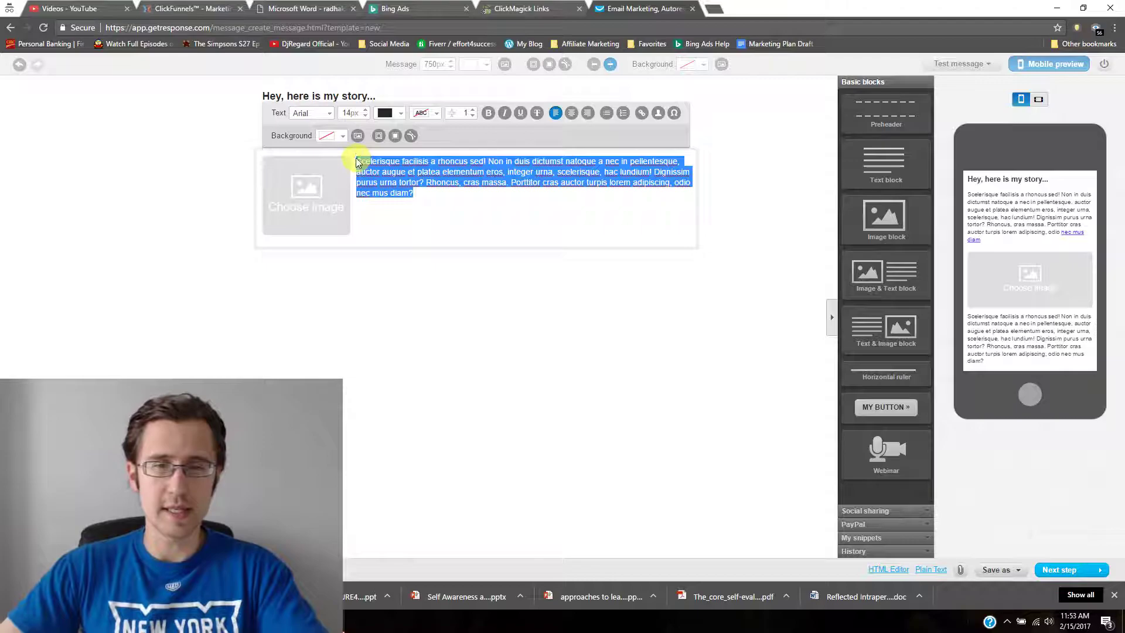
{"action": "key", "text": "Delete"}
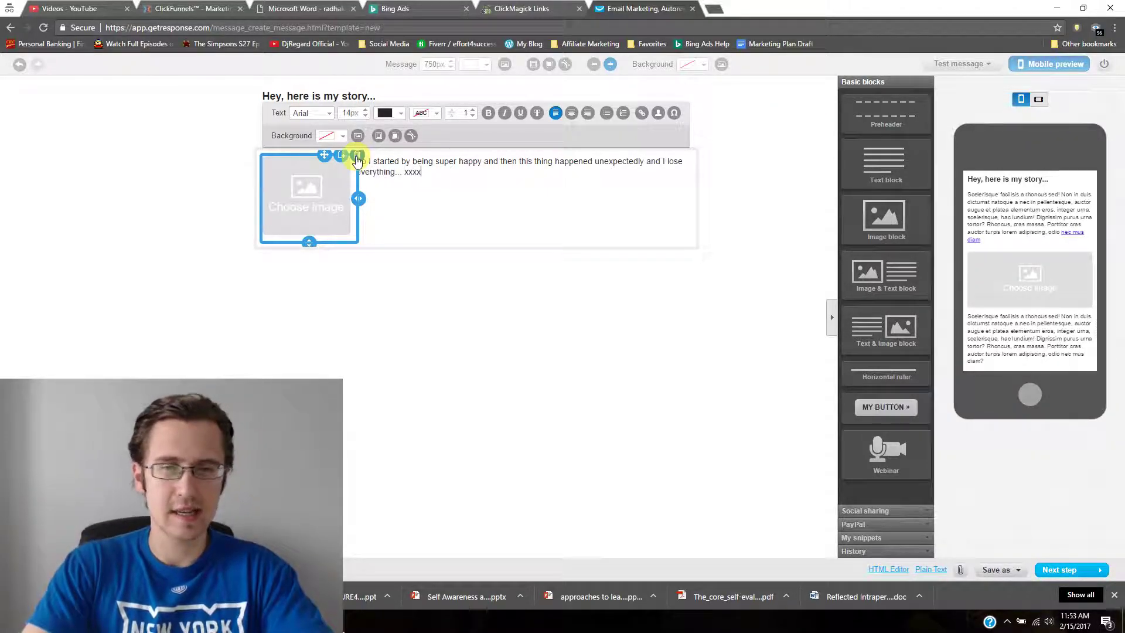
{"action": "type", "text": "xx"}
Fill the Image & Text block's placeholder with the iStock picture of a glowing bulb on red, and scale the picture down.
{"action": "left_click", "coordinate": [305, 199]}
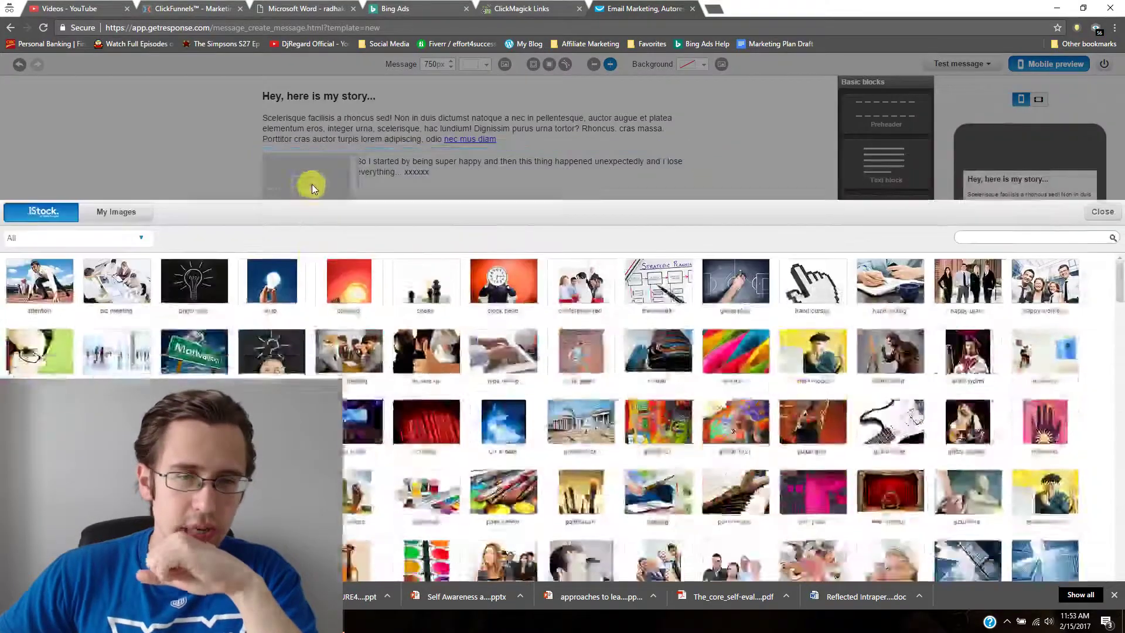
{"action": "double_click", "coordinate": [352, 163]}
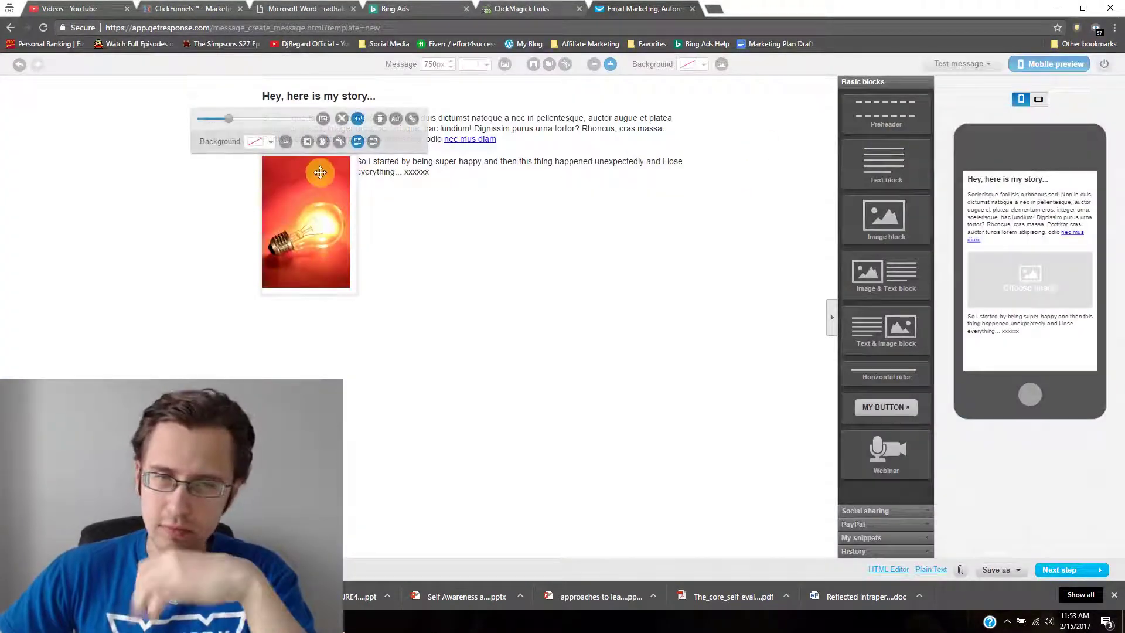
{"action": "mouse_move", "coordinate": [231, 125]}
{"action": "left_mouse_down"}
{"action": "mouse_move", "coordinate": [250, 121]}
{"action": "mouse_move", "coordinate": [214, 123]}
{"action": "mouse_move", "coordinate": [269, 122]}
{"action": "mouse_move", "coordinate": [217, 123]}
{"action": "left_mouse_up"}
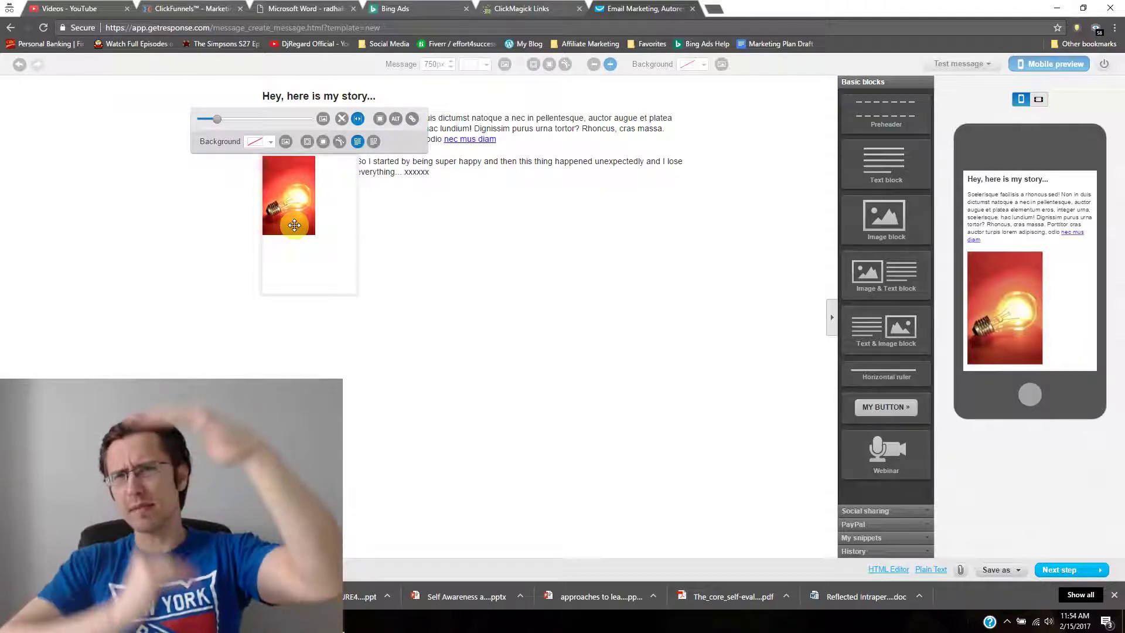
Open the light-bulb picture in the image editor and try cropping it with the Original ratio.
{"action": "left_click", "coordinate": [342, 121]}
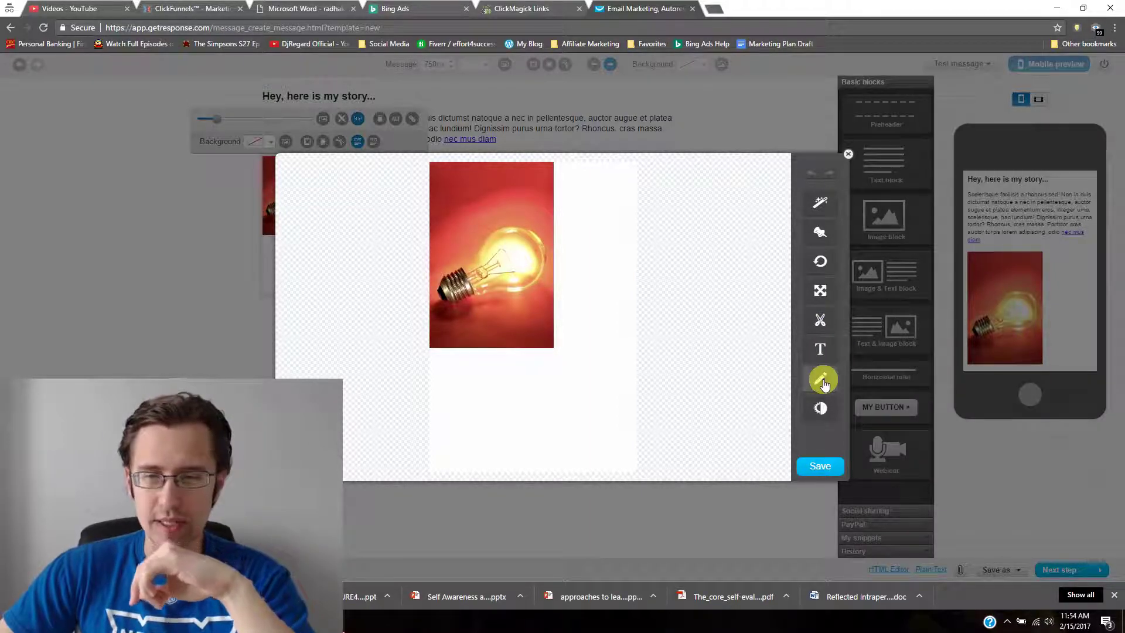
{"action": "left_click", "coordinate": [820, 211]}
{"action": "left_click", "coordinate": [819, 204]}
{"action": "left_click", "coordinate": [820, 467]}
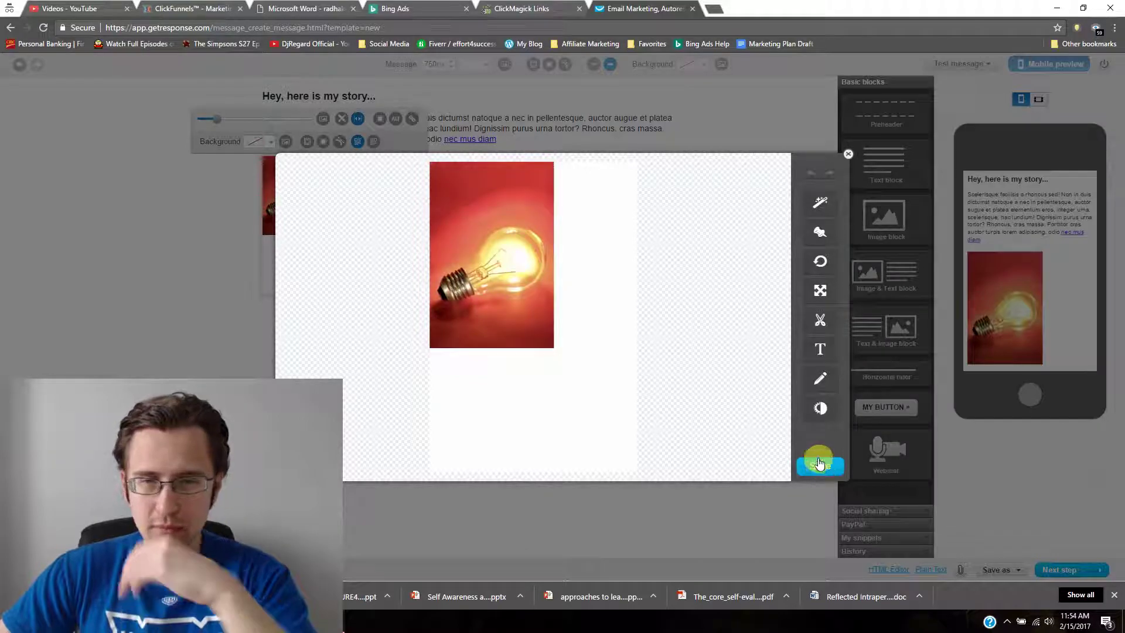
{"action": "left_click", "coordinate": [821, 320]}
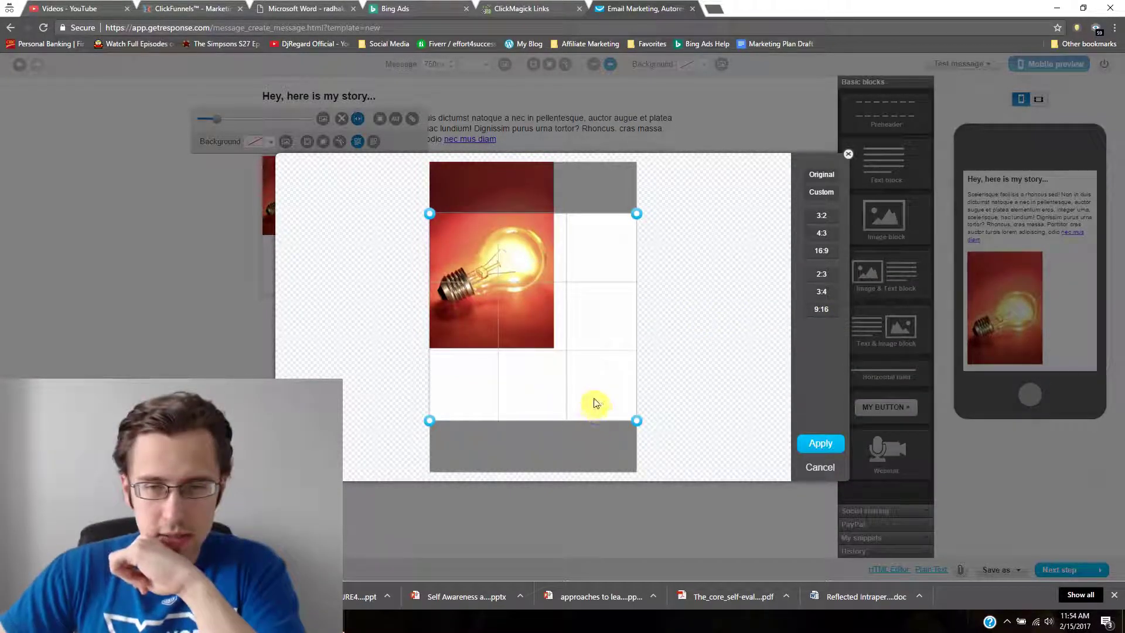
{"action": "left_click", "coordinate": [824, 175]}
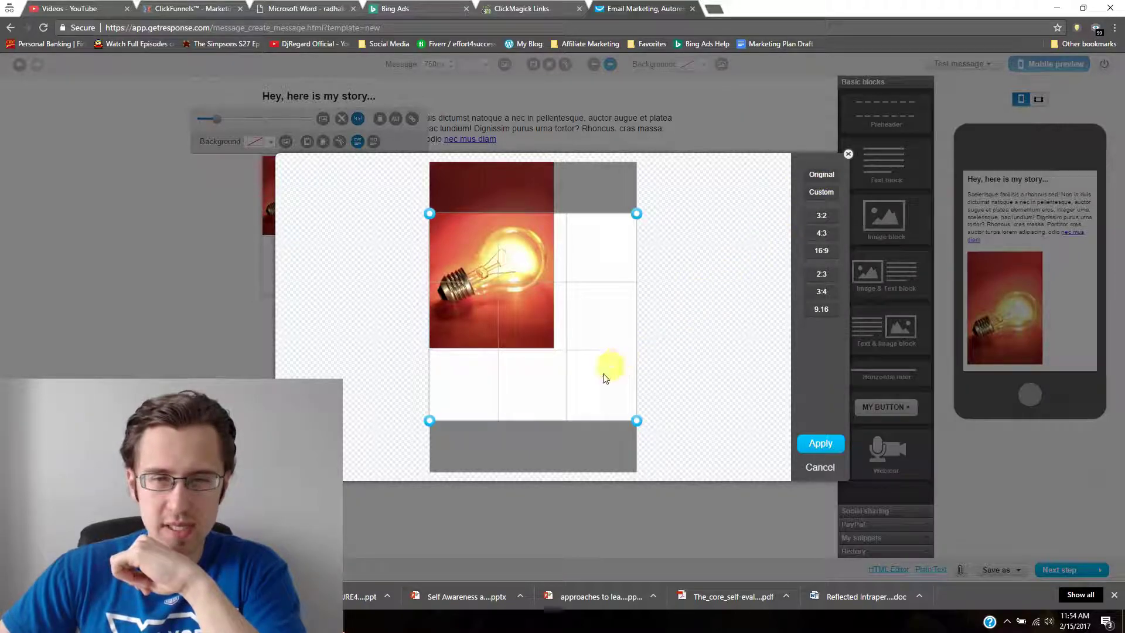
{"action": "left_click_drag", "start_coordinate": [610, 369], "coordinate": [572, 343]}
{"action": "left_click_drag", "start_coordinate": [637, 374], "coordinate": [621, 349]}
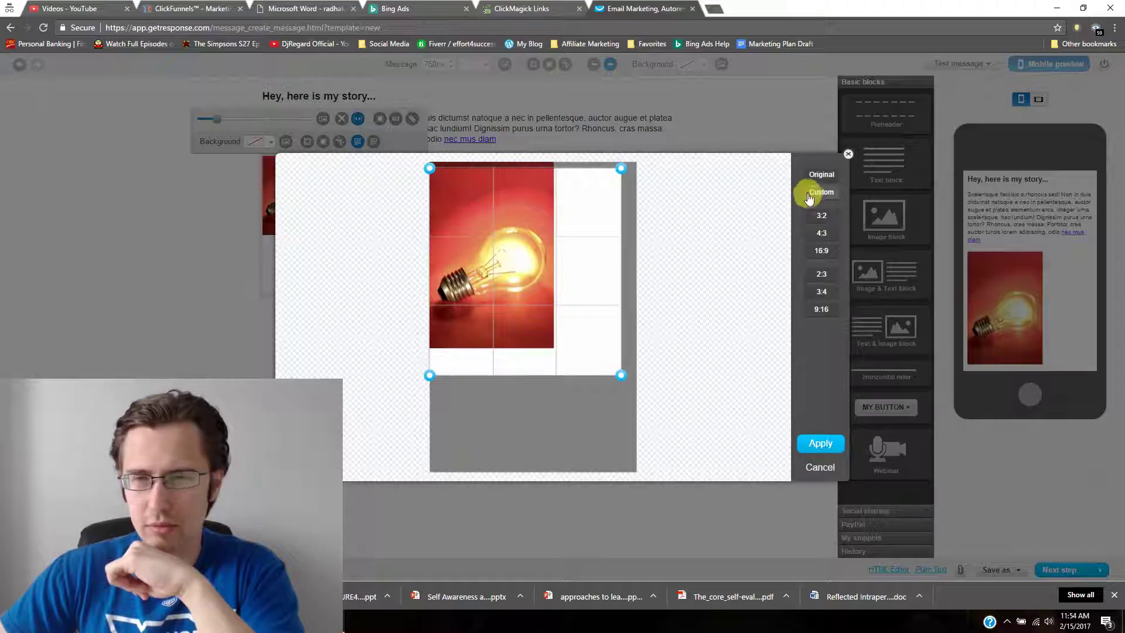
Try resizing and moving the crop frame to fit the light-bulb picture without its empty white area.
{"action": "left_click", "coordinate": [821, 175]}
{"action": "left_click_drag", "start_coordinate": [637, 421], "coordinate": [625, 378]}
{"action": "left_click", "coordinate": [834, 210]}
{"action": "left_click_drag", "start_coordinate": [635, 420], "coordinate": [516, 302]}
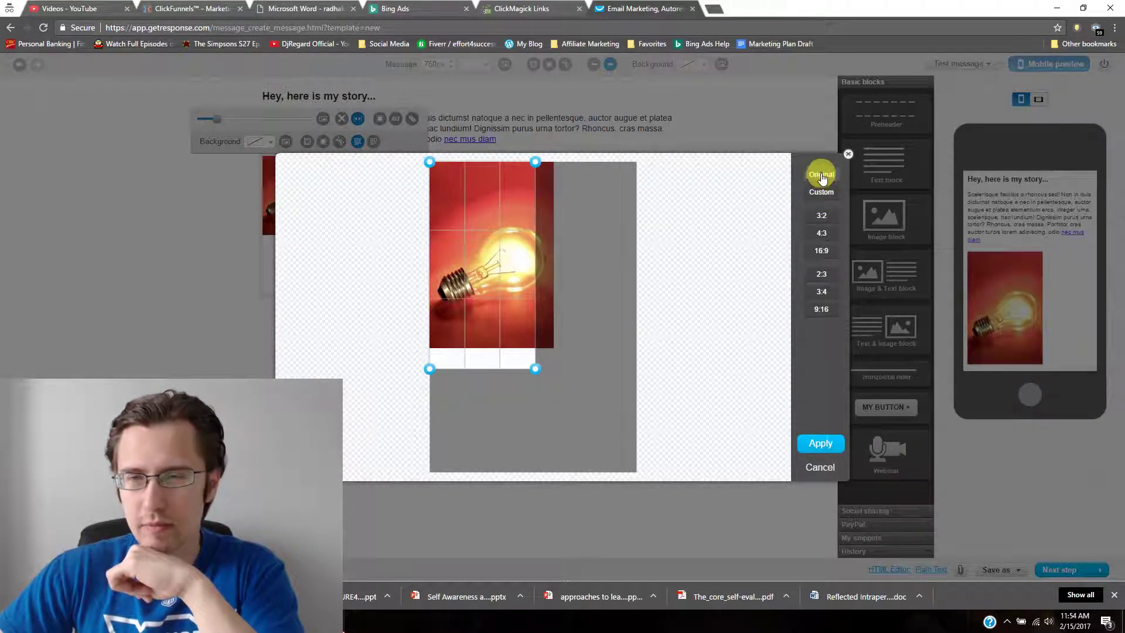
{"action": "left_click", "coordinate": [821, 174]}
{"action": "left_click_drag", "start_coordinate": [502, 415], "coordinate": [505, 364]}
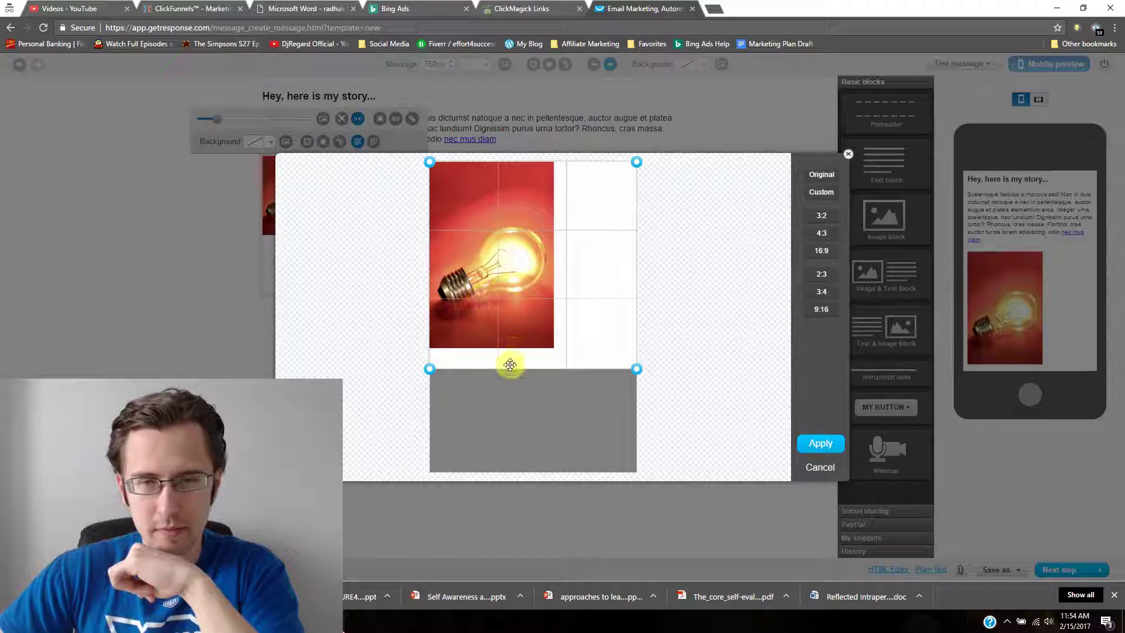
{"action": "left_click_drag", "start_coordinate": [433, 369], "coordinate": [467, 301]}
{"action": "left_click_drag", "start_coordinate": [639, 326], "coordinate": [551, 267]}
{"action": "left_click_drag", "start_coordinate": [490, 327], "coordinate": [491, 320]}
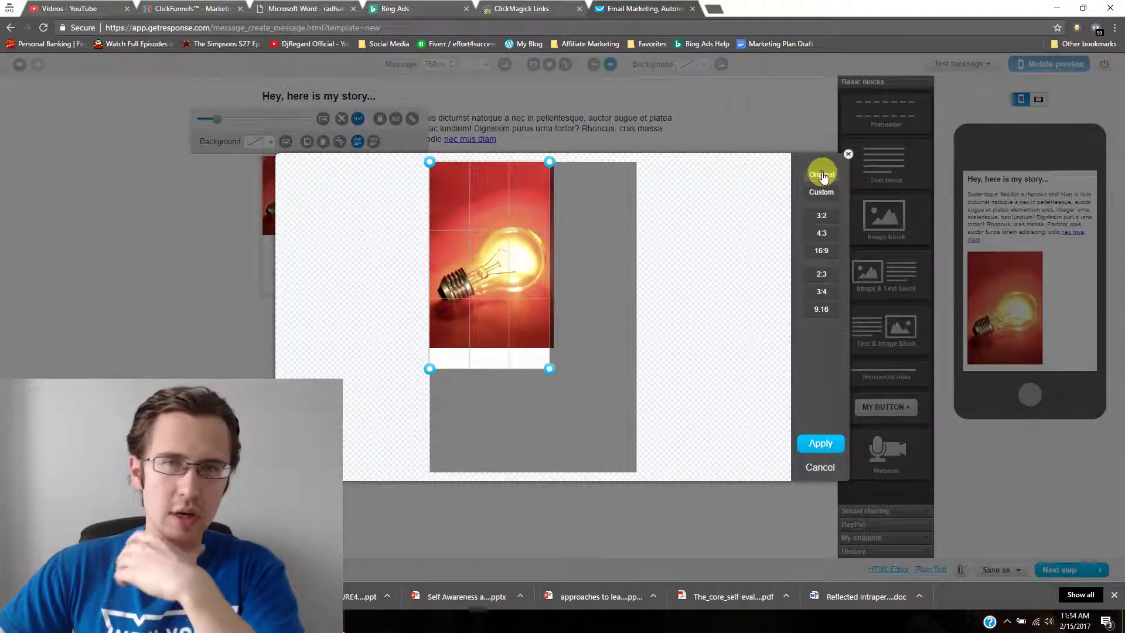
{"action": "left_click_drag", "start_coordinate": [545, 367], "coordinate": [552, 304]}
Try the 3:2 and 4:3 crop ratios on the light-bulb picture, adjusting the frame around it.
{"action": "left_click", "coordinate": [821, 214]}
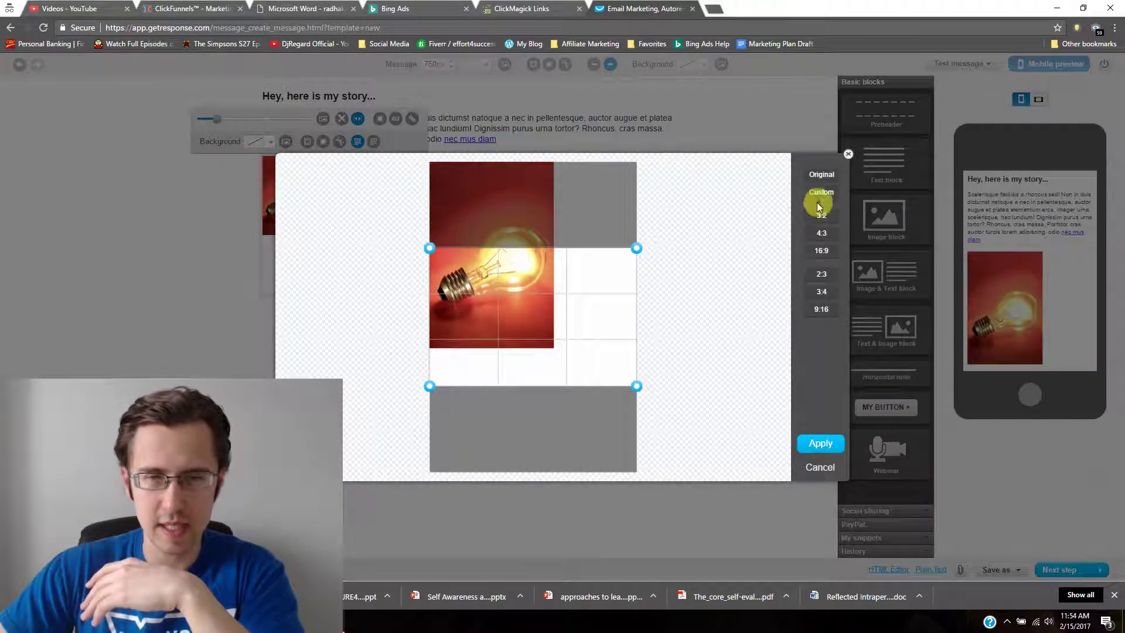
{"action": "left_click_drag", "start_coordinate": [613, 339], "coordinate": [615, 258]}
{"action": "left_click_drag", "start_coordinate": [642, 302], "coordinate": [556, 253]}
{"action": "left_click_drag", "start_coordinate": [505, 337], "coordinate": [505, 331]}
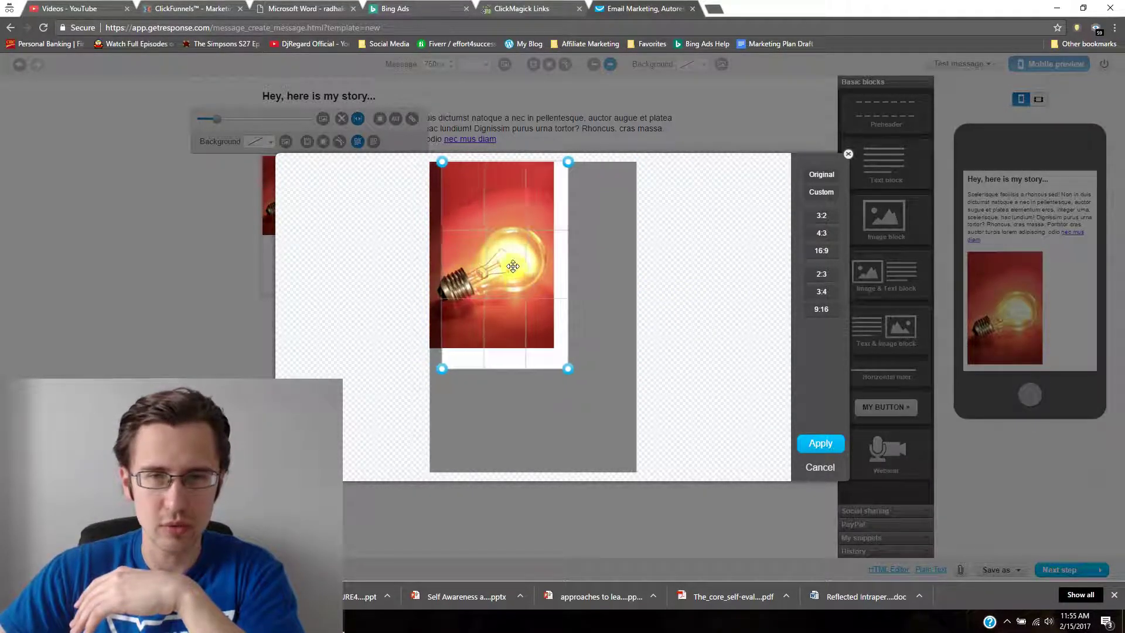
{"action": "left_click", "coordinate": [820, 233]}
{"action": "left_click_drag", "start_coordinate": [639, 370], "coordinate": [548, 311]}
{"action": "left_click_drag", "start_coordinate": [427, 176], "coordinate": [461, 252]}
{"action": "left_click_drag", "start_coordinate": [545, 366], "coordinate": [731, 188]}
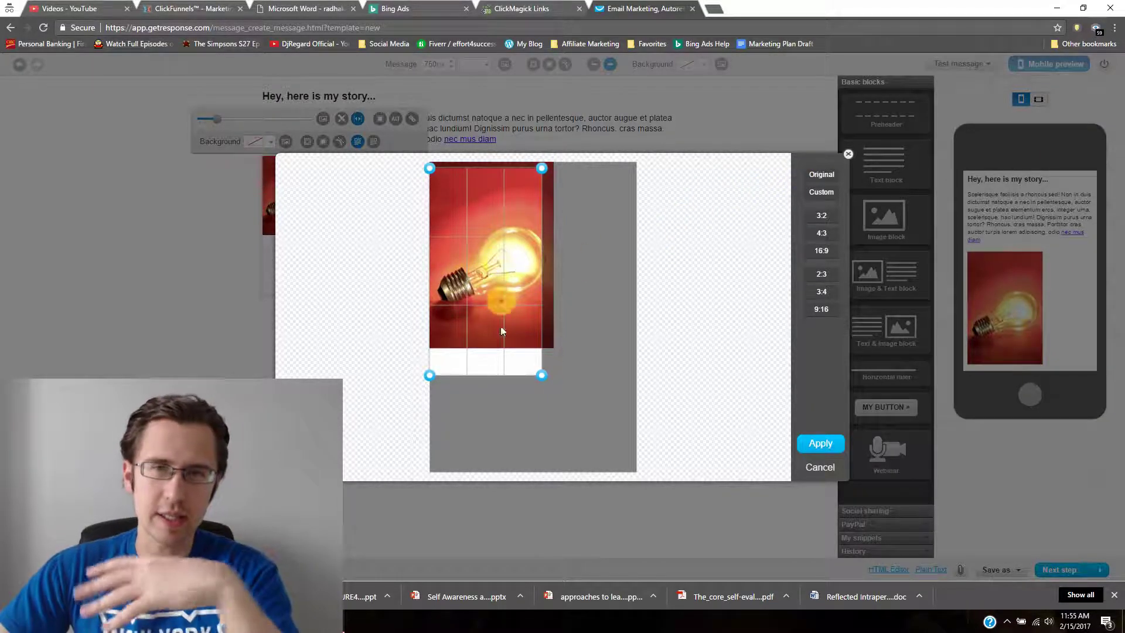
Try the 9:16 crop ratio on the light-bulb picture, cancel the crop and close the image editor.
{"action": "left_click_drag", "start_coordinate": [538, 377], "coordinate": [546, 296]}
{"action": "left_click_drag", "start_coordinate": [472, 323], "coordinate": [455, 201]}
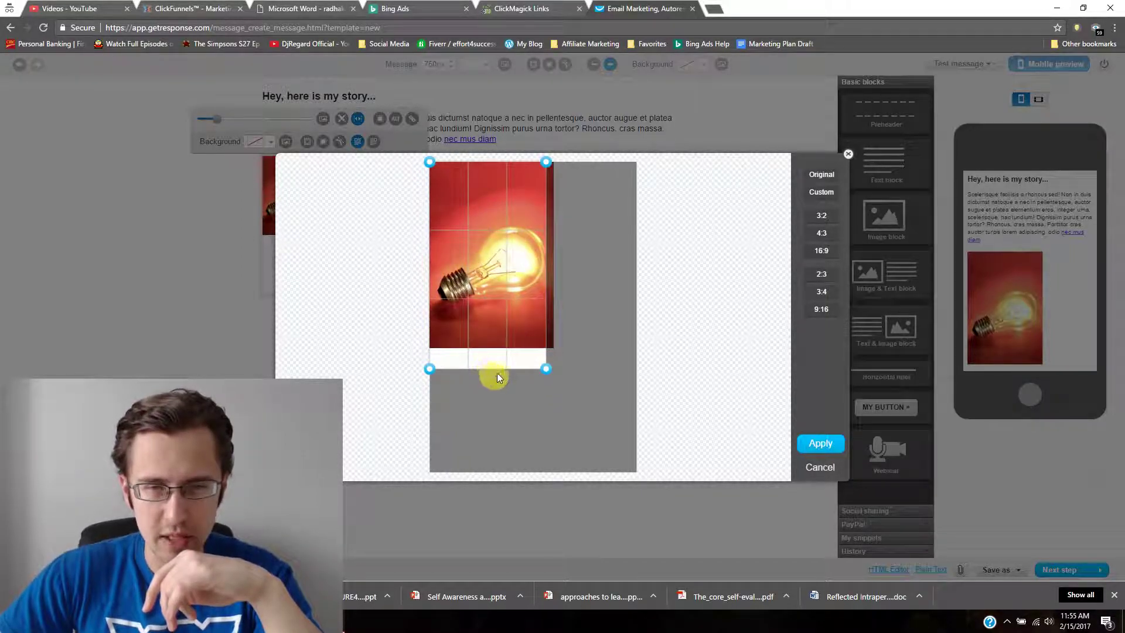
{"action": "left_click_drag", "start_coordinate": [544, 367], "coordinate": [536, 286]}
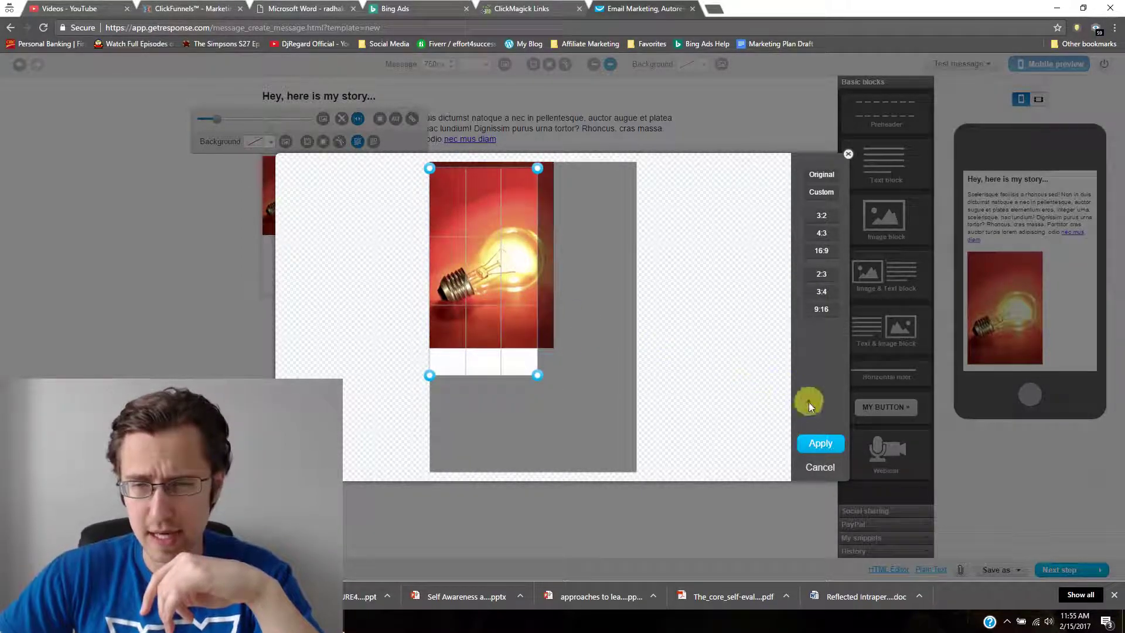
{"action": "left_click", "coordinate": [822, 309]}
{"action": "left_click_drag", "start_coordinate": [557, 372], "coordinate": [542, 371]}
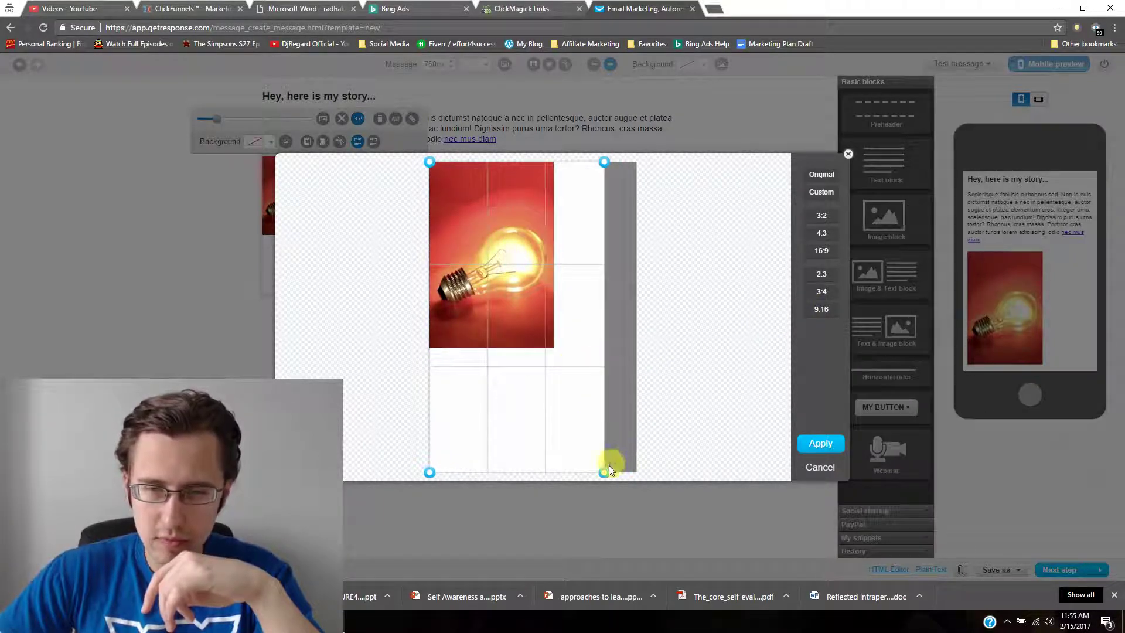
{"action": "left_click_drag", "start_coordinate": [605, 472], "coordinate": [536, 322]}
{"action": "left_click", "coordinate": [823, 469]}
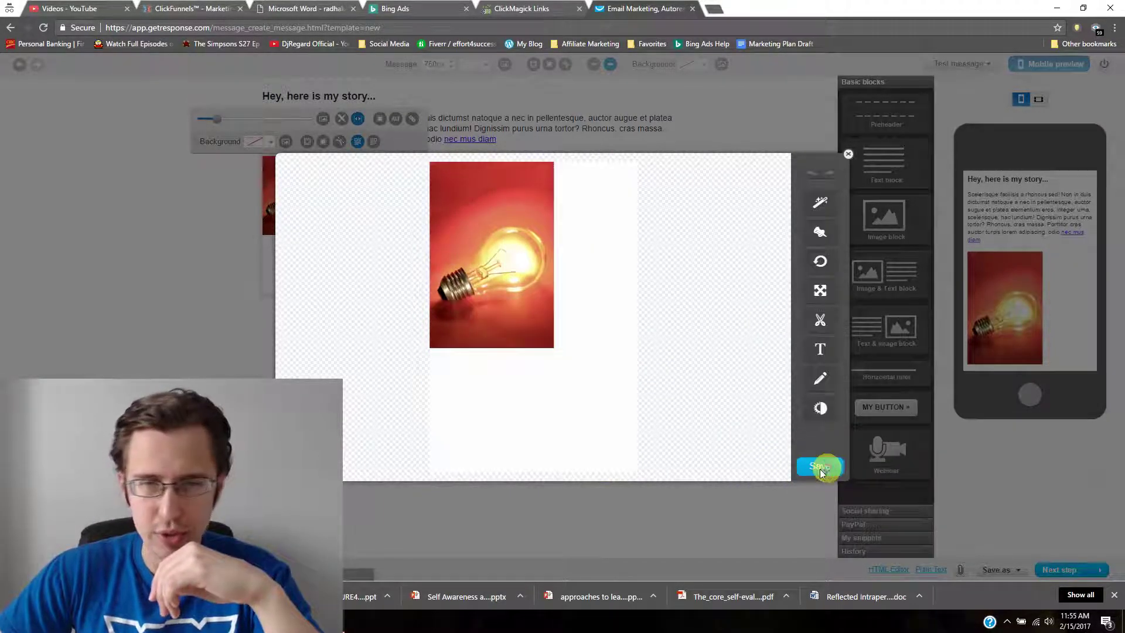
{"action": "left_click", "coordinate": [848, 154]}
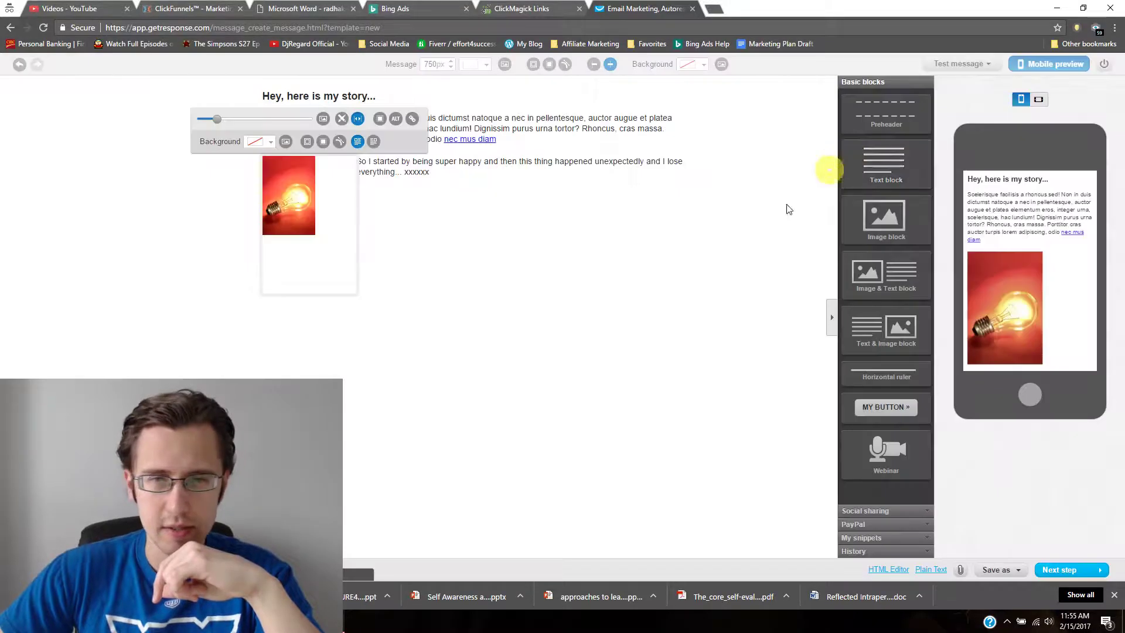
Narrow the picture's cell to the width of the light bulb and shorten it to trim the picture's lower part.
{"action": "left_click", "coordinate": [490, 180]}
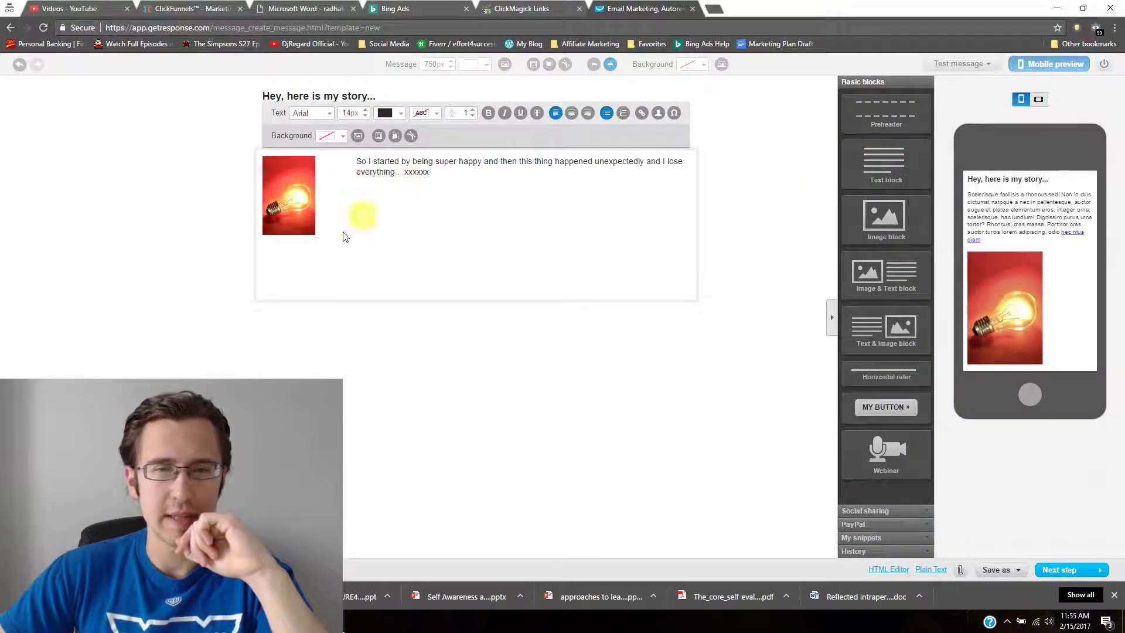
{"action": "left_click_drag", "start_coordinate": [307, 291], "coordinate": [318, 242]}
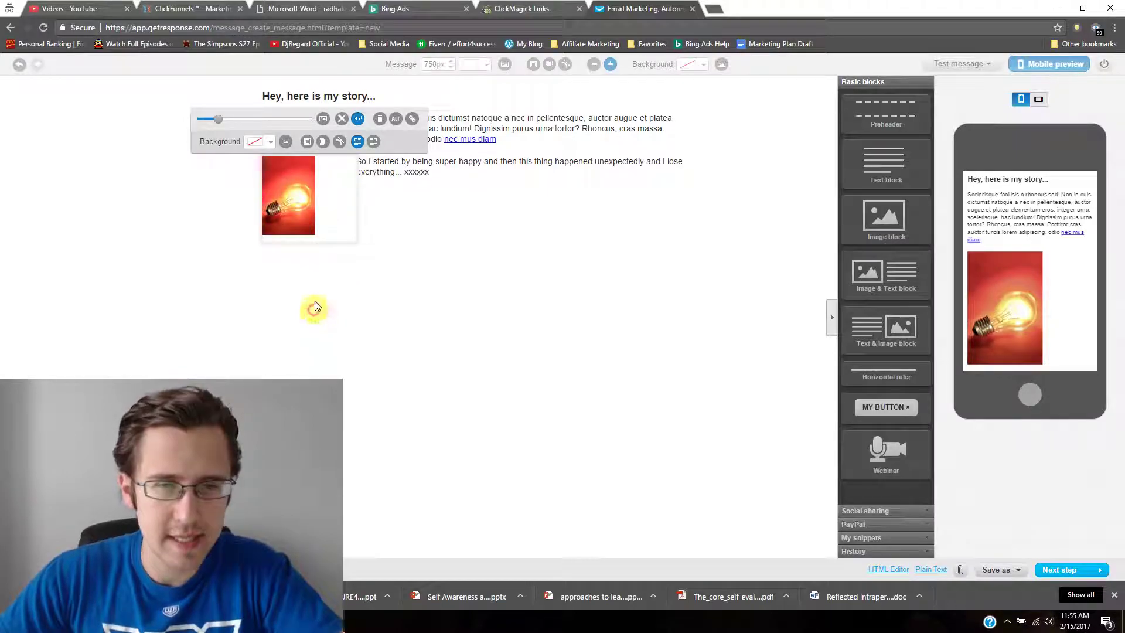
{"action": "left_click", "coordinate": [538, 174]}
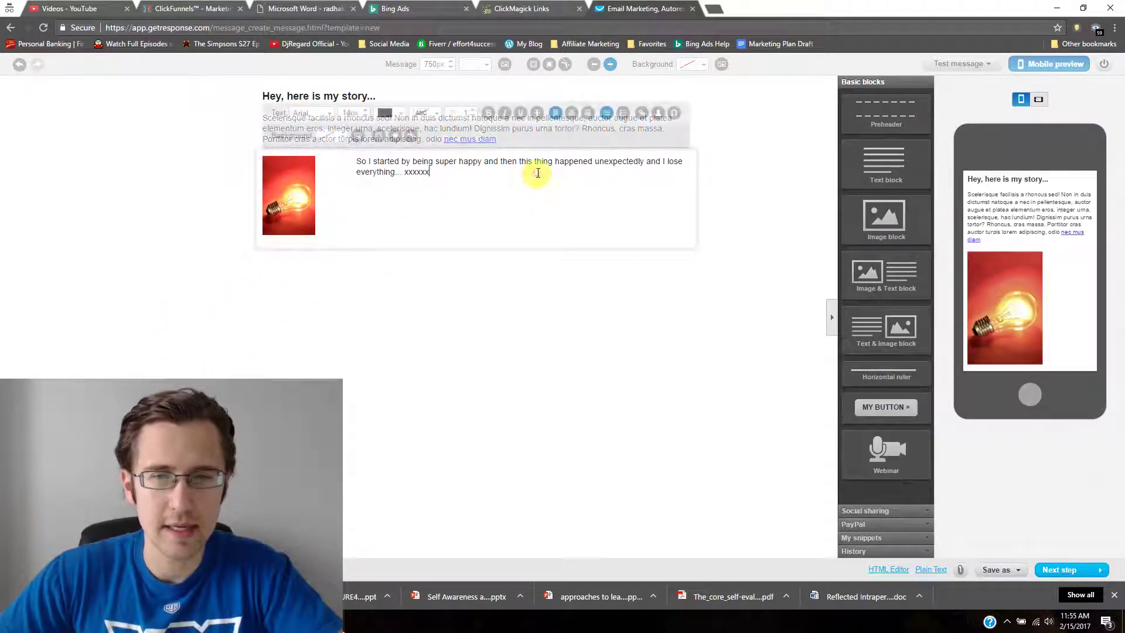
{"action": "left_click", "coordinate": [319, 196]}
{"action": "left_click_drag", "start_coordinate": [354, 197], "coordinate": [326, 199]}
{"action": "left_click_drag", "start_coordinate": [298, 243], "coordinate": [295, 215]}
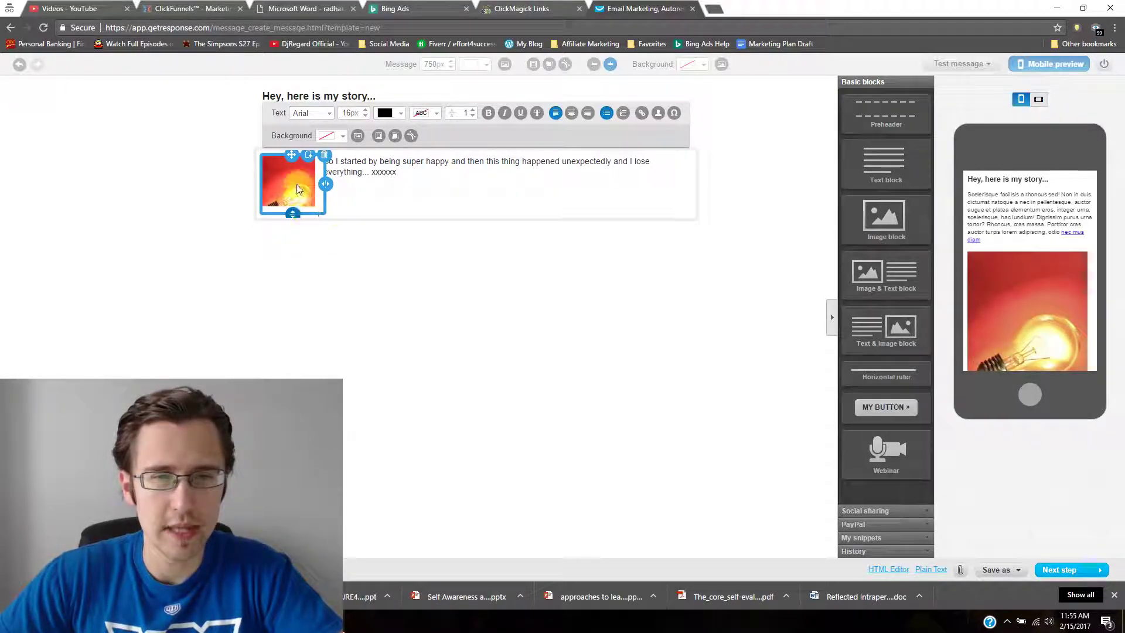
{"action": "left_click", "coordinate": [371, 312]}
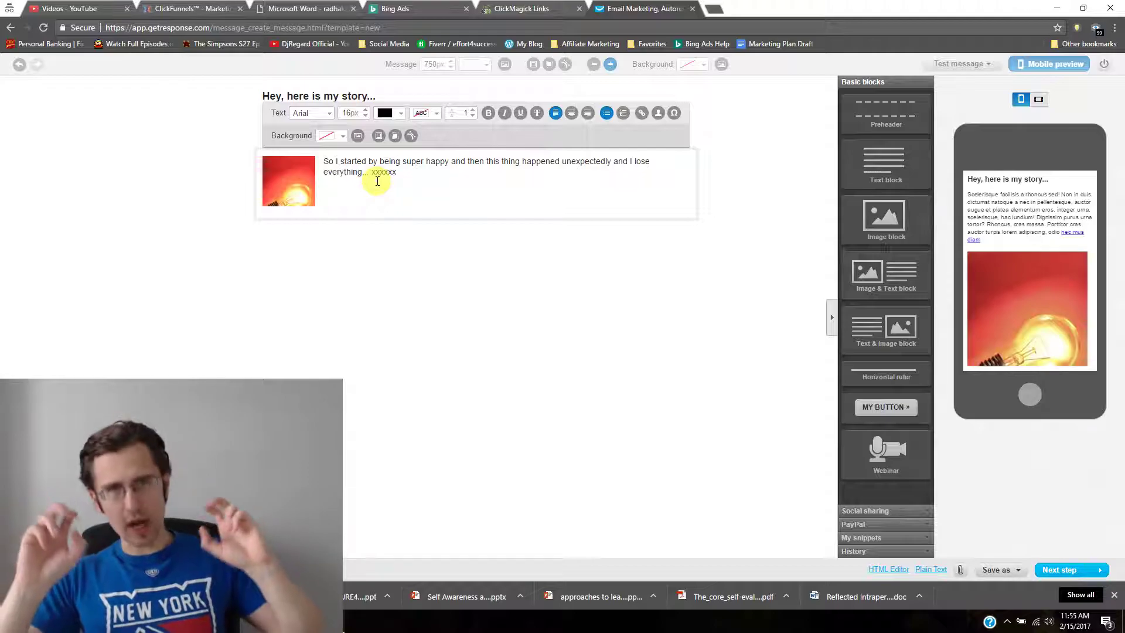
Set the line spacing of the story text beside the light-bulb picture to 7.
{"action": "triple_click", "coordinate": [413, 171]}
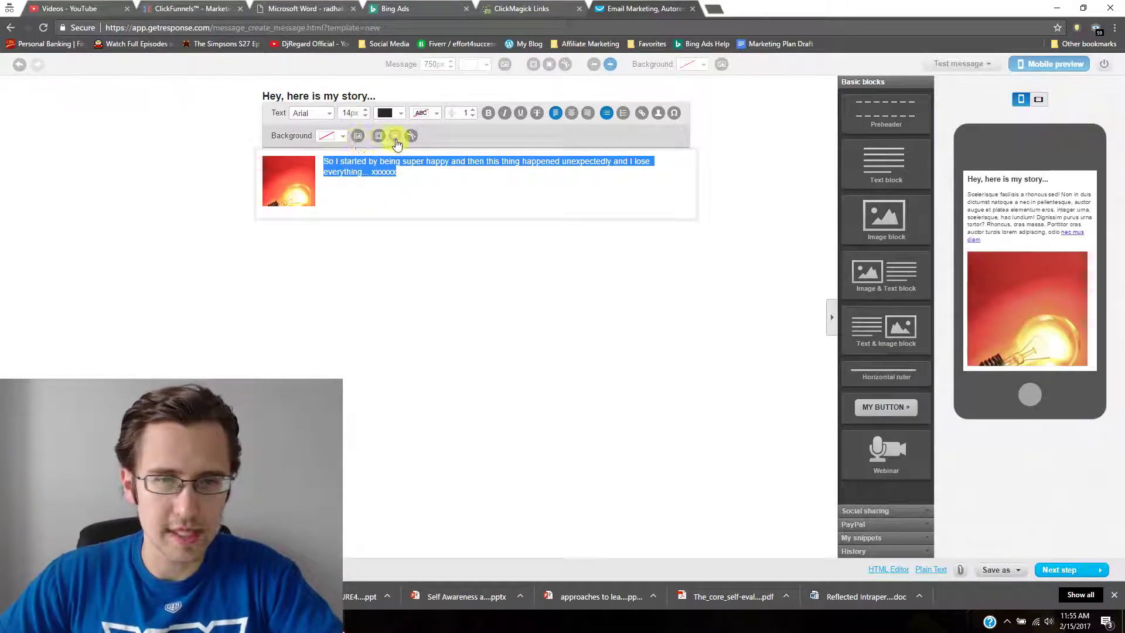
{"action": "left_click", "coordinate": [379, 136]}
{"action": "left_click", "coordinate": [416, 151]}
{"action": "left_click", "coordinate": [418, 157]}
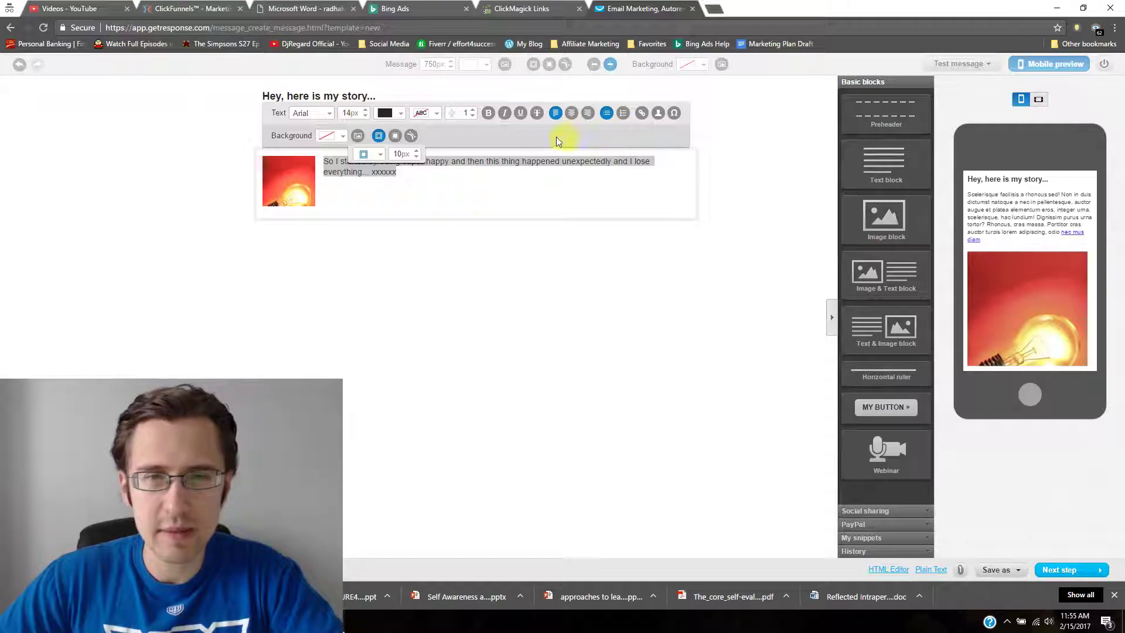
{"action": "left_click", "coordinate": [472, 110]}
{"action": "left_click", "coordinate": [472, 110]}
{"action": "left_click", "coordinate": [472, 110]}
Set the top padding of the Image & Text block to 2 px.
{"action": "left_click", "coordinate": [378, 136]}
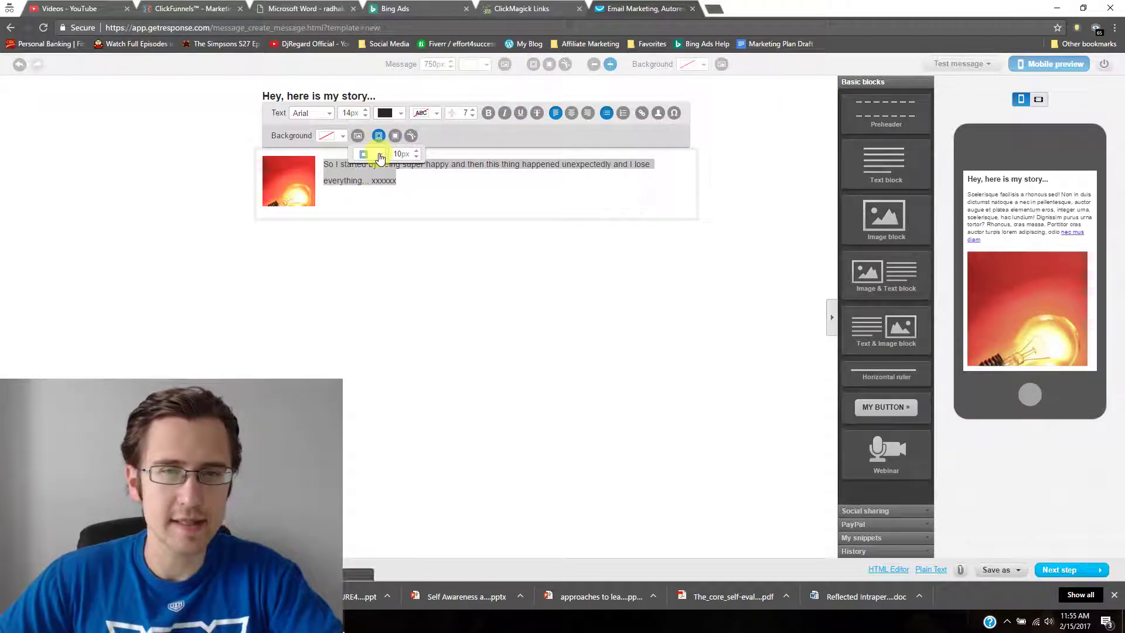
{"action": "left_click", "coordinate": [380, 157]}
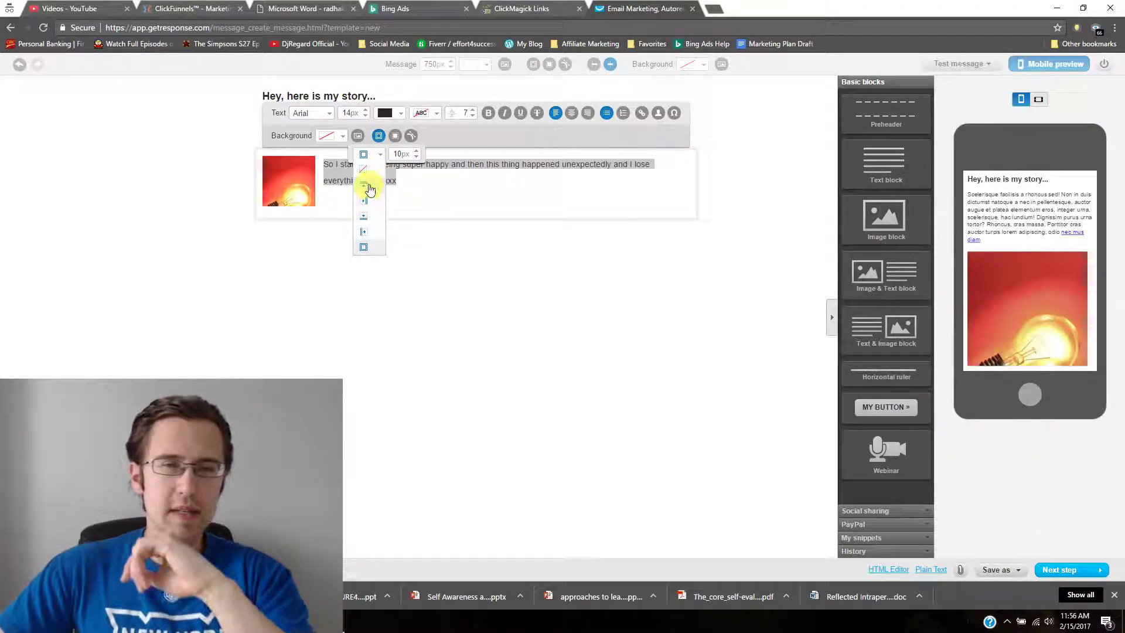
{"action": "left_click", "coordinate": [366, 186]}
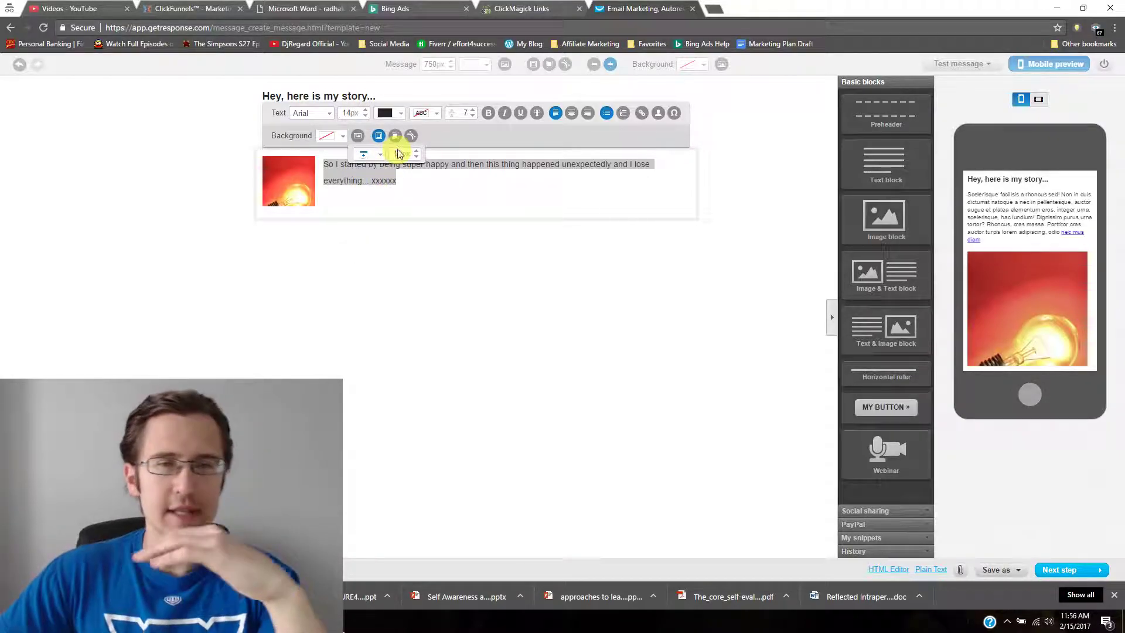
{"action": "left_click", "coordinate": [416, 157]}
{"action": "left_click", "coordinate": [416, 156]}
{"action": "left_click", "coordinate": [416, 157]}
{"action": "left_click", "coordinate": [416, 157]}
{"action": "left_click", "coordinate": [416, 156]}
{"action": "left_click", "coordinate": [416, 157]}
{"action": "left_click", "coordinate": [417, 156]}
{"action": "left_click", "coordinate": [416, 157]}
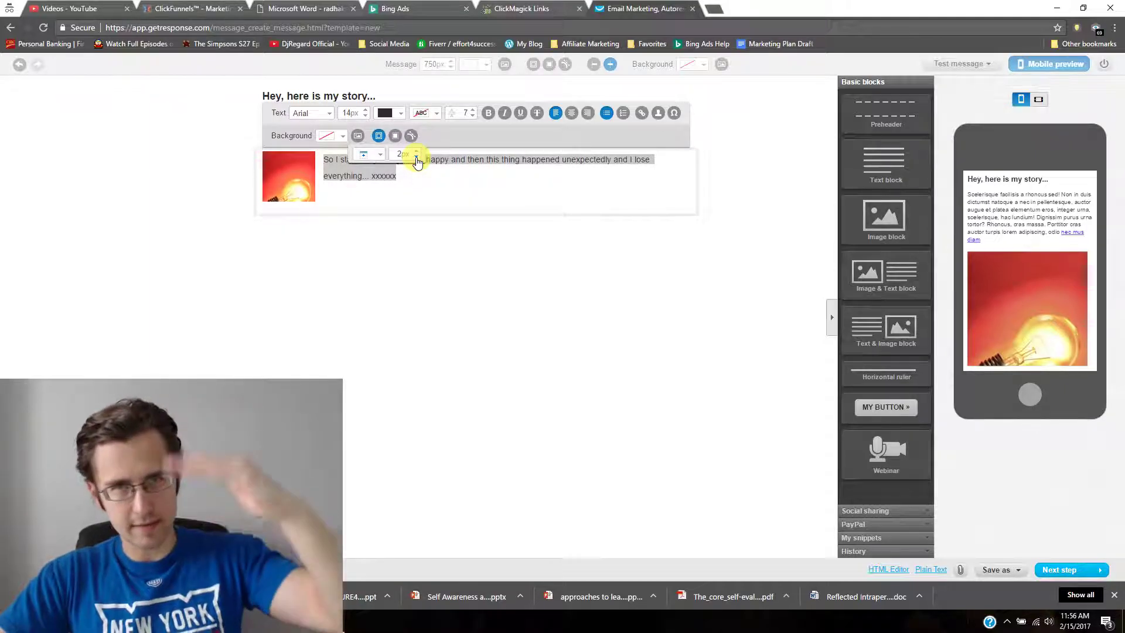
Set the bottom padding of the Image & Text block to 0 px.
{"action": "left_click", "coordinate": [379, 154]}
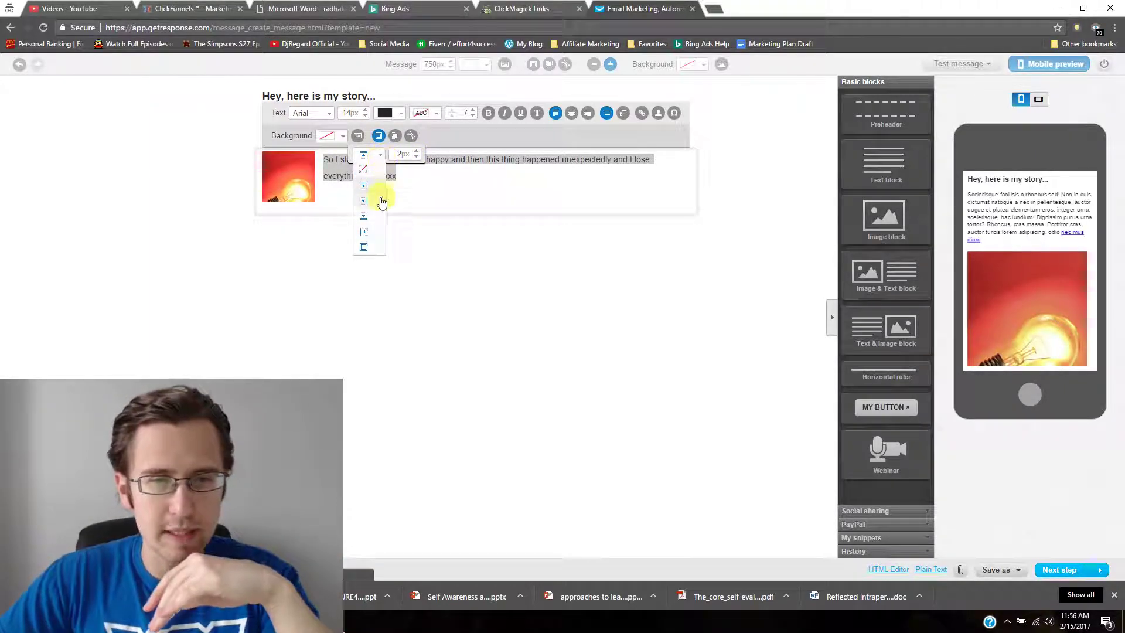
{"action": "left_click", "coordinate": [370, 218]}
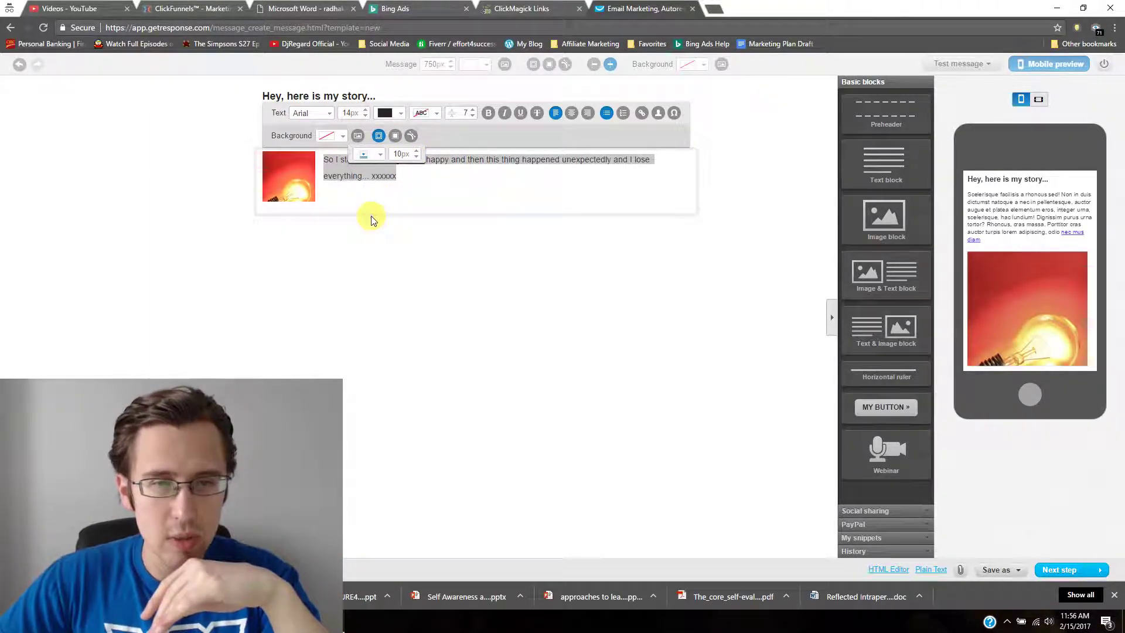
{"action": "left_click", "coordinate": [416, 157]}
{"action": "left_click", "coordinate": [417, 157]}
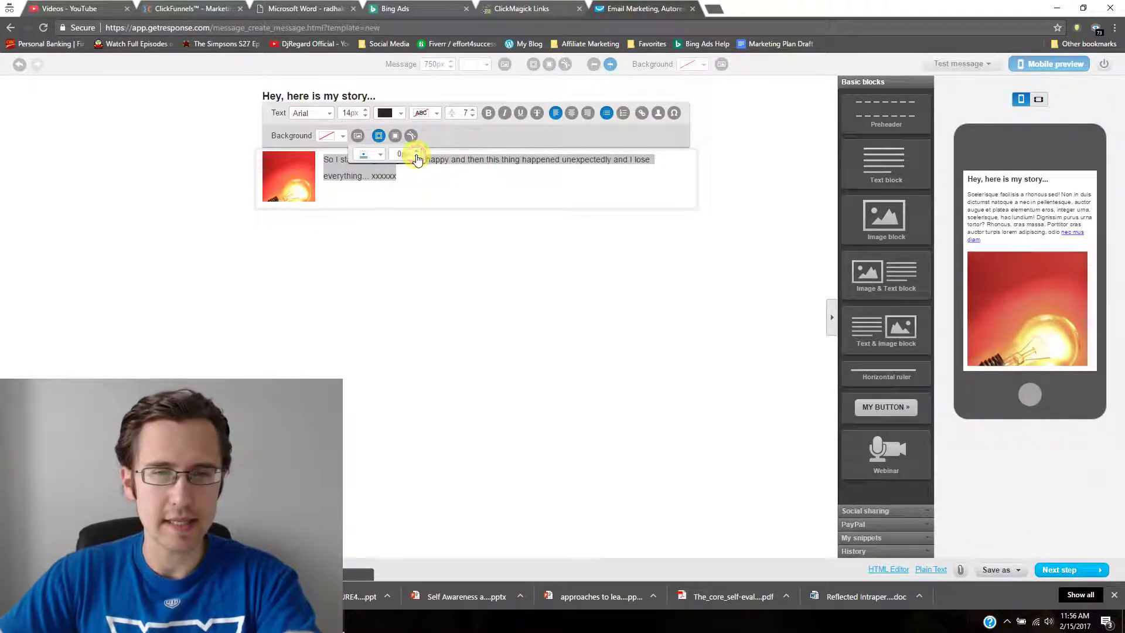
{"action": "left_click", "coordinate": [417, 157]}
{"action": "left_click", "coordinate": [417, 157]}
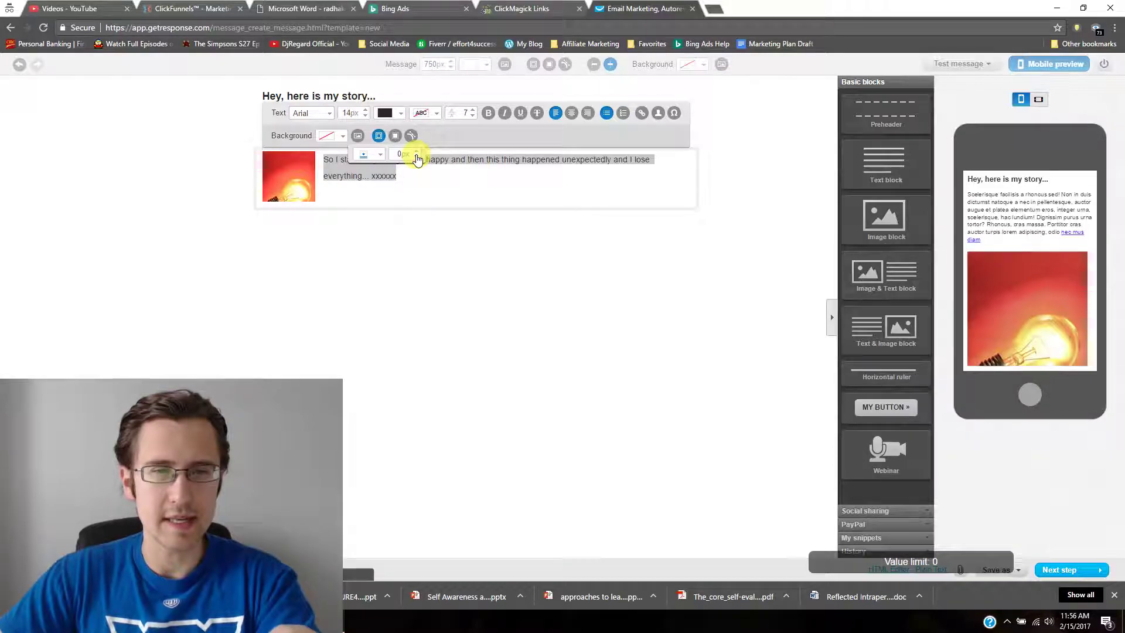
{"action": "left_click", "coordinate": [386, 311]}
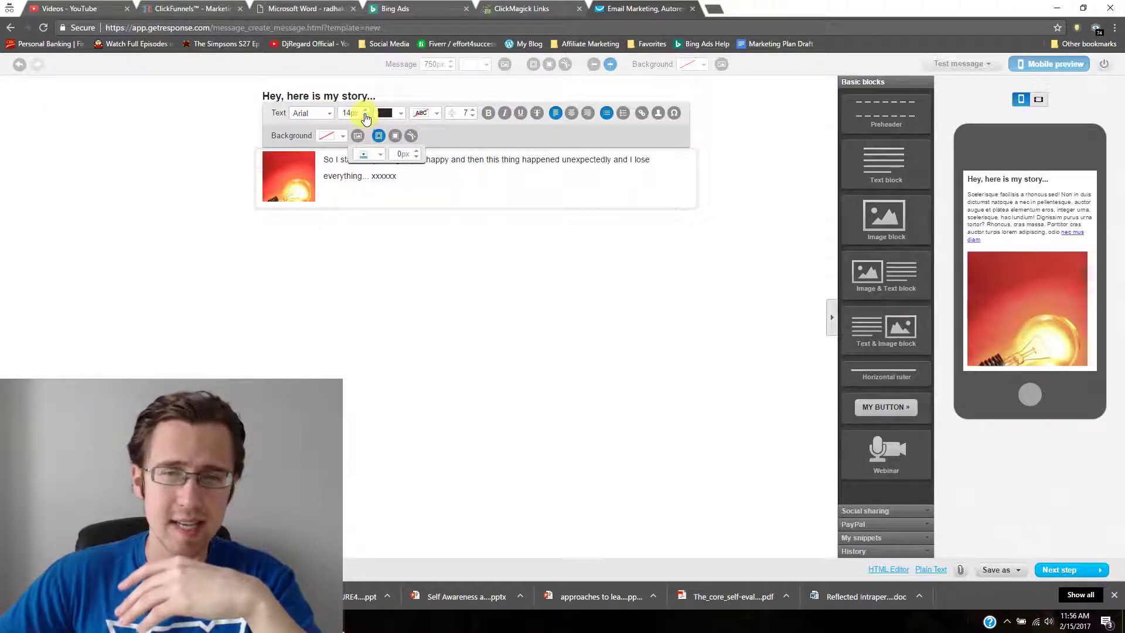
Fill the Image & Text block's background with light red and replace that colour with white (FFFFFF).
{"action": "left_click", "coordinate": [343, 137]}
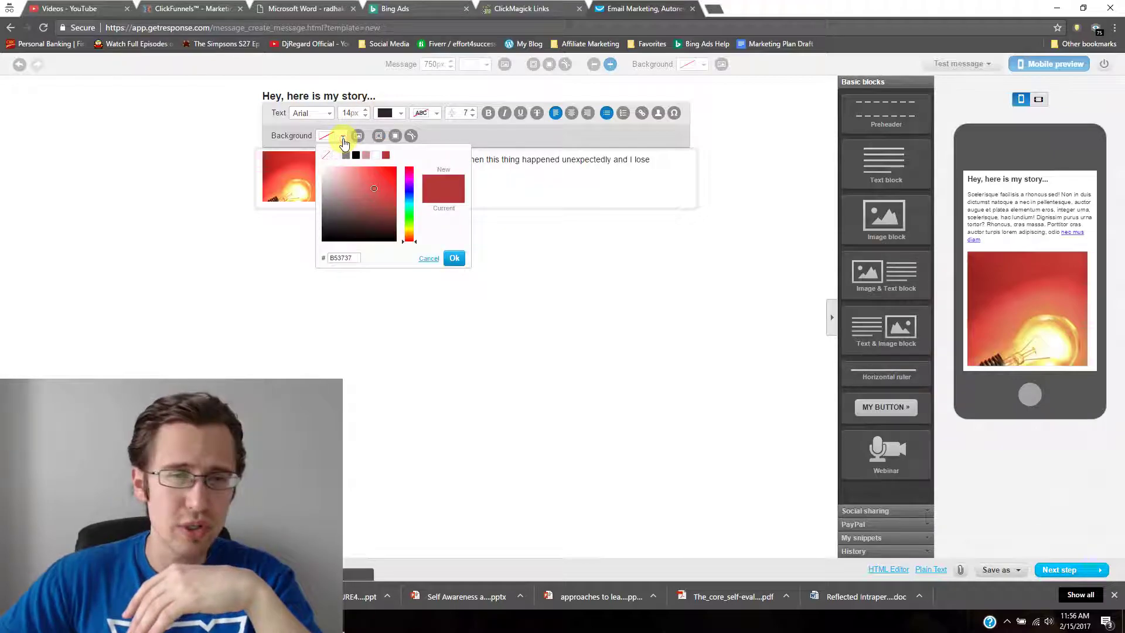
{"action": "left_click_drag", "start_coordinate": [363, 192], "coordinate": [361, 179]}
{"action": "left_click", "coordinate": [455, 258]}
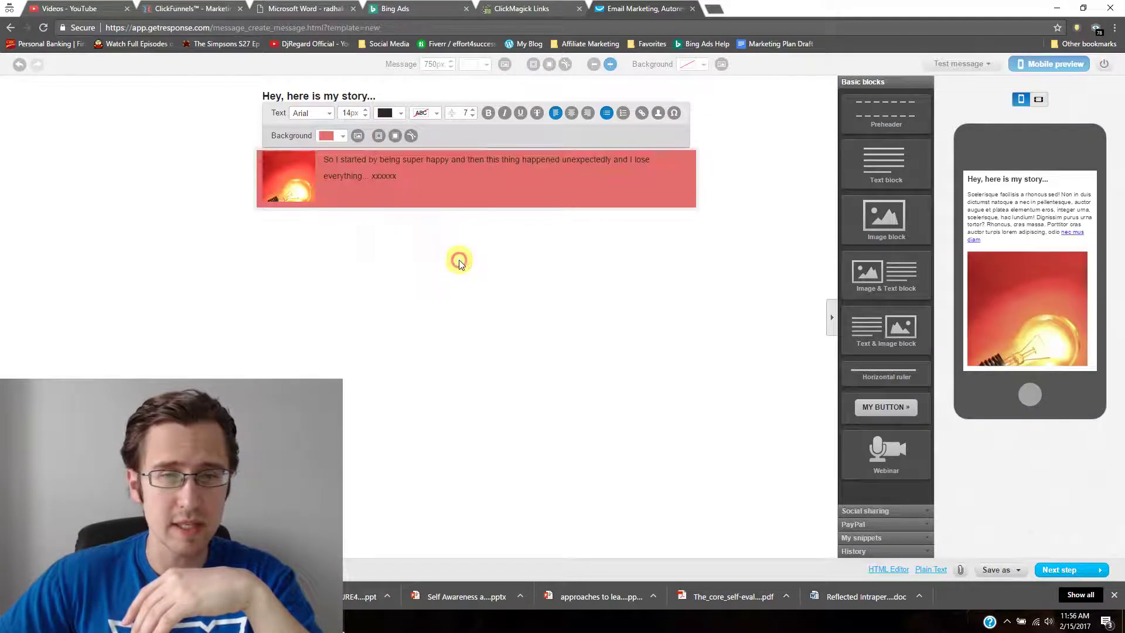
{"action": "left_click", "coordinate": [344, 137]}
{"action": "left_click", "coordinate": [327, 154]}
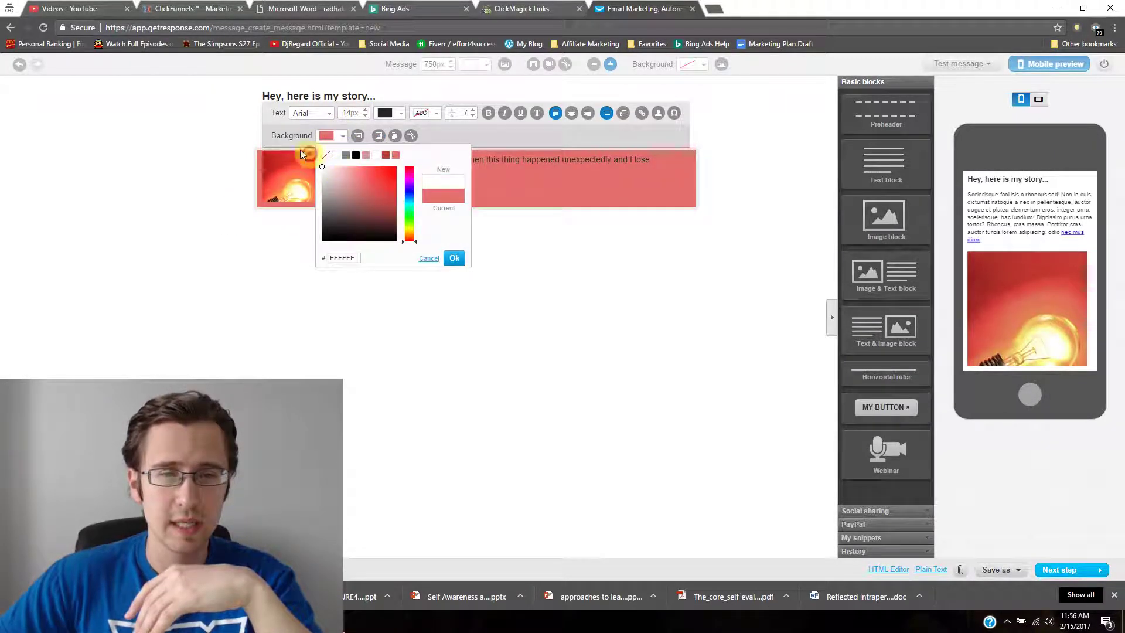
{"action": "left_click", "coordinate": [455, 259]}
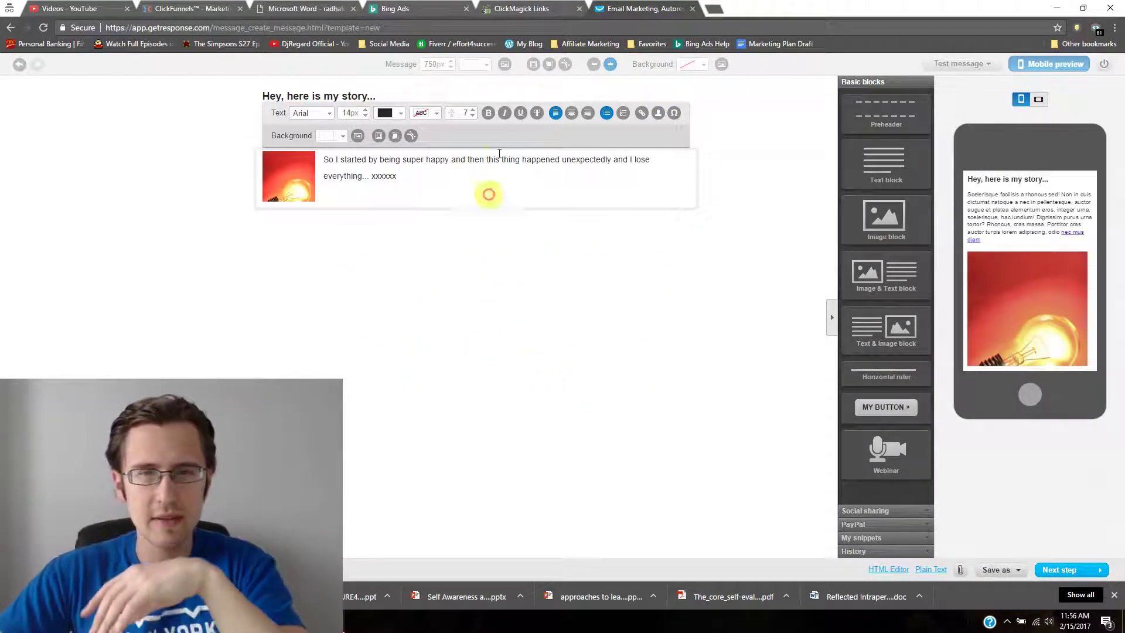
Replace the placeholder paragraph under "Hey, here is my story..." with "I started off like this, and then I tried this awesome product...".
{"action": "left_click", "coordinate": [422, 93]}
{"action": "key", "text": "ctrl+a"}
{"action": "left_click", "coordinate": [188, 327]}
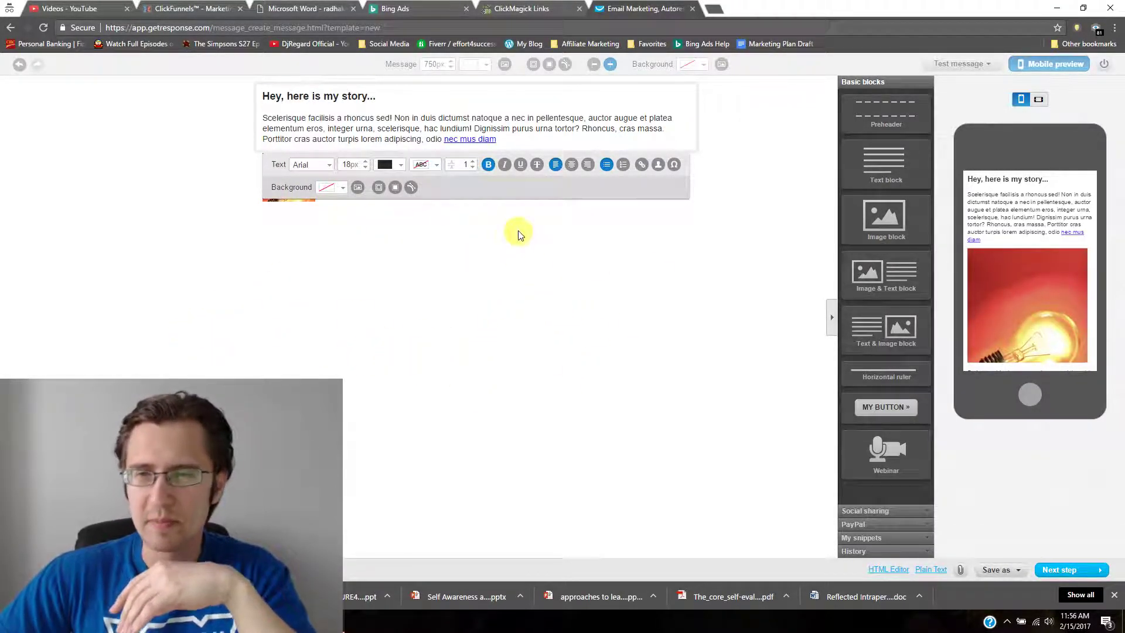
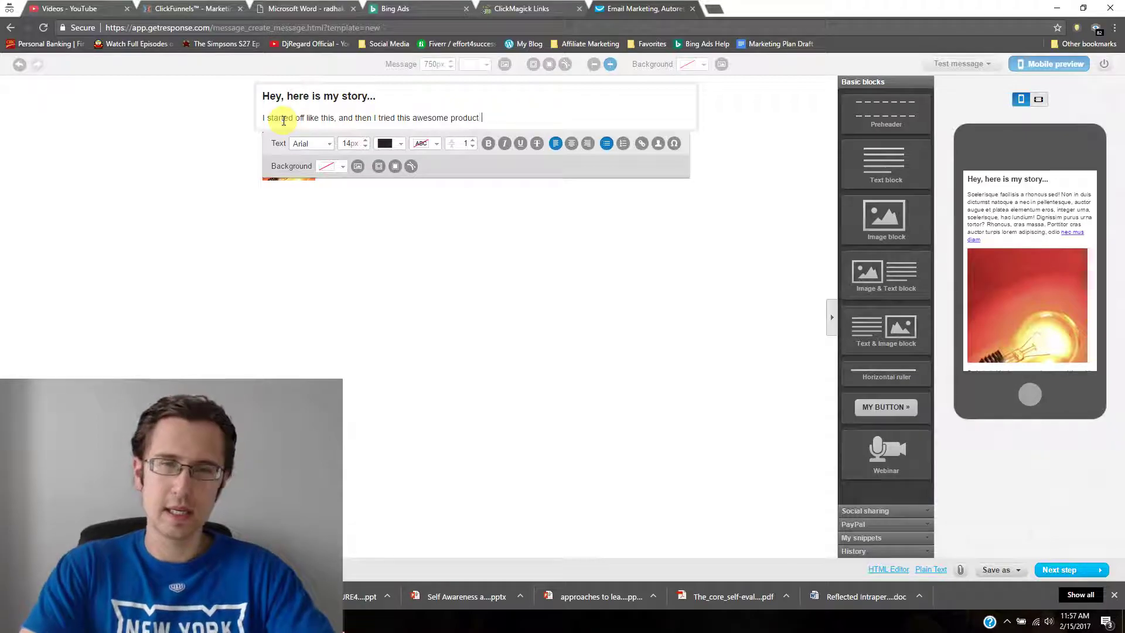
{"action": "type", "text": "..."}
{"action": "left_click", "coordinate": [364, 306]}
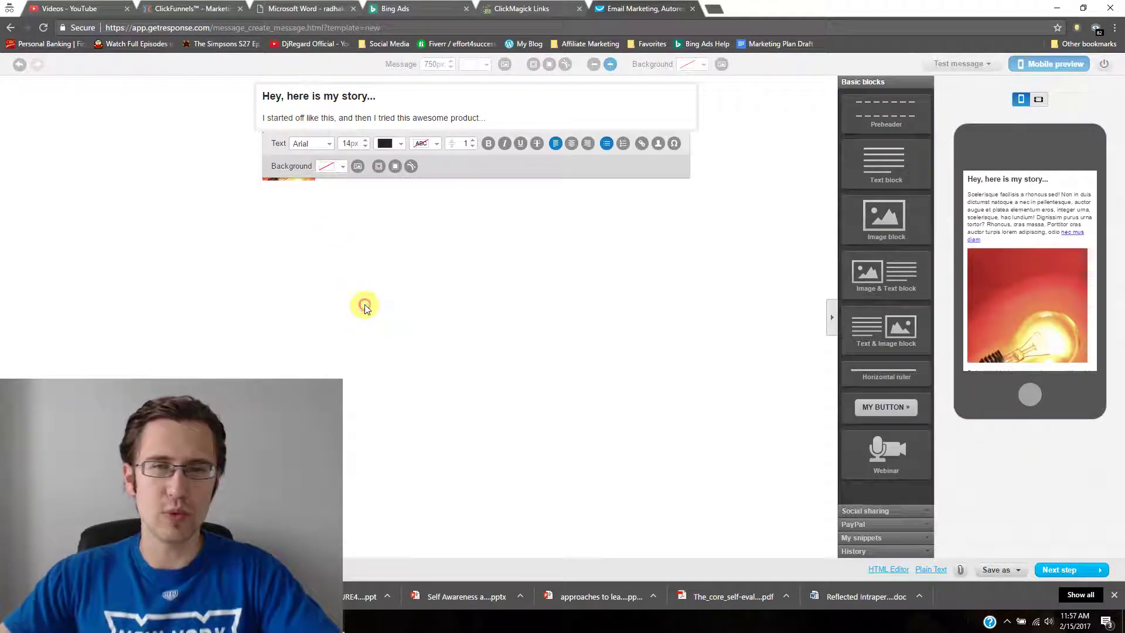
{"action": "left_click", "coordinate": [395, 110]}
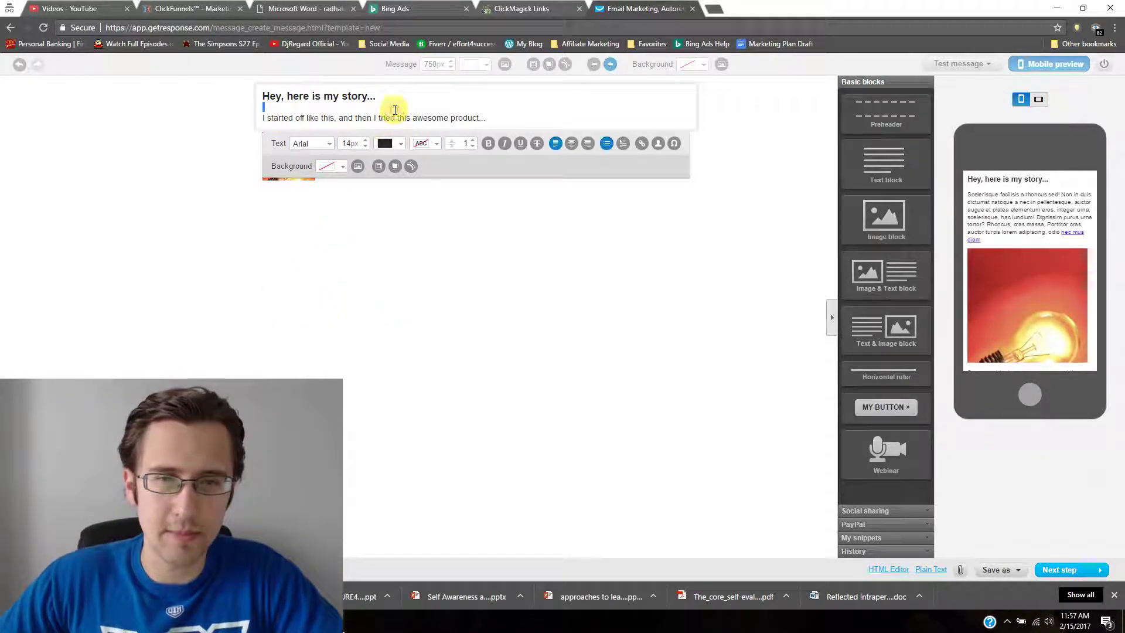
{"action": "key", "text": "ctrl+a"}
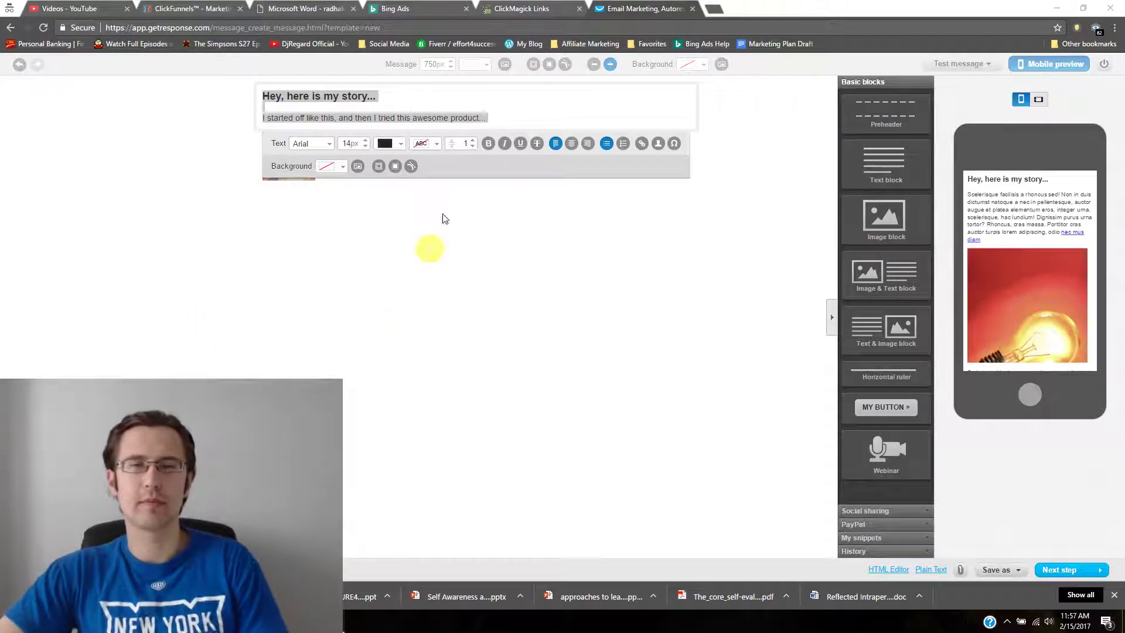
{"action": "left_click", "coordinate": [452, 117]}
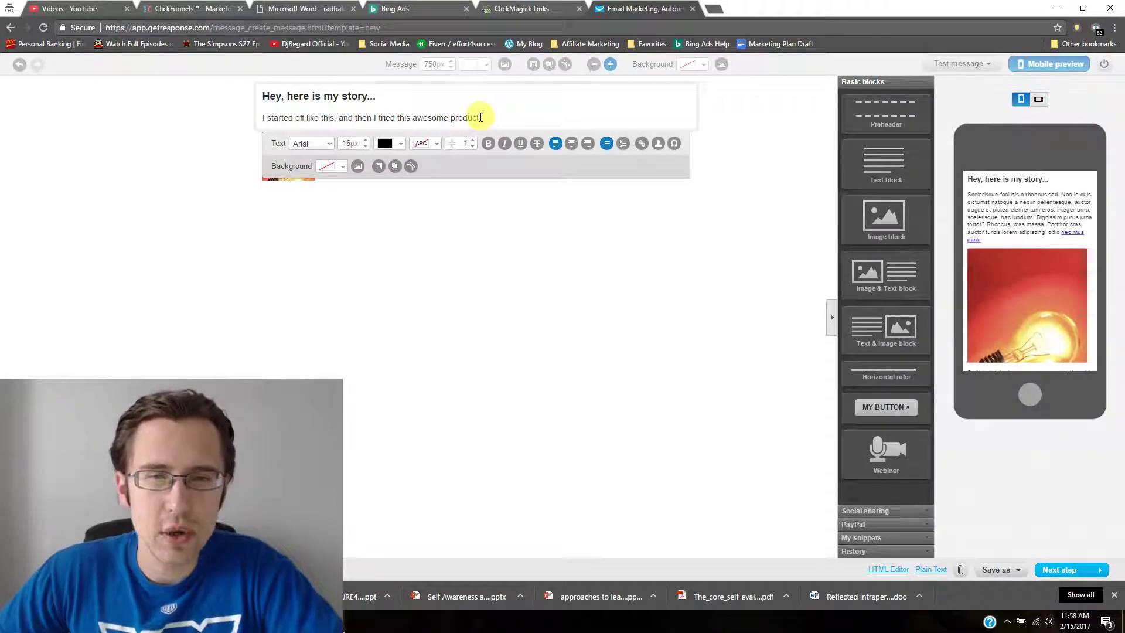
Select "awesome product" in the story text, switch to ClickMagick and open the details of the Diabetes main page link.
{"action": "left_click_drag", "start_coordinate": [479, 118], "coordinate": [414, 115]}
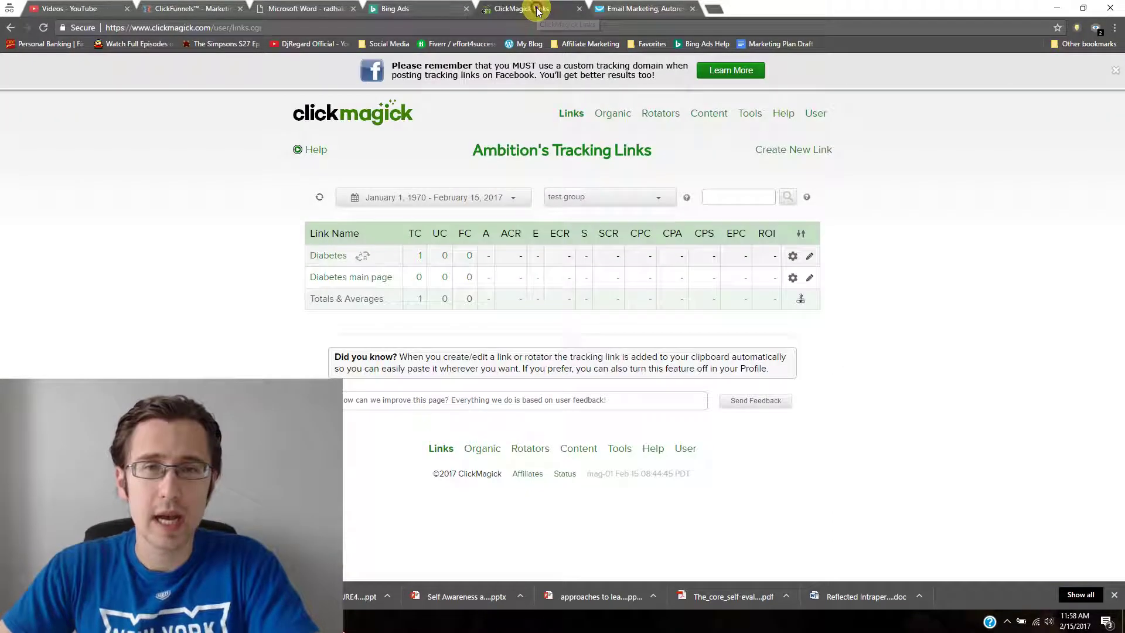
{"action": "left_click", "coordinate": [538, 11]}
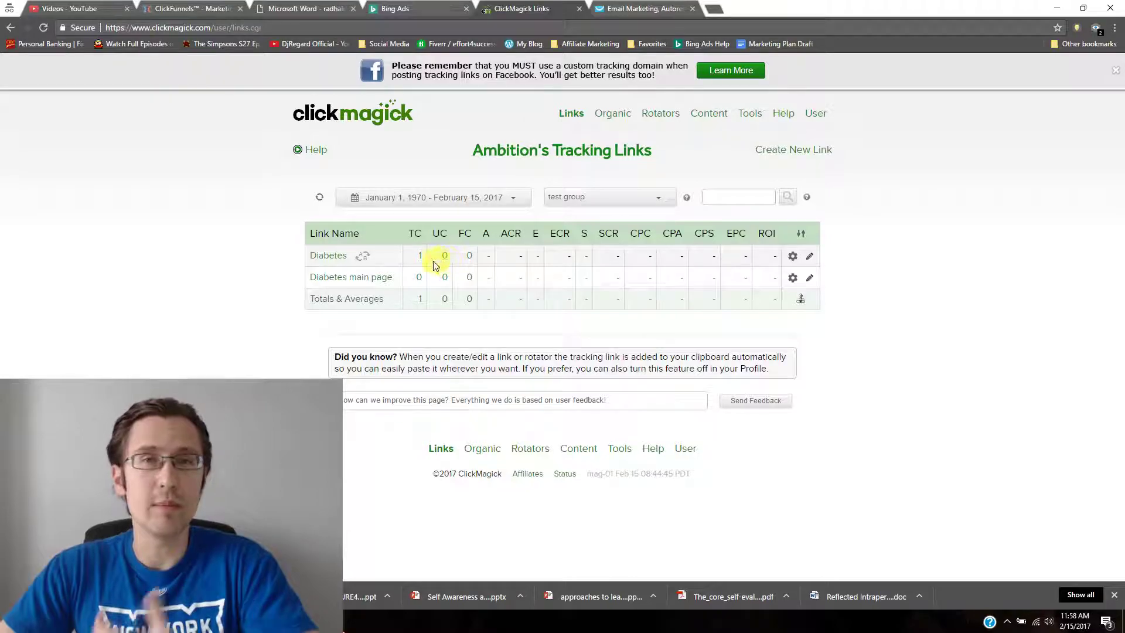
{"action": "left_click", "coordinate": [353, 280]}
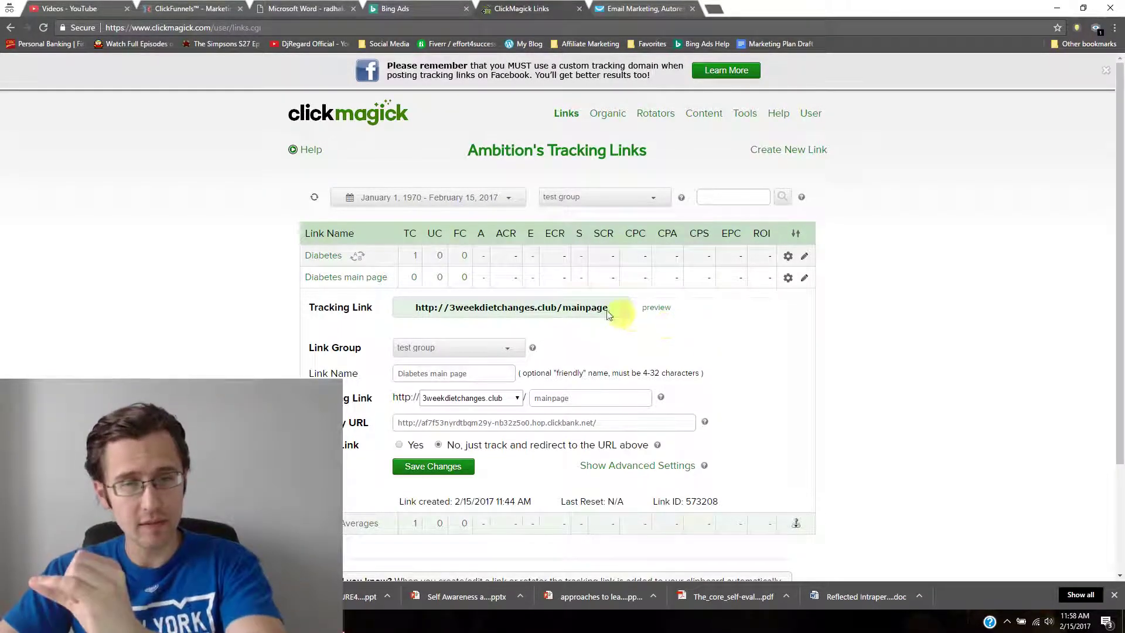
Review the Diabetes tracking link's details and preview the landing page behind the Diabetes main page link.
{"action": "left_click", "coordinate": [322, 256]}
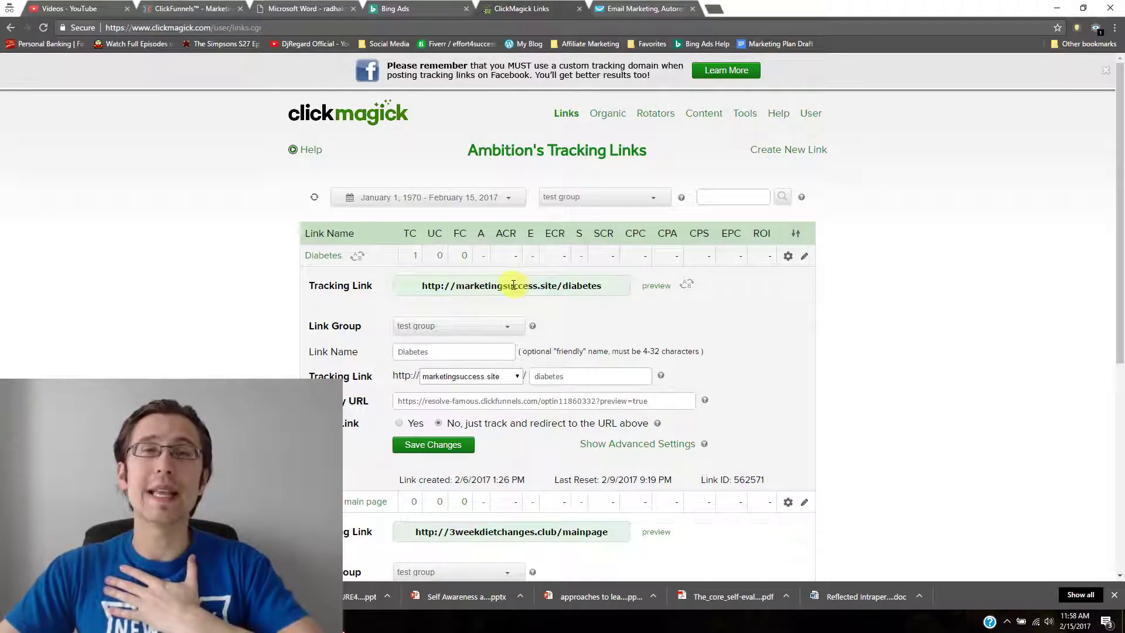
{"action": "left_click", "coordinate": [323, 258]}
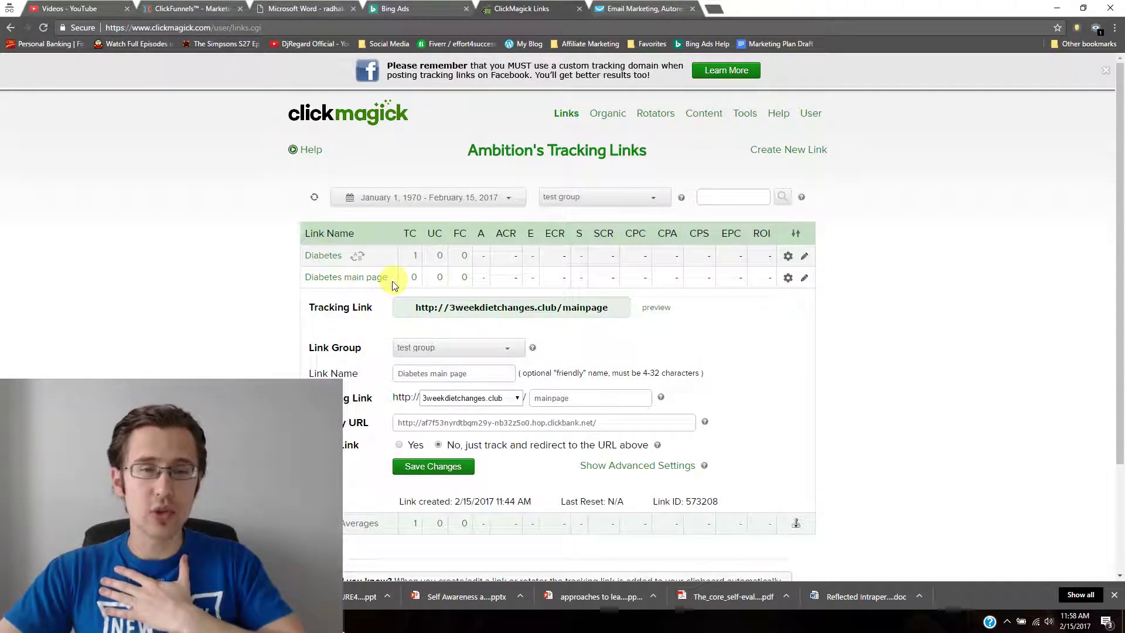
{"action": "left_click", "coordinate": [654, 308]}
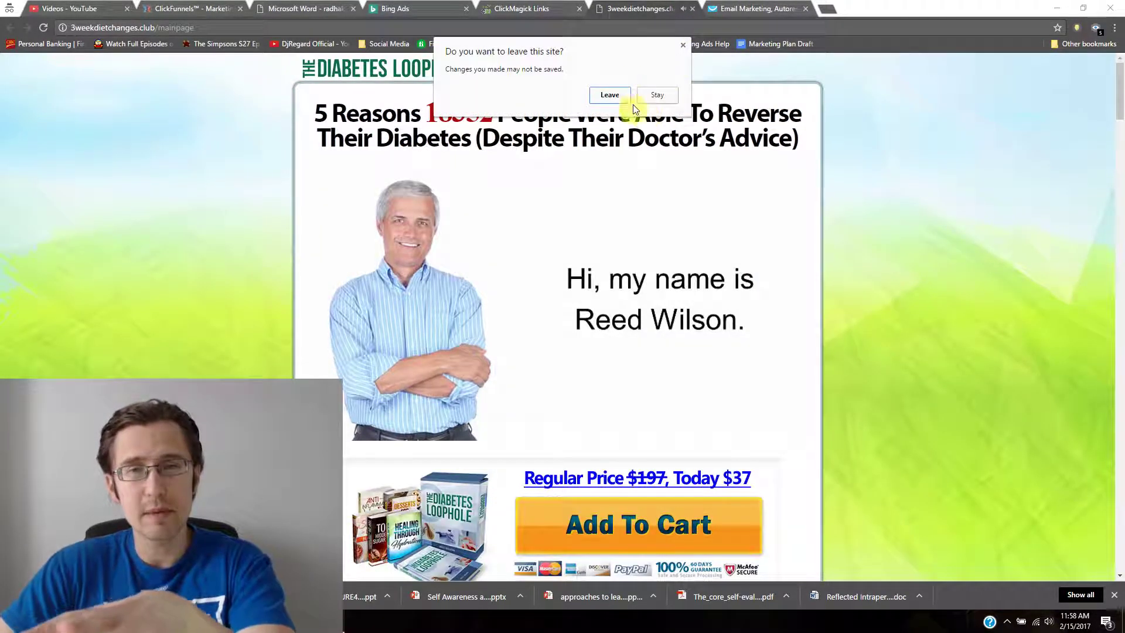
{"action": "left_click", "coordinate": [621, 94]}
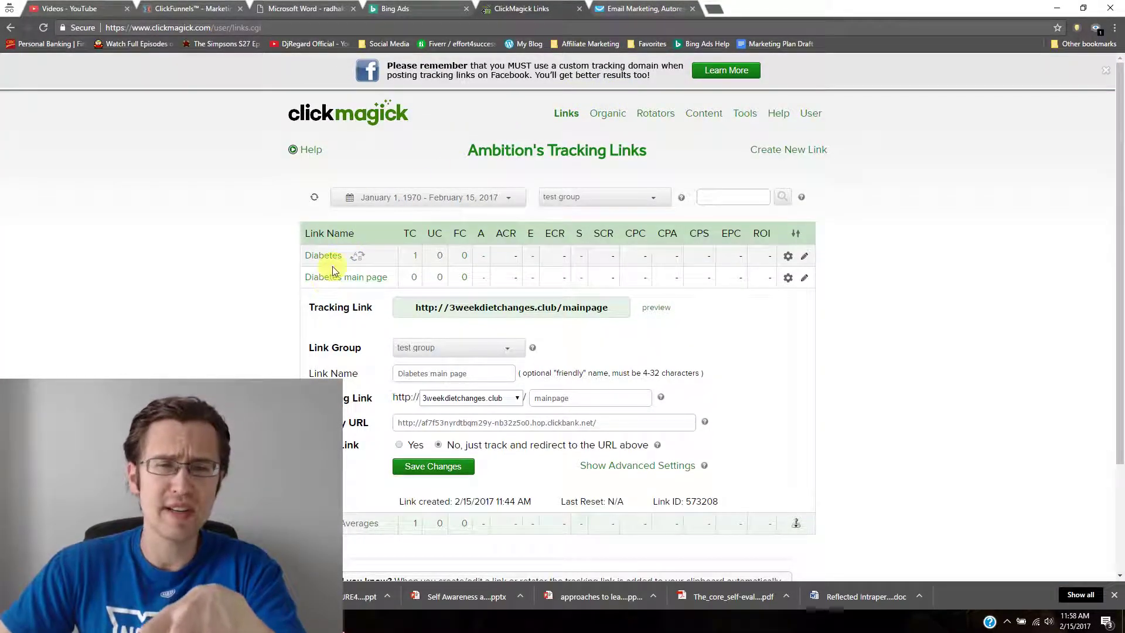
{"action": "left_click", "coordinate": [326, 256]}
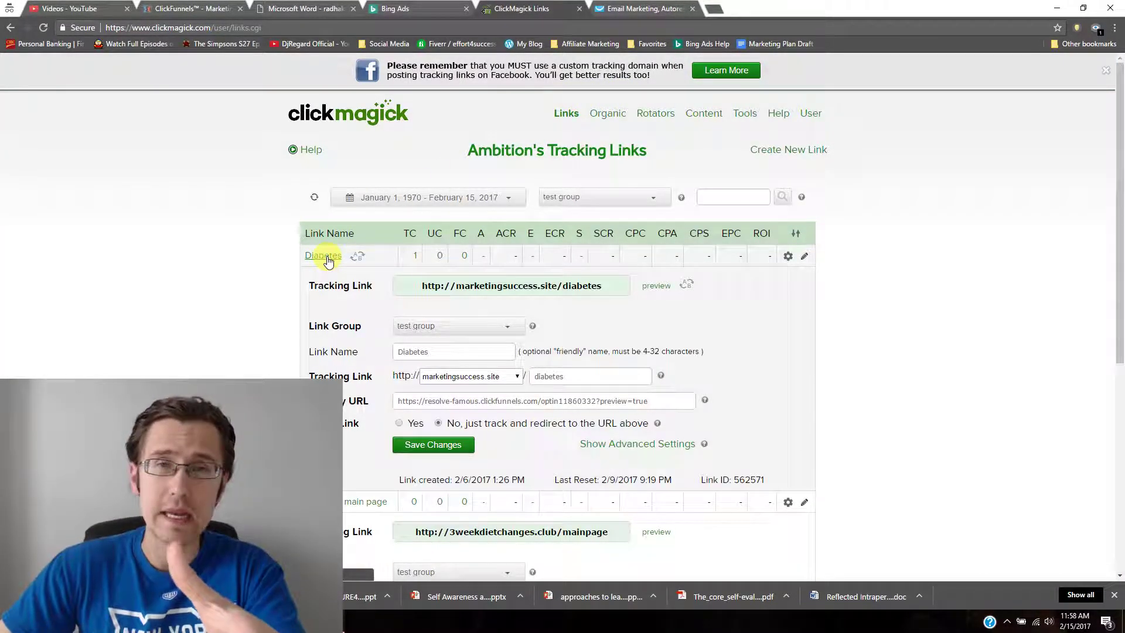
{"action": "left_click", "coordinate": [326, 257]}
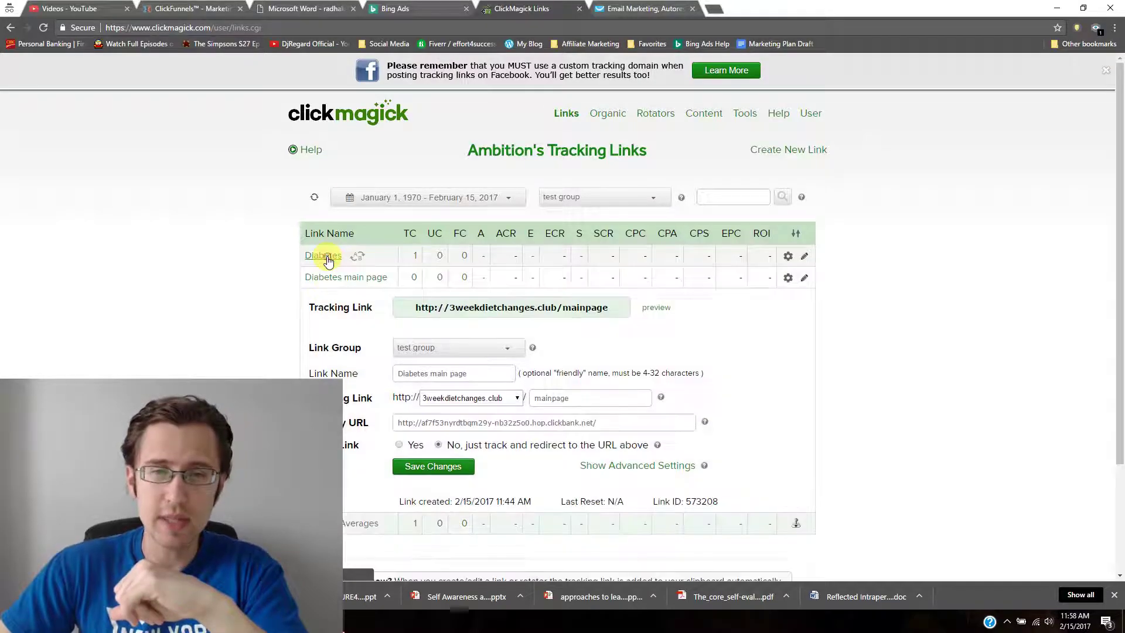
Copy the Diabetes main page tracking link and switch back to the GetResponse message editor.
{"action": "left_click", "coordinate": [492, 308]}
{"action": "key", "text": "ctrl+c"}
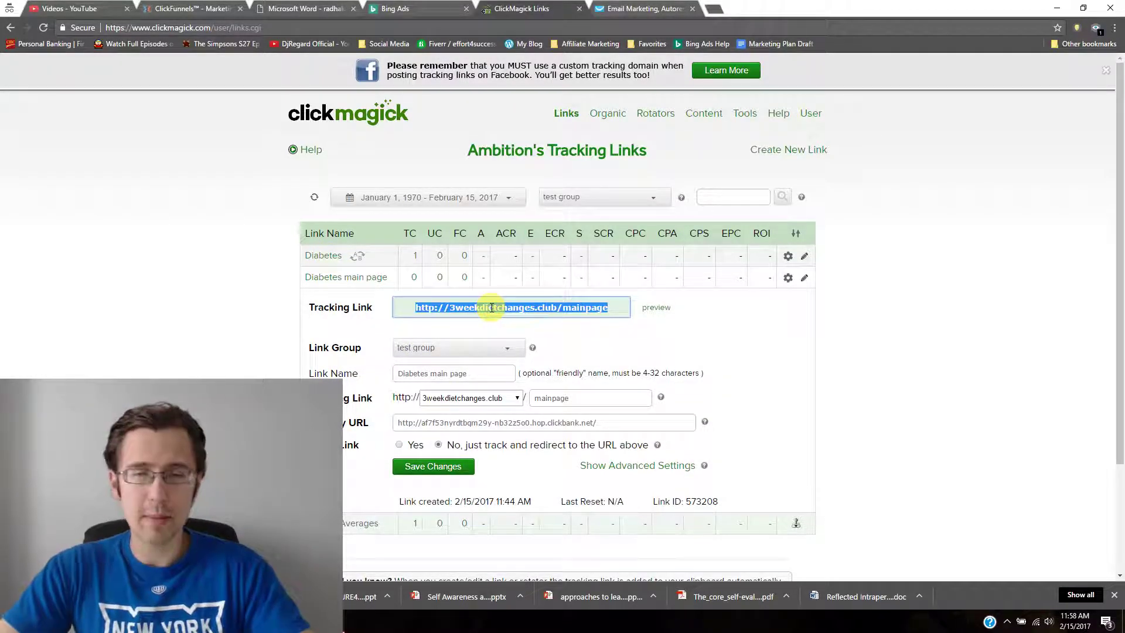
{"action": "left_click", "coordinate": [644, 8]}
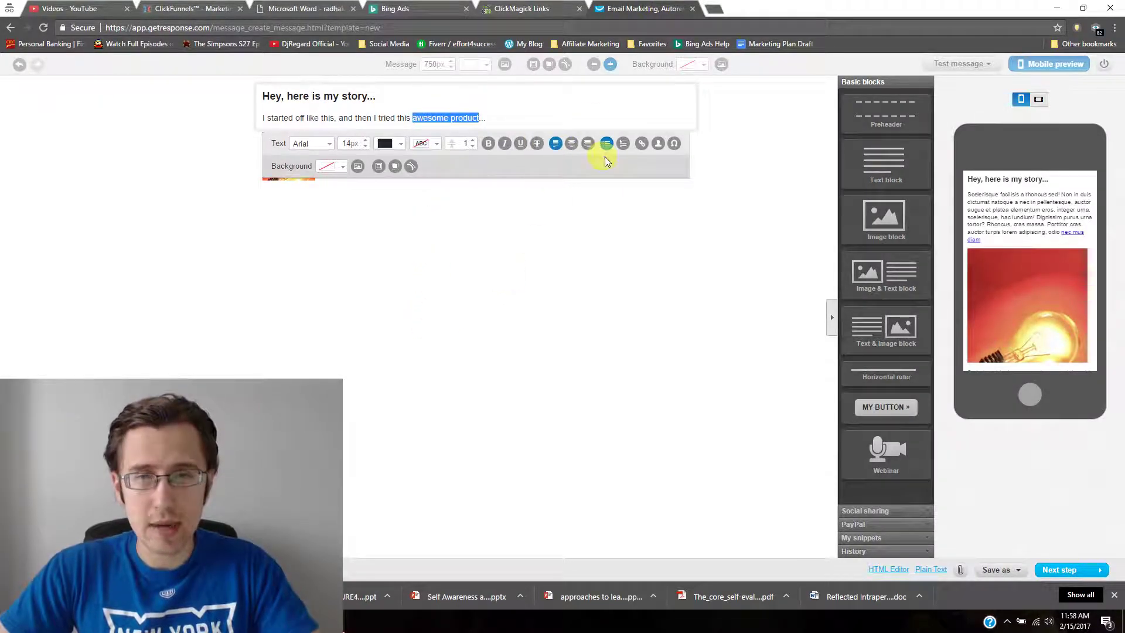
{"action": "left_click", "coordinate": [642, 147]}
{"action": "key", "text": "ctrl+v"}
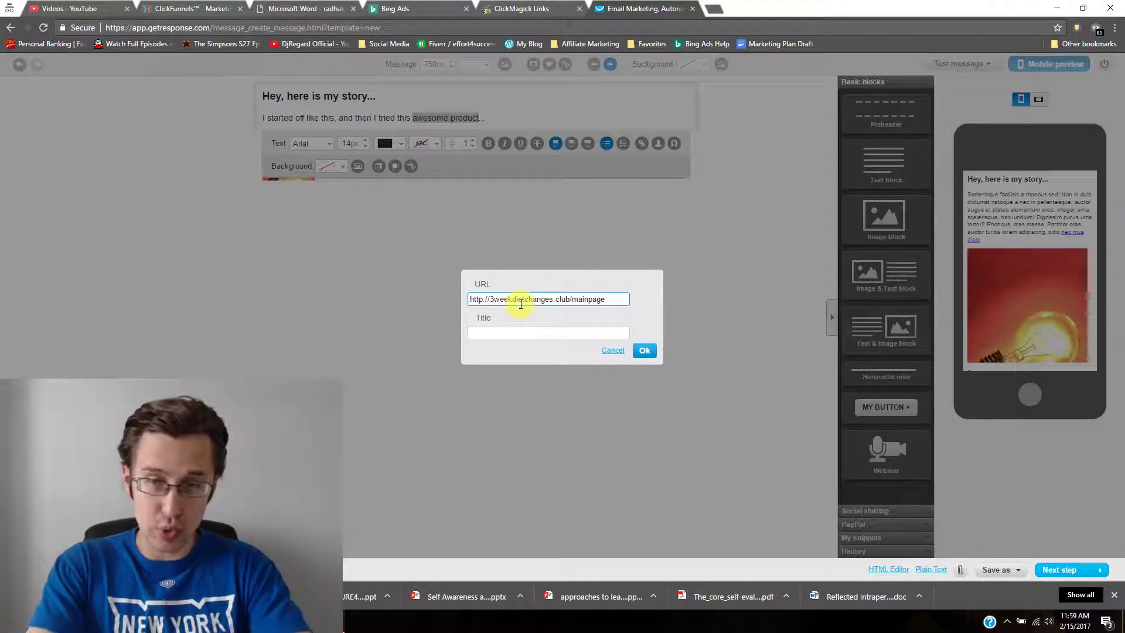
{"action": "type", "text": "/day3"}
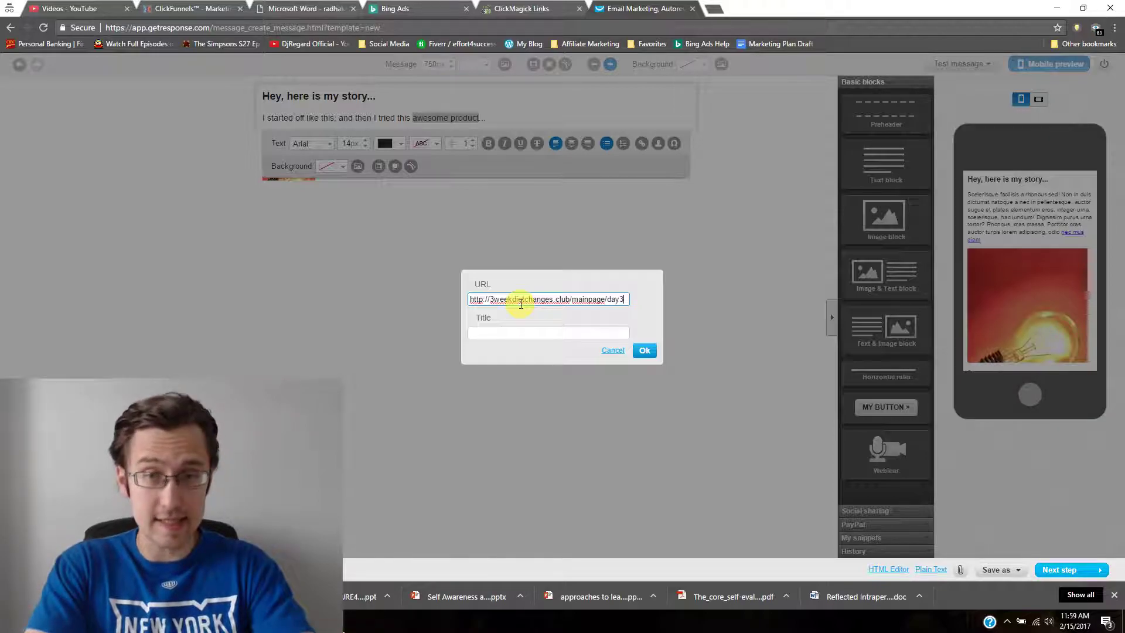
{"action": "type", "text": "link1"}
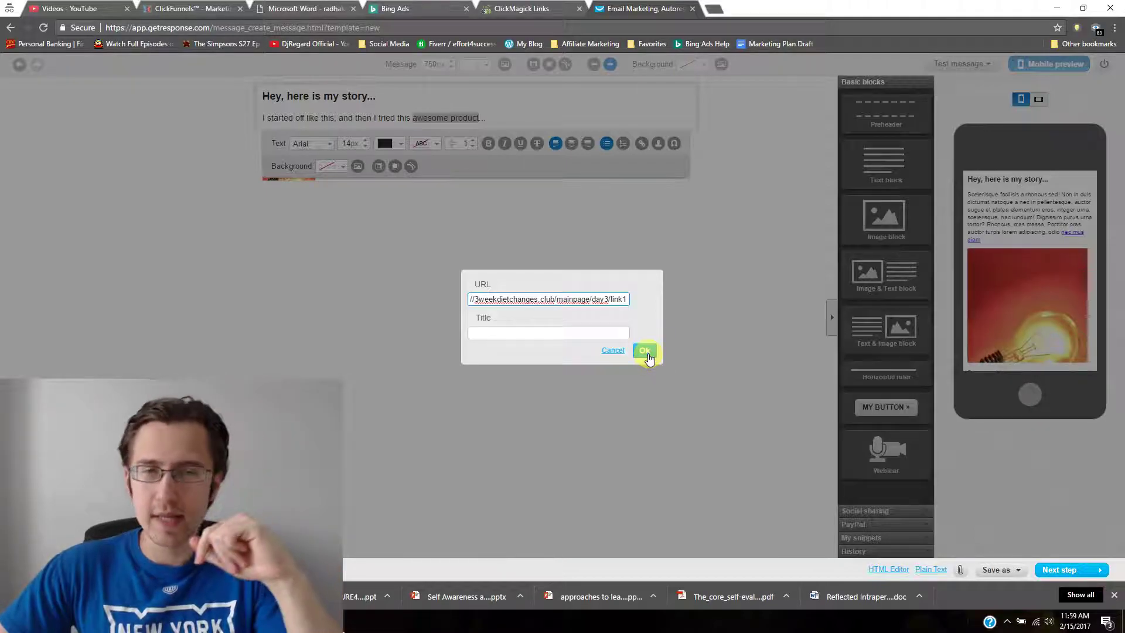
{"action": "left_click", "coordinate": [645, 352]}
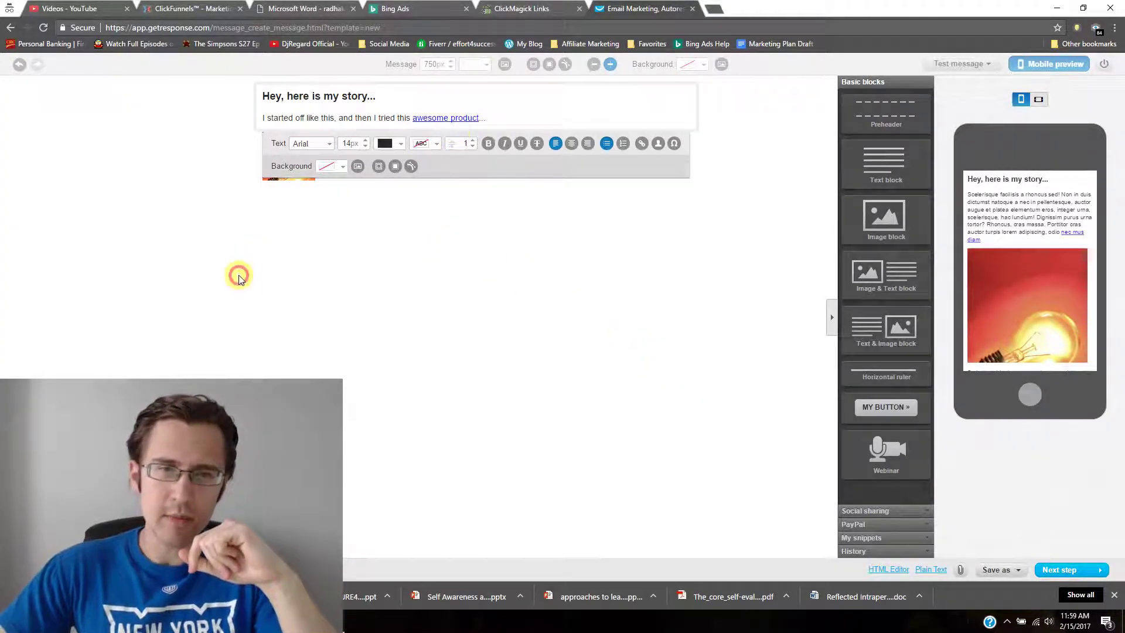
Reload the message editor page and add a Text block to the empty template.
{"action": "key", "text": "ctrl+a"}
{"action": "left_click", "coordinate": [43, 28]}
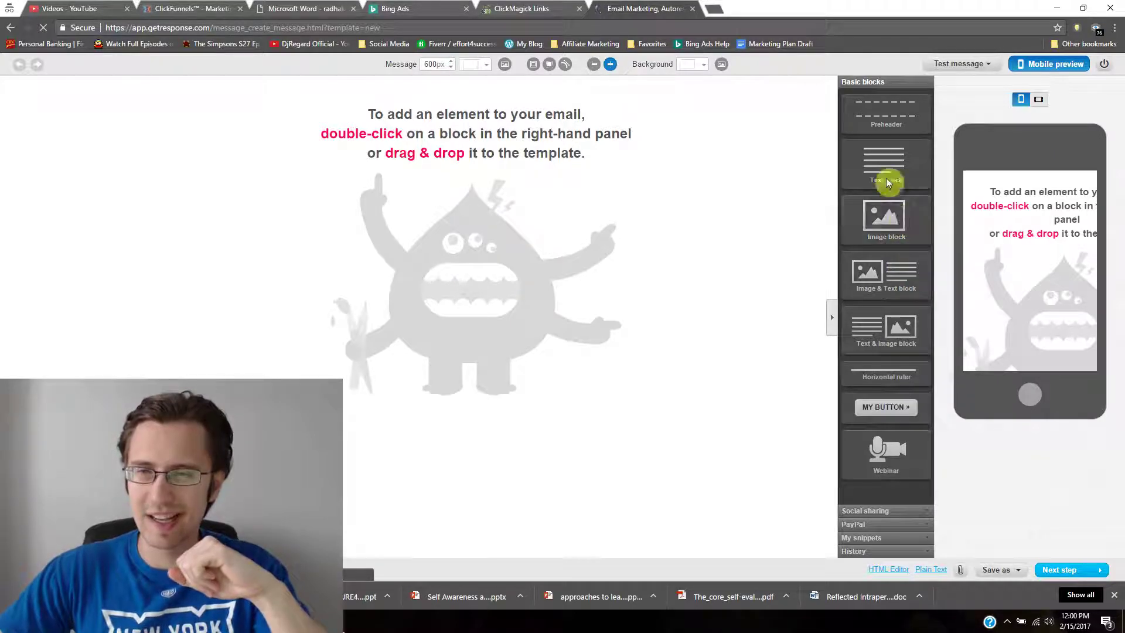
{"action": "left_click_drag", "start_coordinate": [897, 156], "coordinate": [522, 122]}
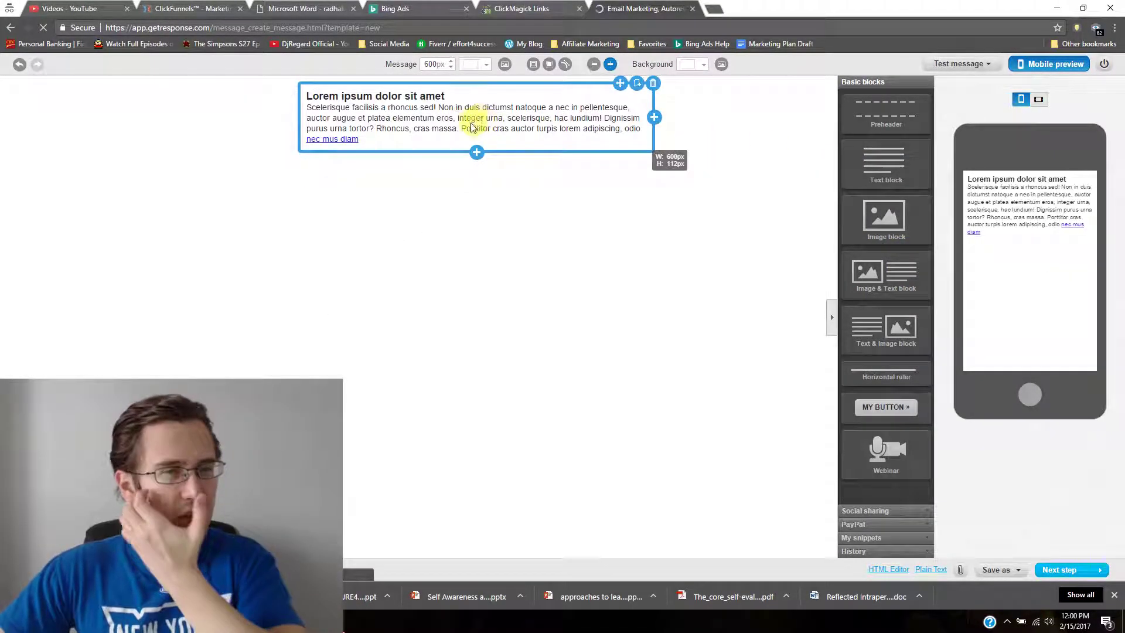
{"action": "left_click", "coordinate": [393, 117]}
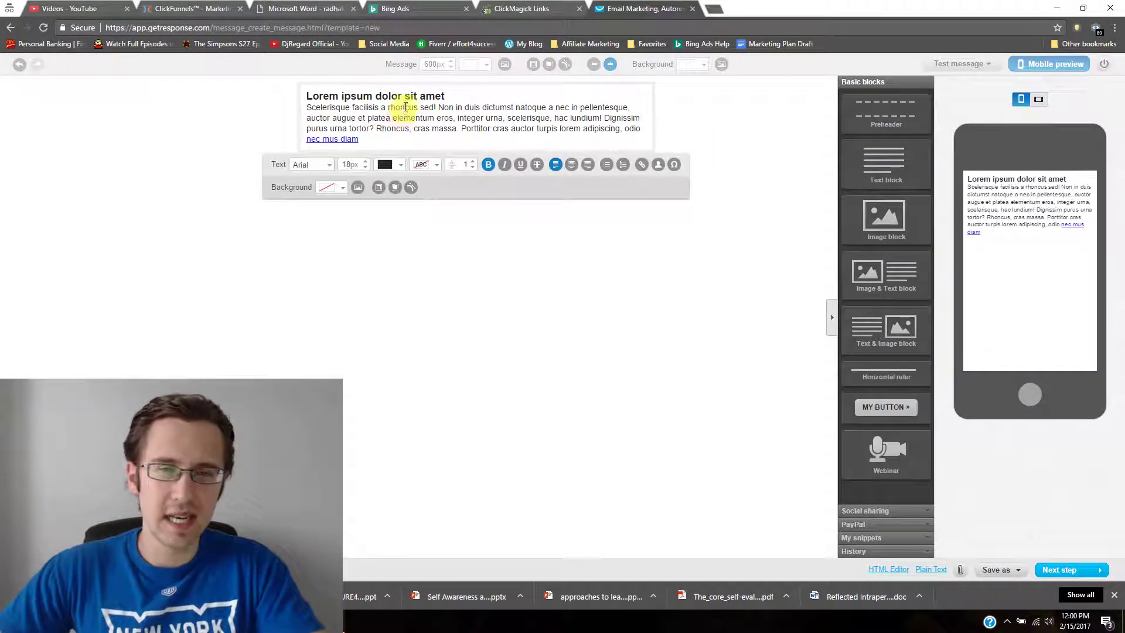
{"action": "double_click", "coordinate": [403, 108]}
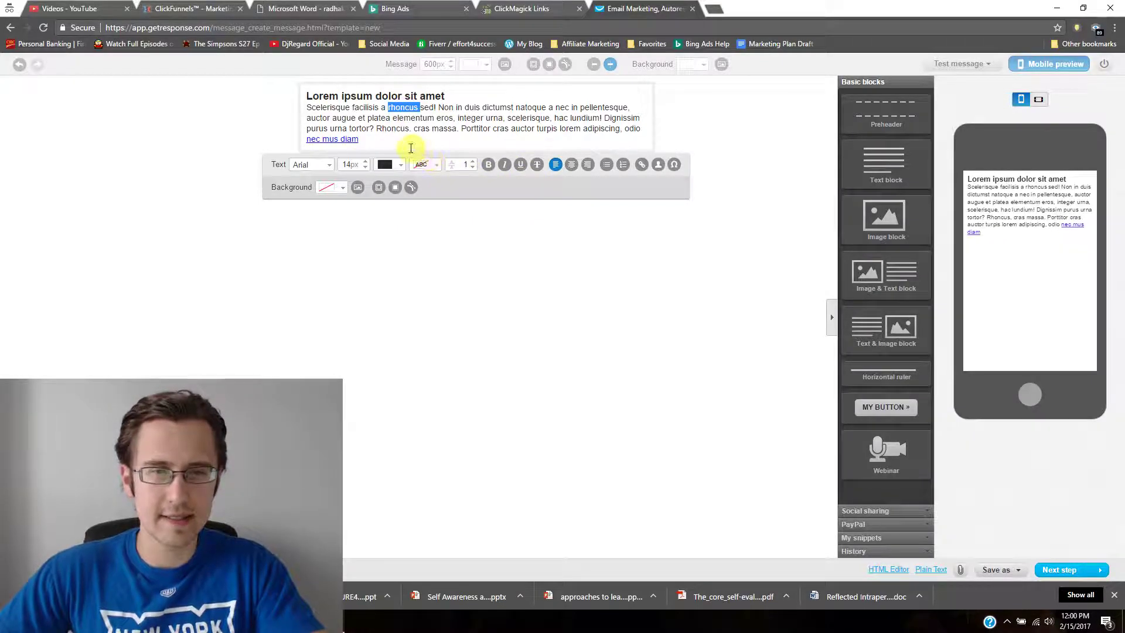
{"action": "left_click", "coordinate": [642, 164]}
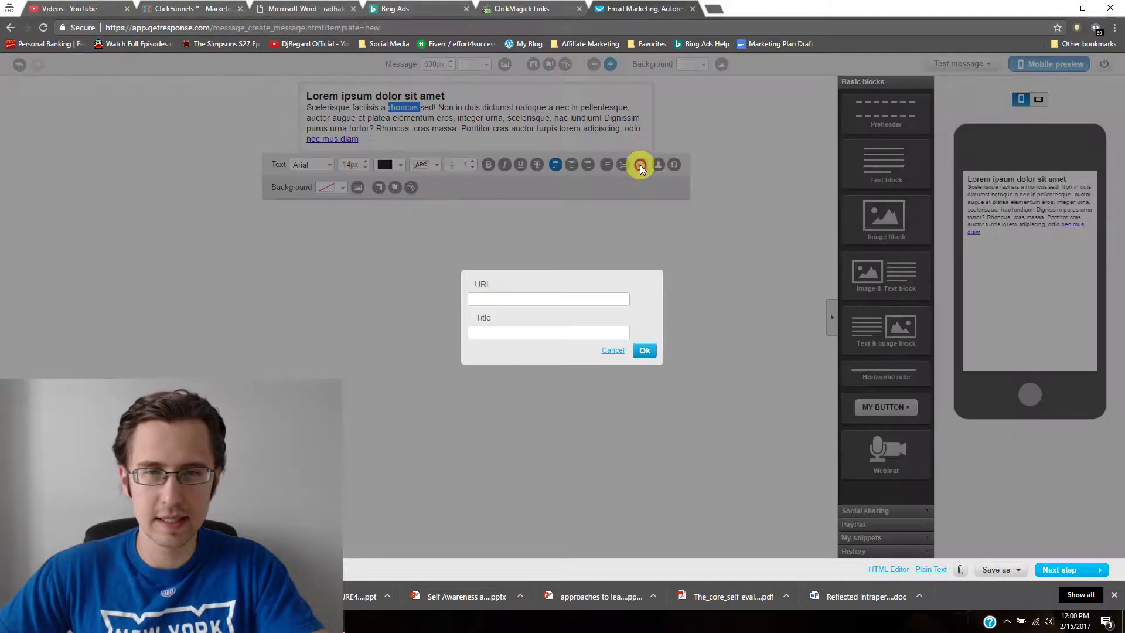
{"action": "left_click", "coordinate": [518, 301]}
{"action": "key", "text": "ctrl+v"}
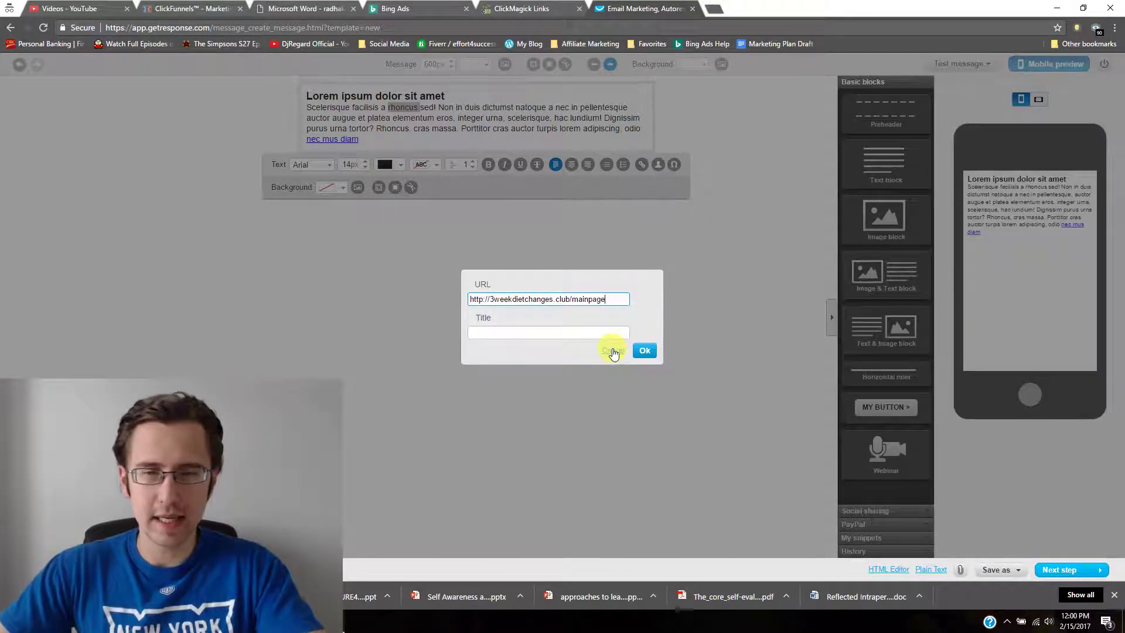
{"action": "left_click", "coordinate": [643, 350]}
Replace the placeholder paragraph with "I started off unhealthy, but then I tried this...".
{"action": "left_click_drag", "start_coordinate": [360, 137], "coordinate": [307, 107]}
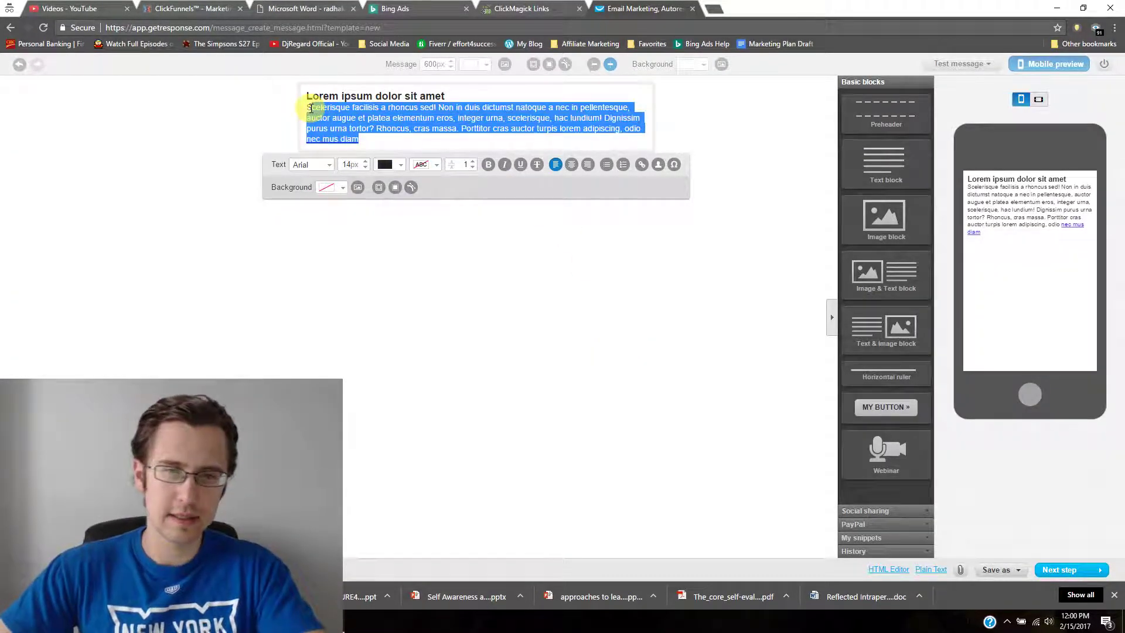
{"action": "key", "text": "BackSpace"}
{"action": "type", "text": "I started "}
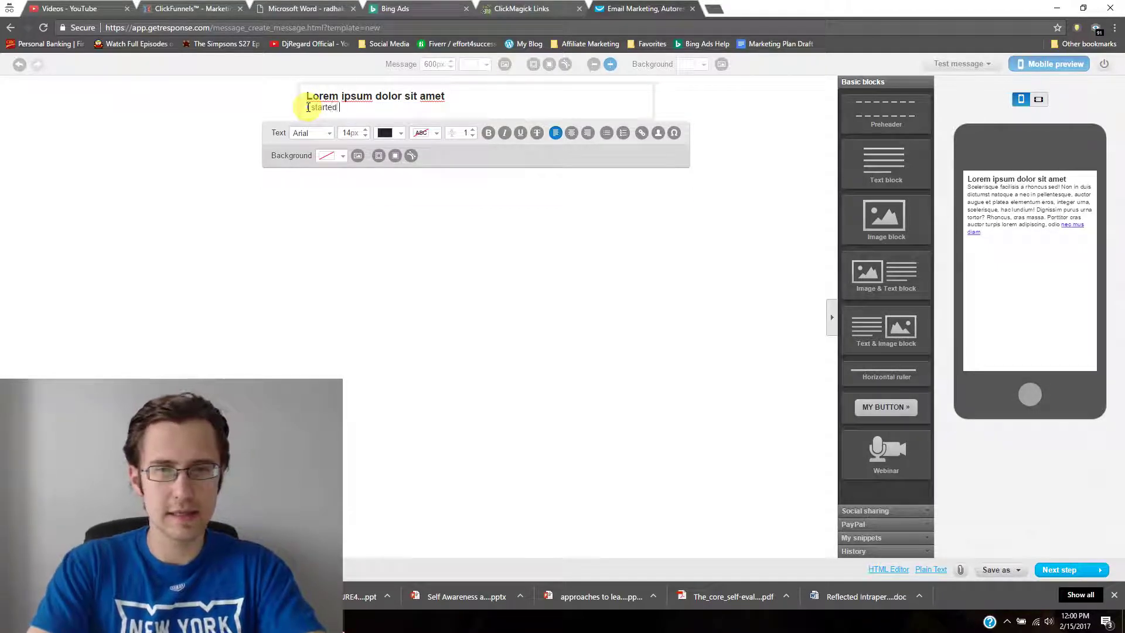
{"action": "type", "text": "off "}
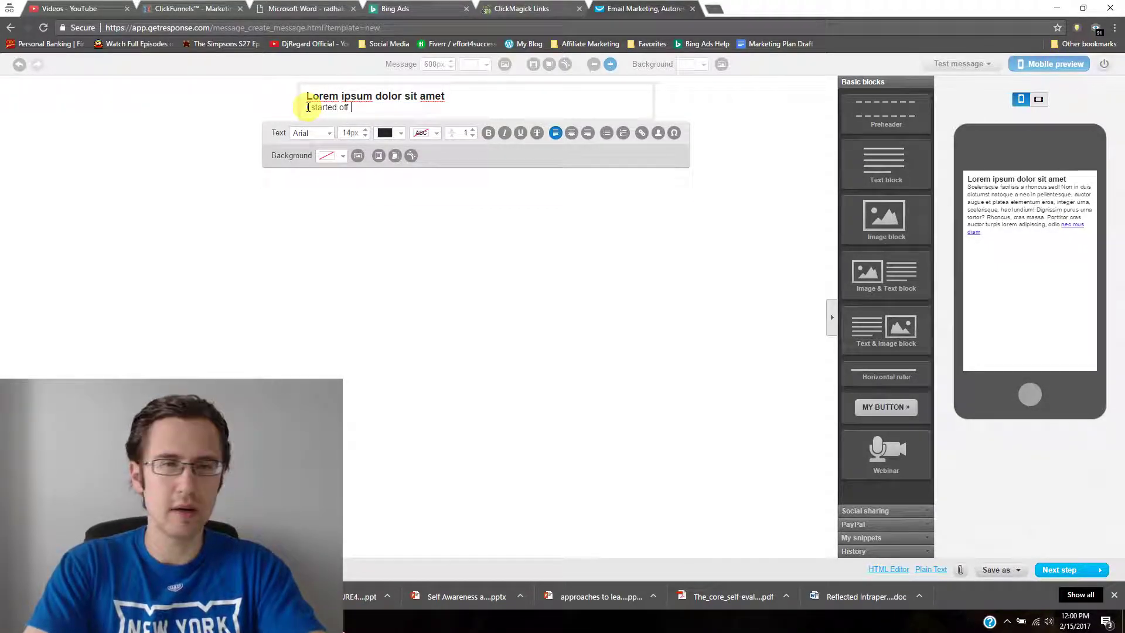
{"action": "type", "text": "poorunhealthy, but then"}
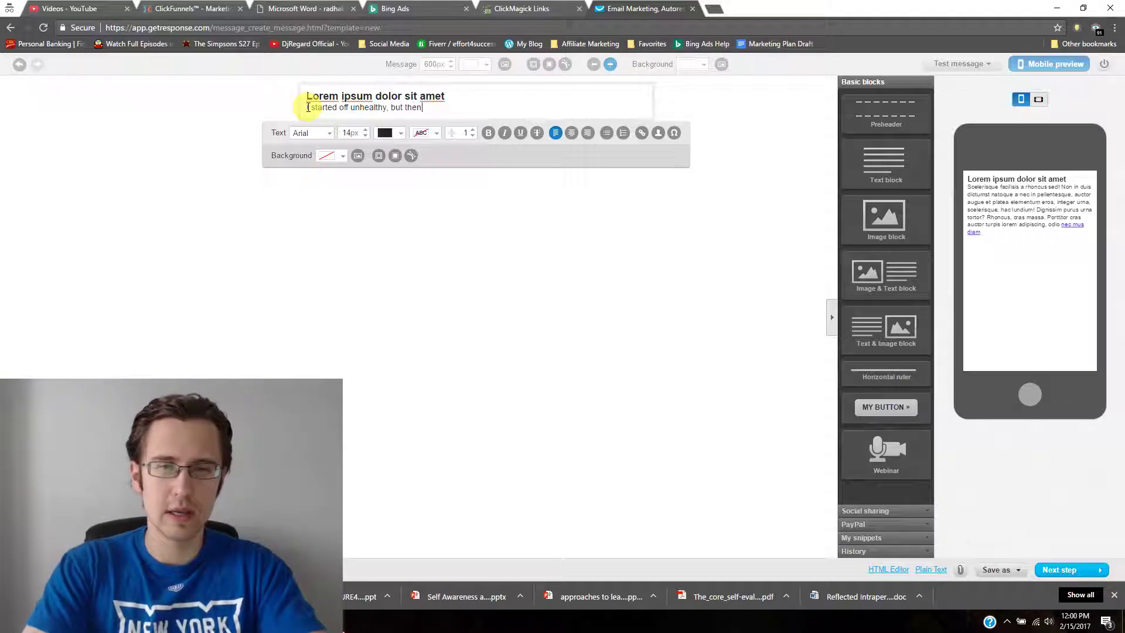
{"action": "type", "text": " I tried this"}
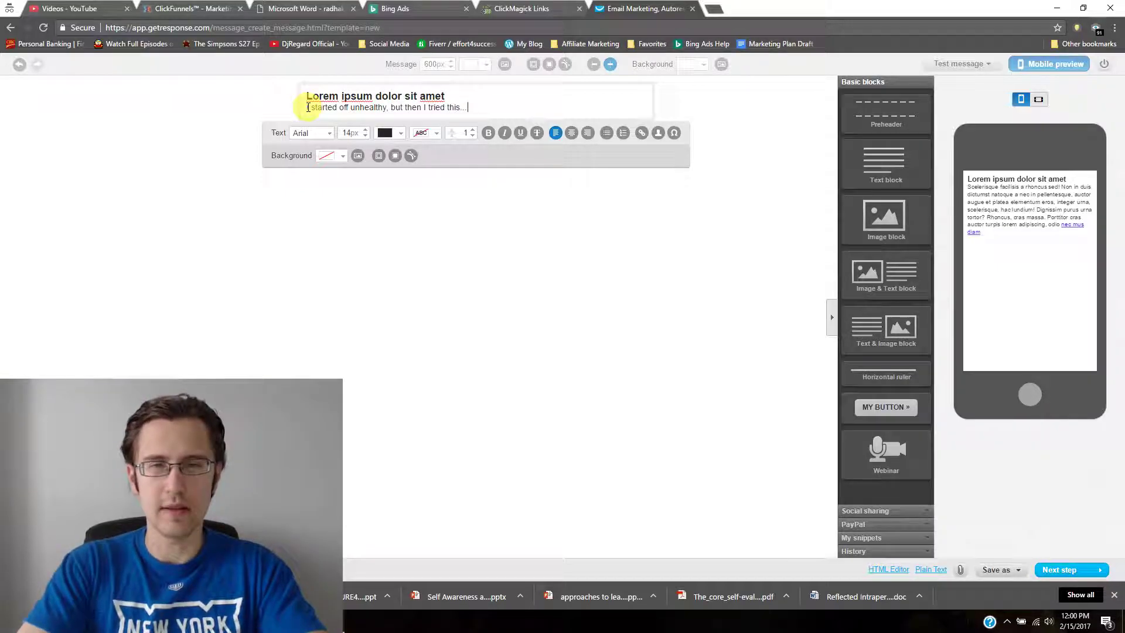
{"action": "type", "text": "..."}
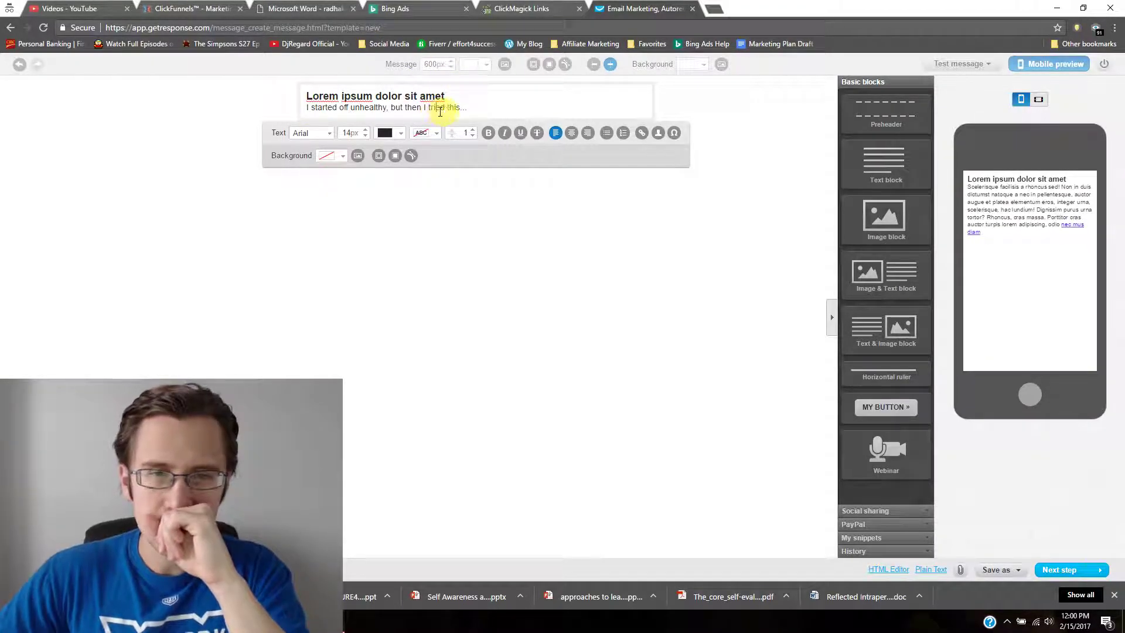
{"action": "double_click", "coordinate": [453, 107]}
{"action": "left_click", "coordinate": [642, 132]}
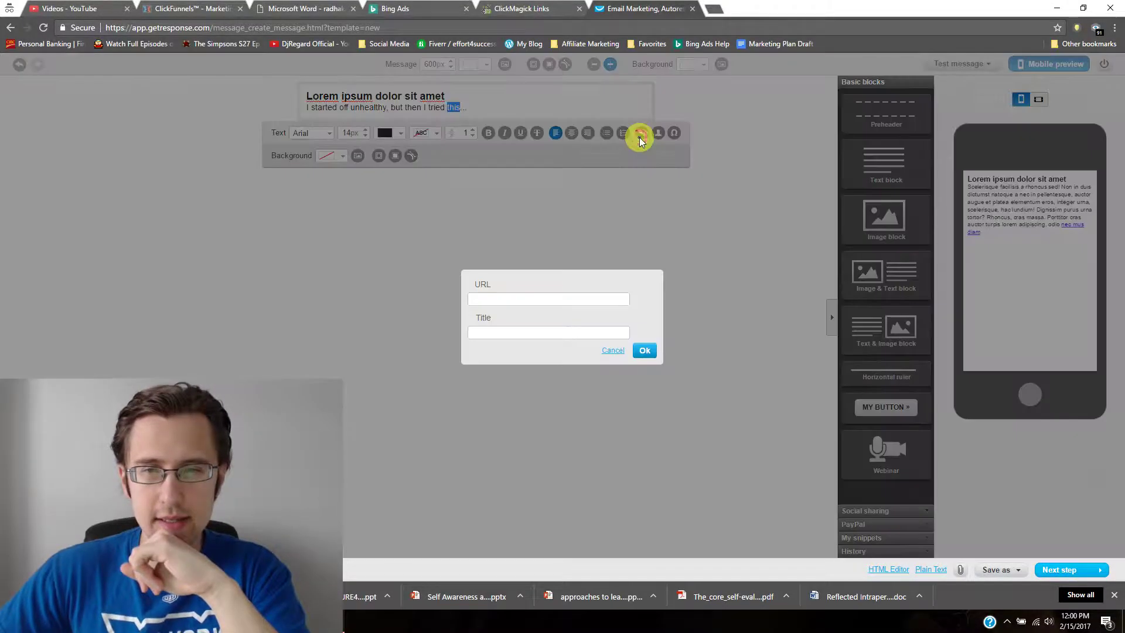
{"action": "left_click", "coordinate": [515, 298]}
{"action": "key", "text": "ctrl+v"}
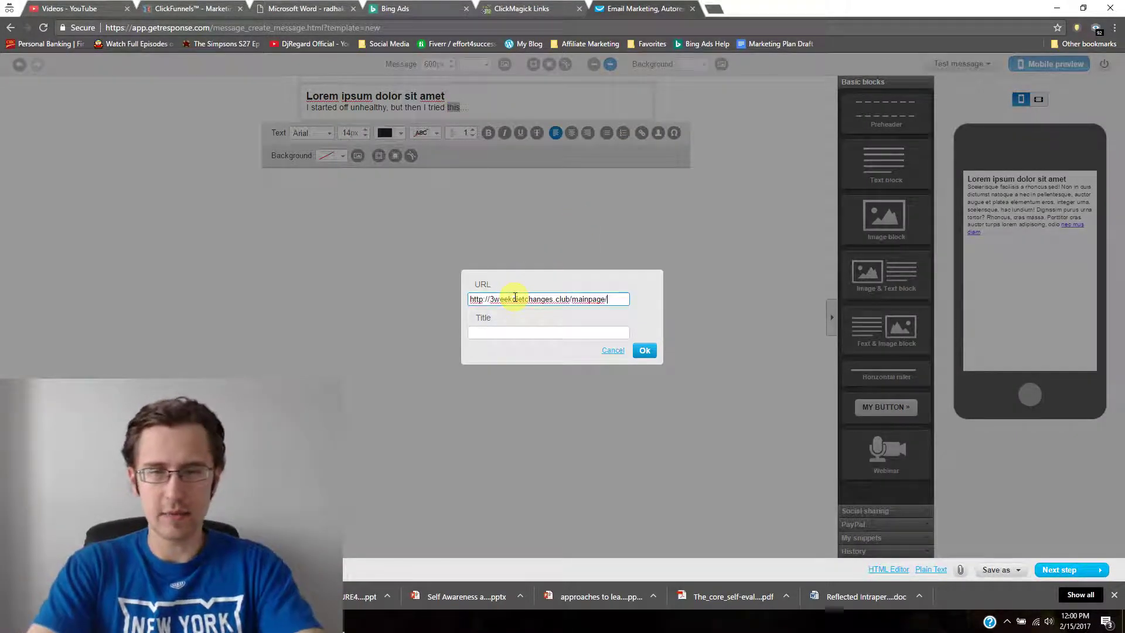
{"action": "type", "text": "/day3/link1"}
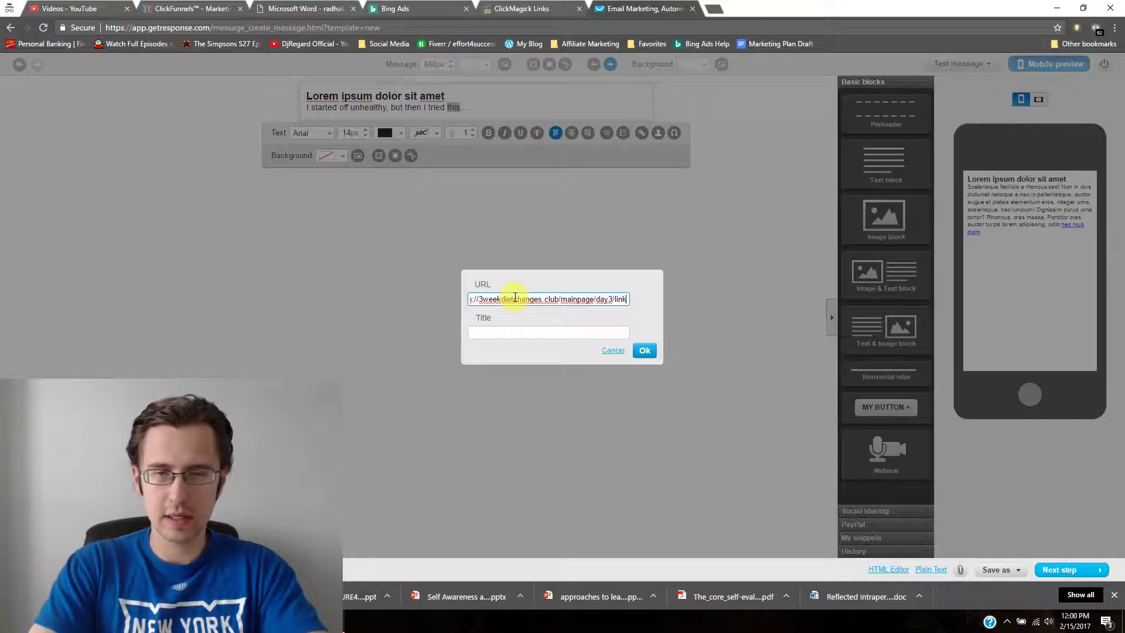
{"action": "left_click", "coordinate": [645, 352]}
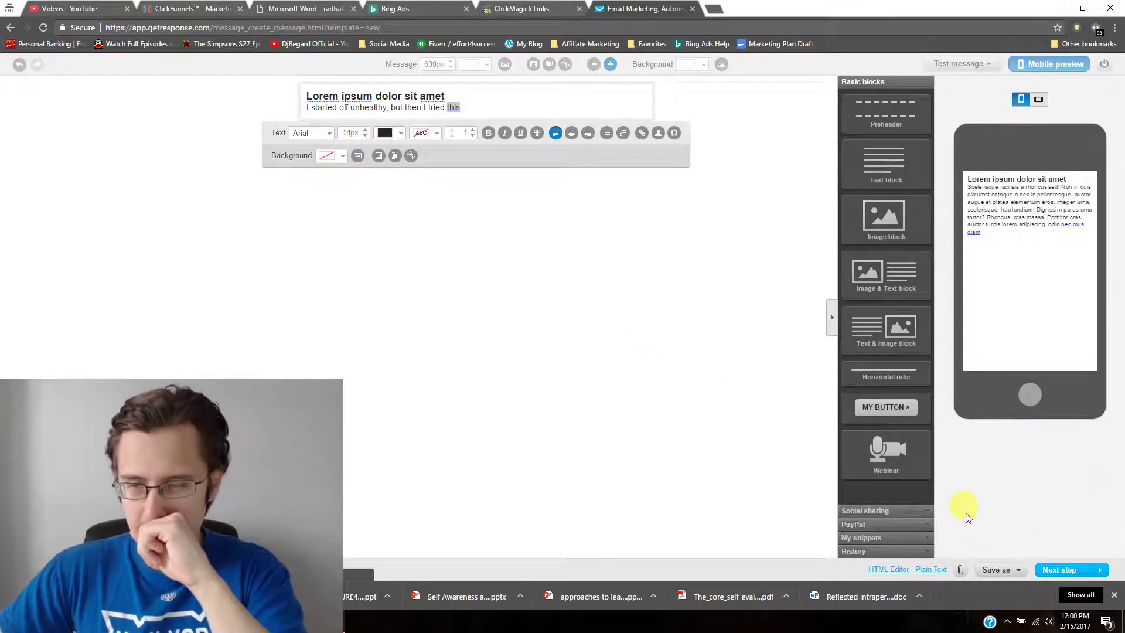
{"action": "left_click", "coordinate": [998, 574]}
{"action": "left_click", "coordinate": [988, 552]}
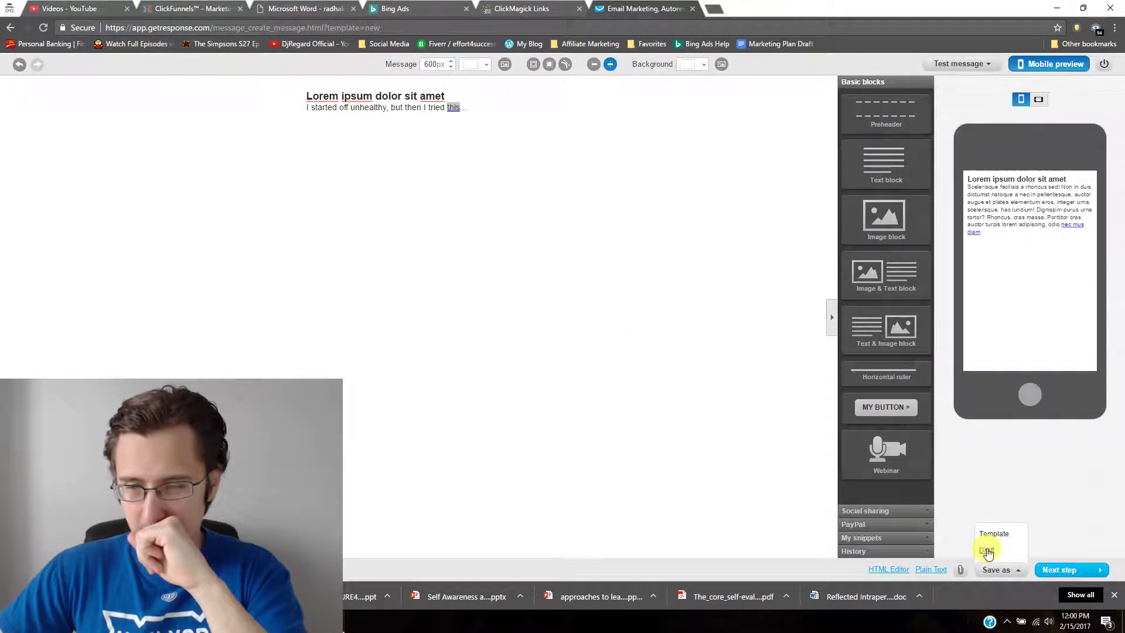
Replace the "Lorem ipsum dolor sit amet" heading with "Here is My Story" on its own line and save the message as a draft.
{"action": "left_click", "coordinate": [359, 96]}
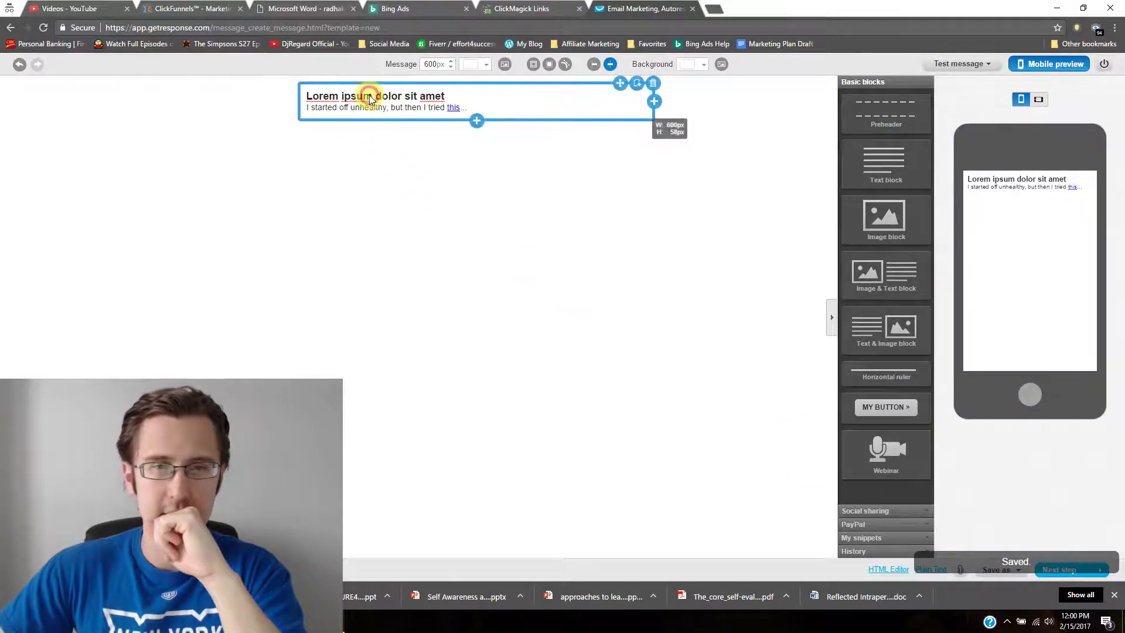
{"action": "left_click", "coordinate": [366, 96]}
{"action": "triple_click", "coordinate": [369, 95]}
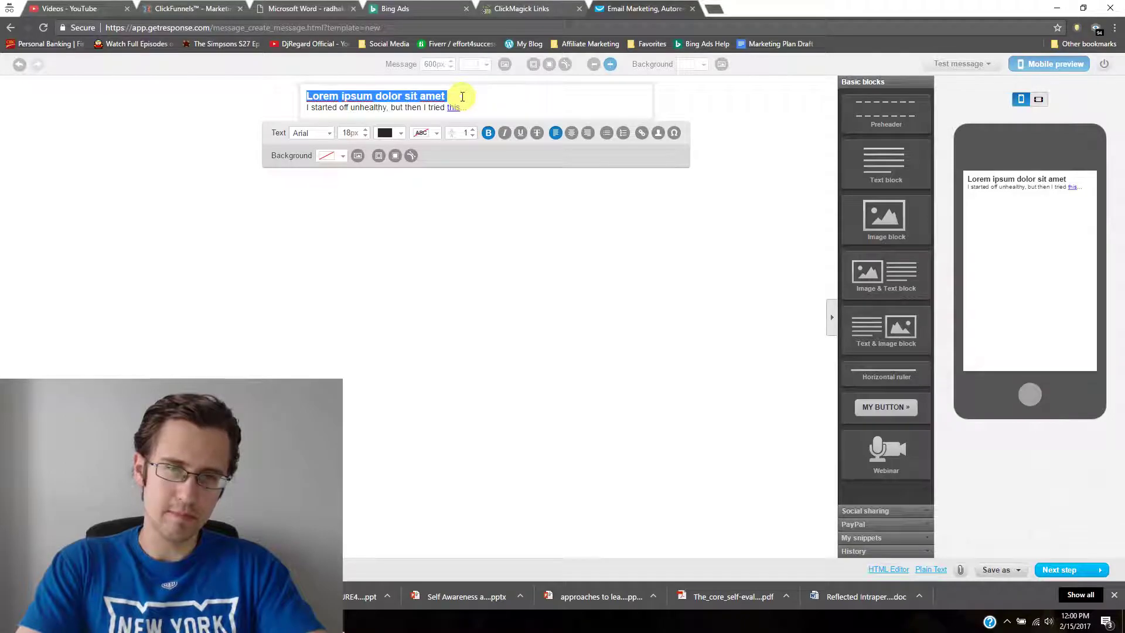
{"action": "type", "text": "Here is My "}
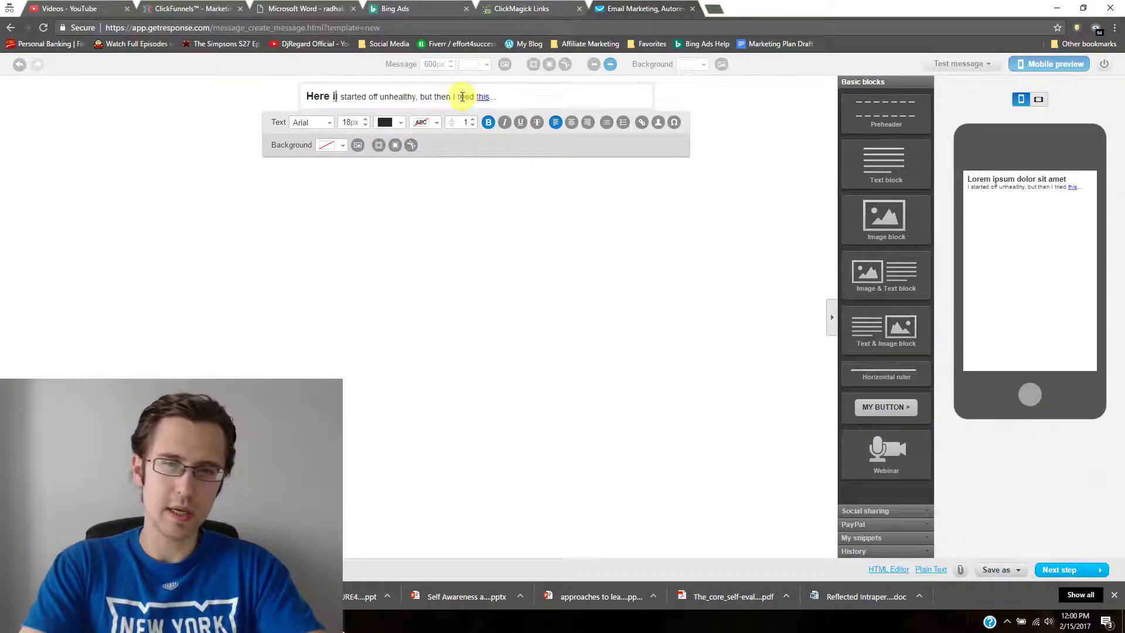
{"action": "type", "text": "Story"}
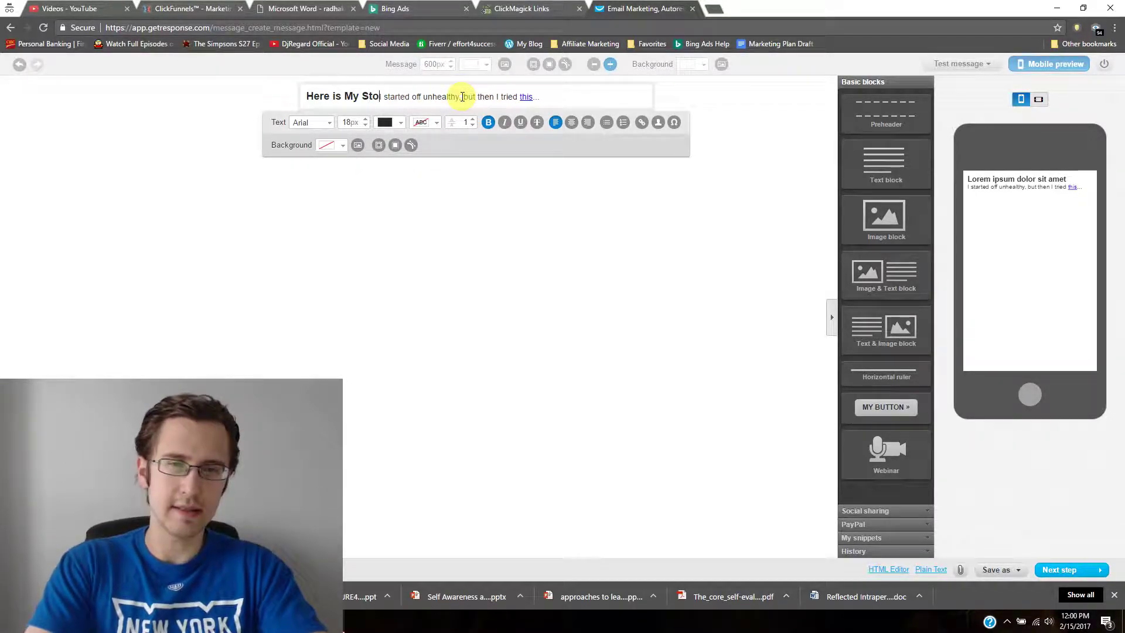
{"action": "key", "text": "Return"}
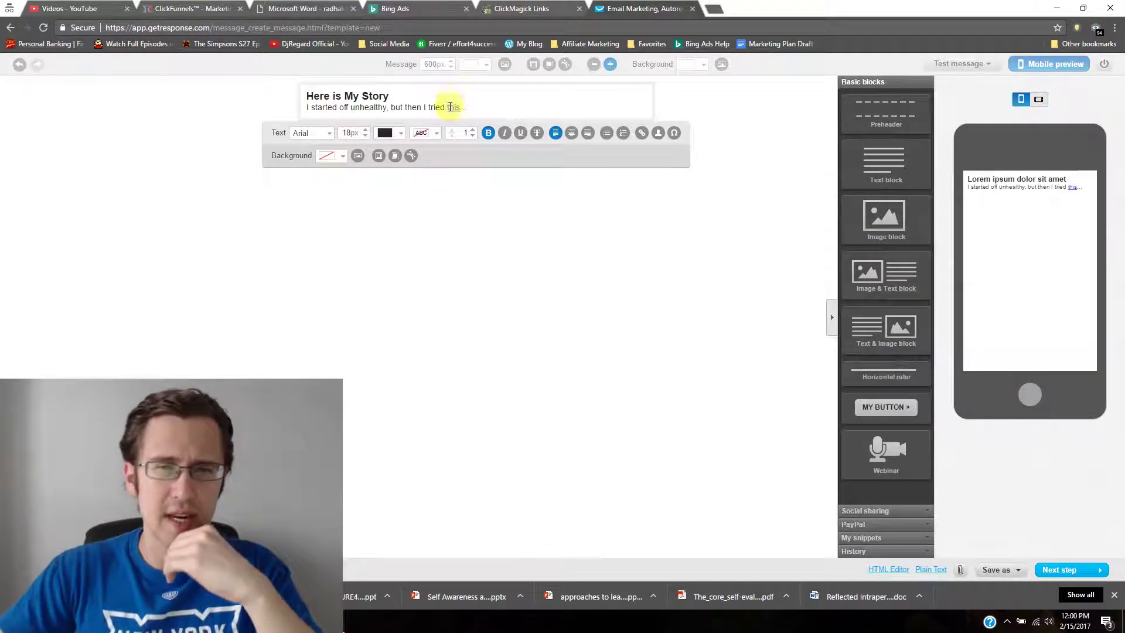
{"action": "key", "text": "ctrl+a"}
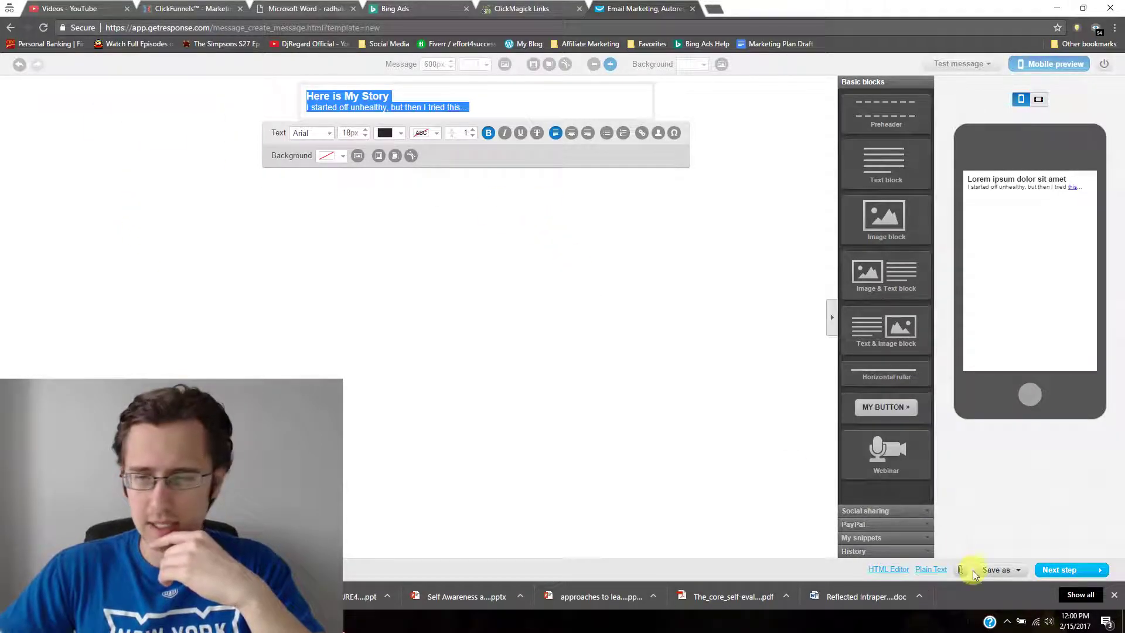
{"action": "left_click", "coordinate": [995, 574]}
{"action": "left_click", "coordinate": [994, 552]}
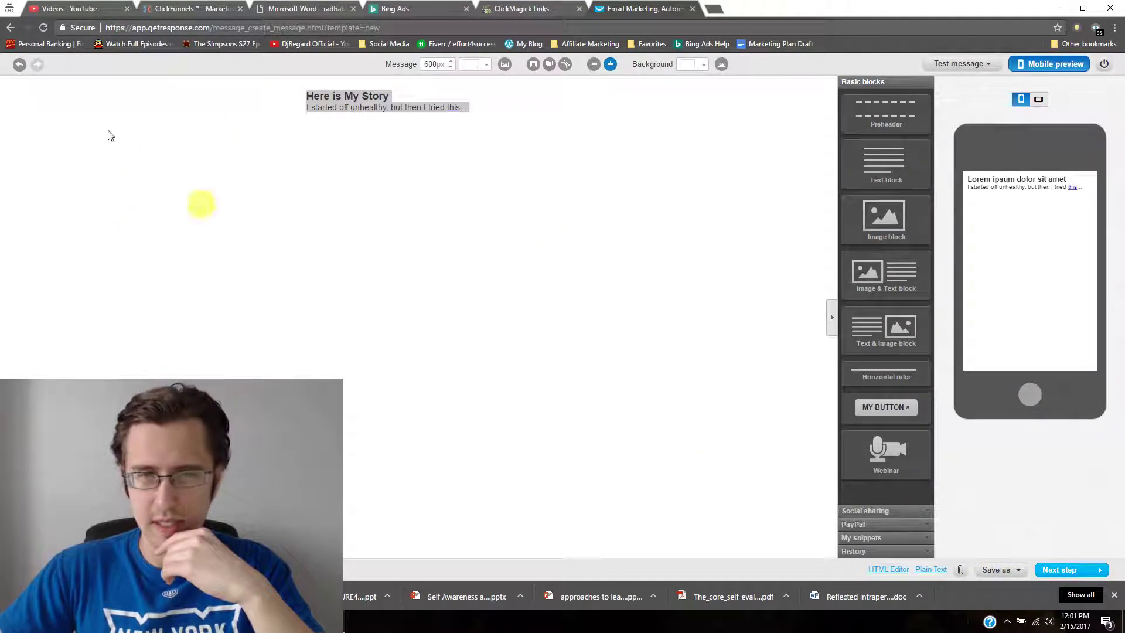
Reload the message editor and add a new Text block without its placeholder heading.
{"action": "left_click", "coordinate": [43, 28]}
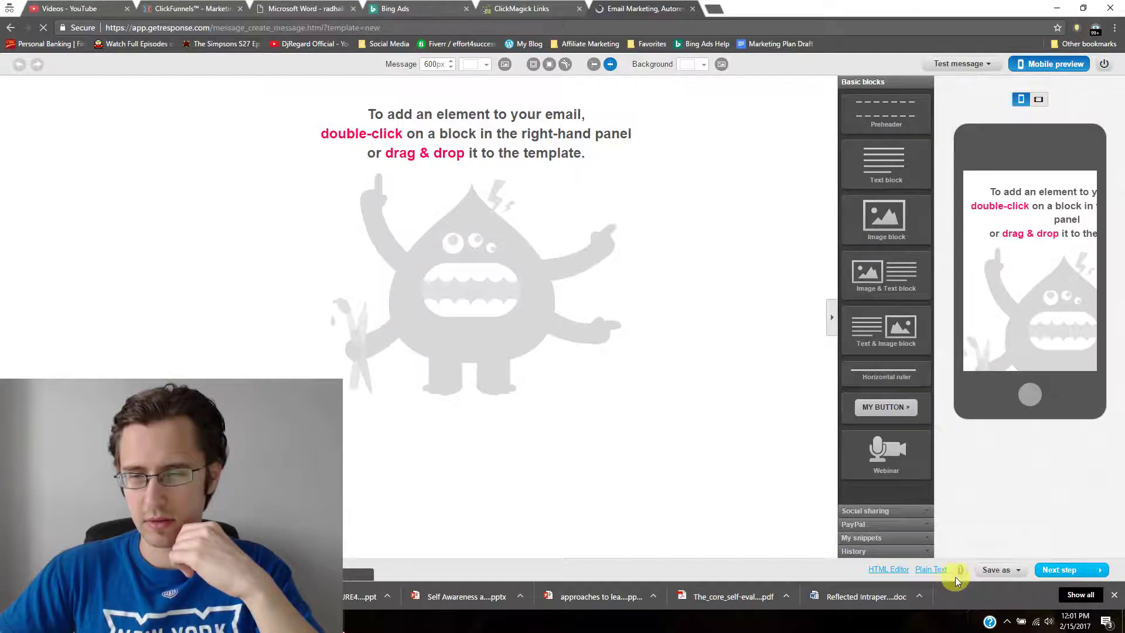
{"action": "double_click", "coordinate": [882, 166]}
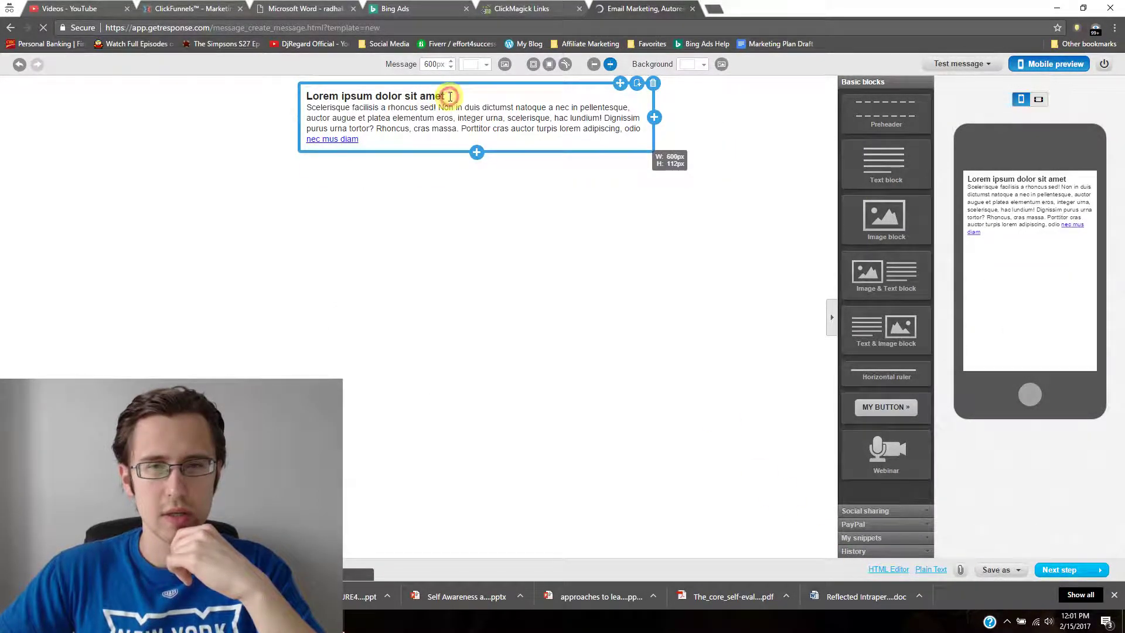
{"action": "left_click", "coordinate": [447, 94]}
{"action": "triple_click", "coordinate": [414, 98]}
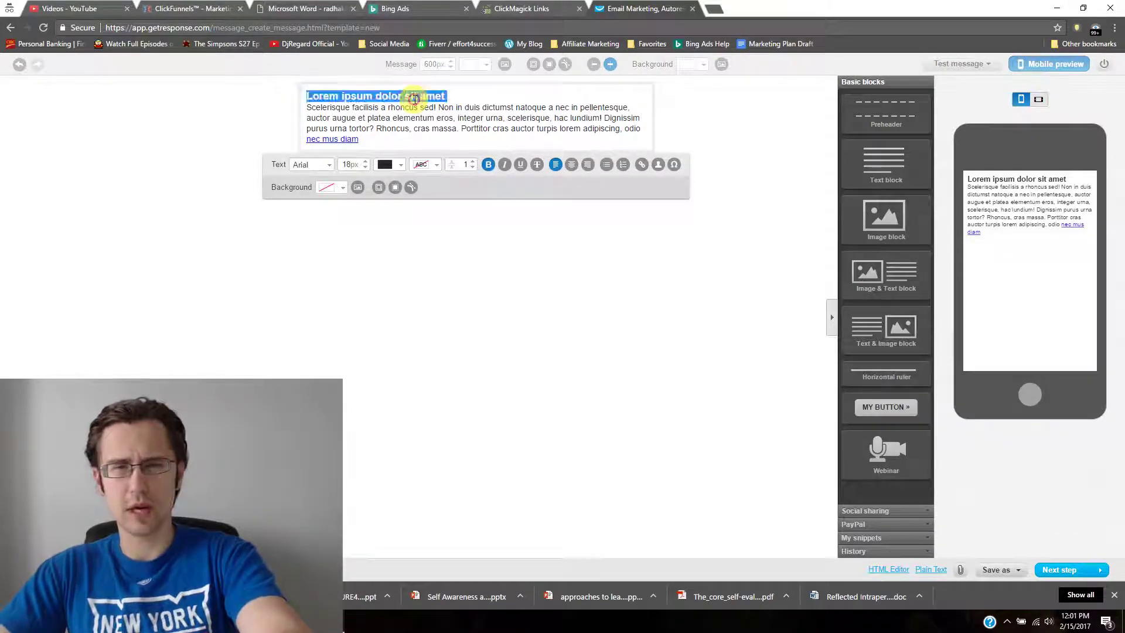
{"action": "key", "text": "BackSpace"}
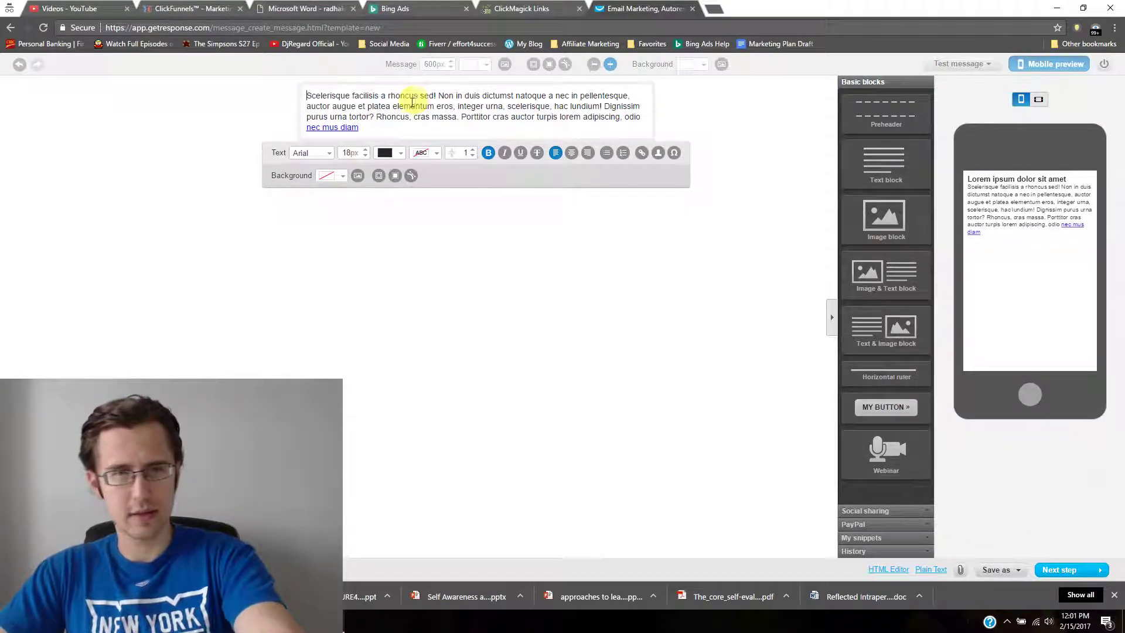
Replace the placeholder paragraph with "Hey guys, i started off unhealthy, but then I tried this awesome product...".
{"action": "left_click", "coordinate": [370, 130]}
{"action": "left_click_drag", "start_coordinate": [370, 129], "coordinate": [293, 86]}
{"action": "type", "text": "Hey"}
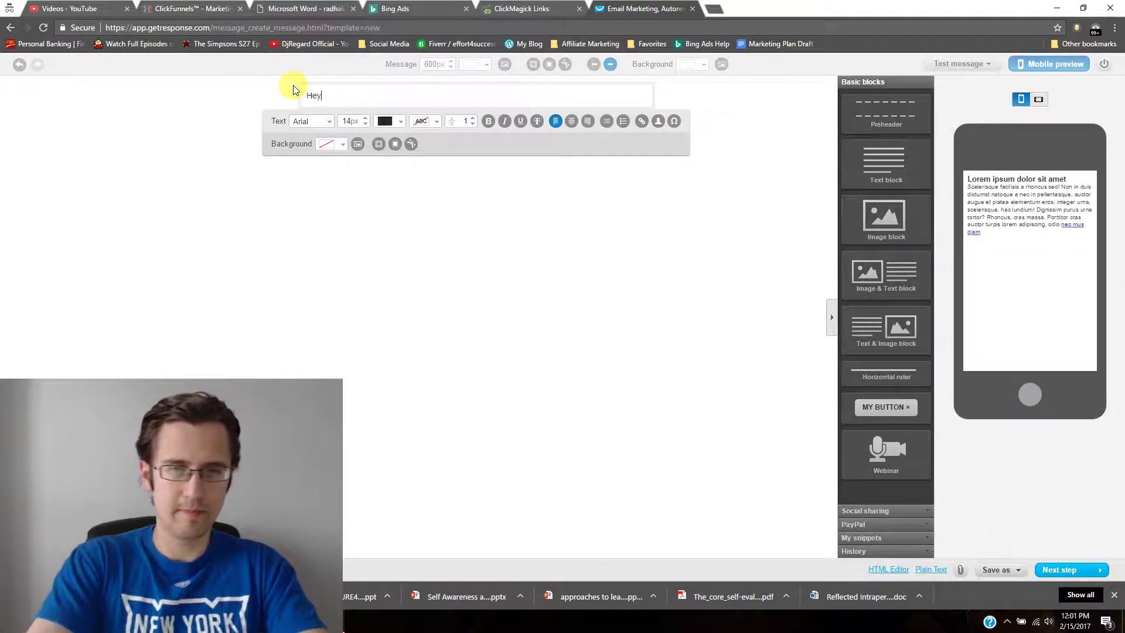
{"action": "type", "text": " guys, i star"}
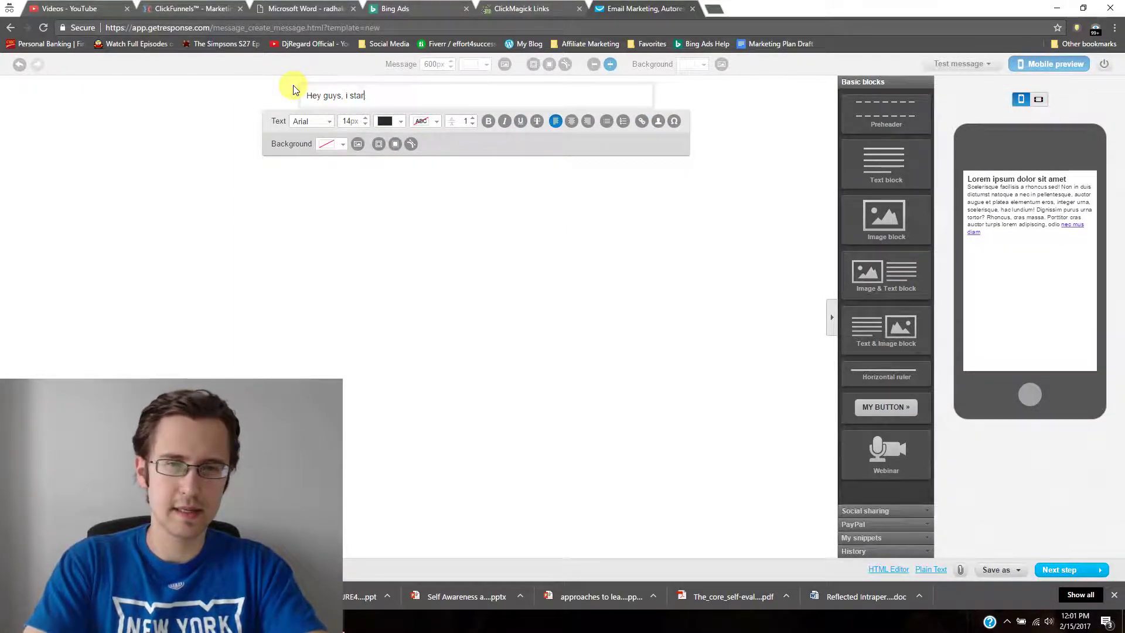
{"action": "type", "text": "ted off unhealthy, but then I tried this awesome product..."}
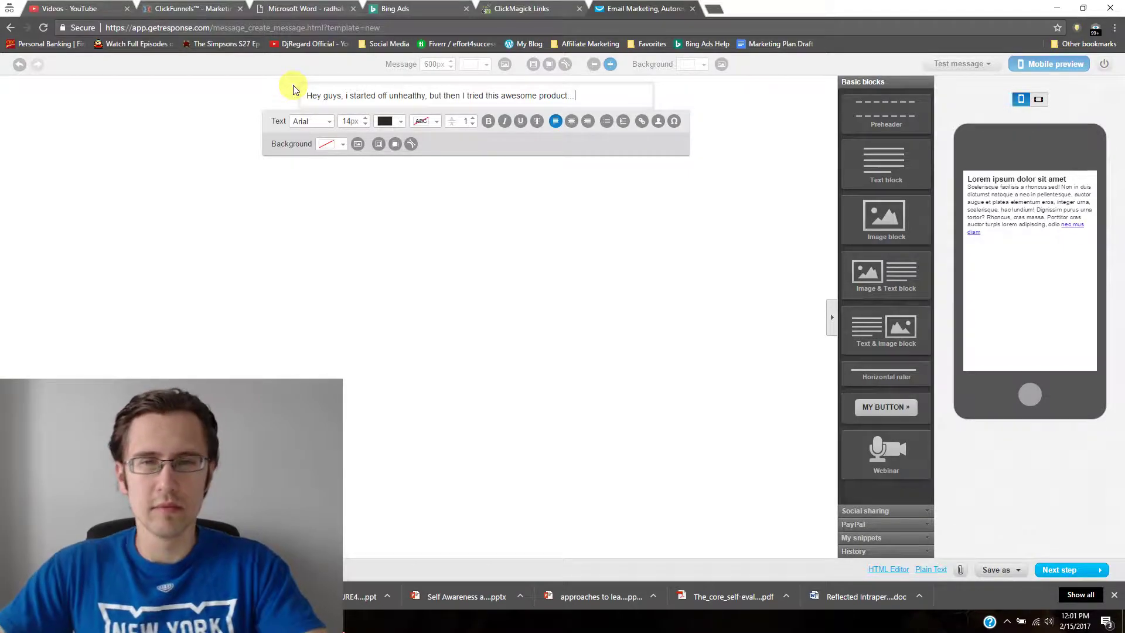
{"action": "left_click_drag", "start_coordinate": [502, 95], "coordinate": [569, 96]}
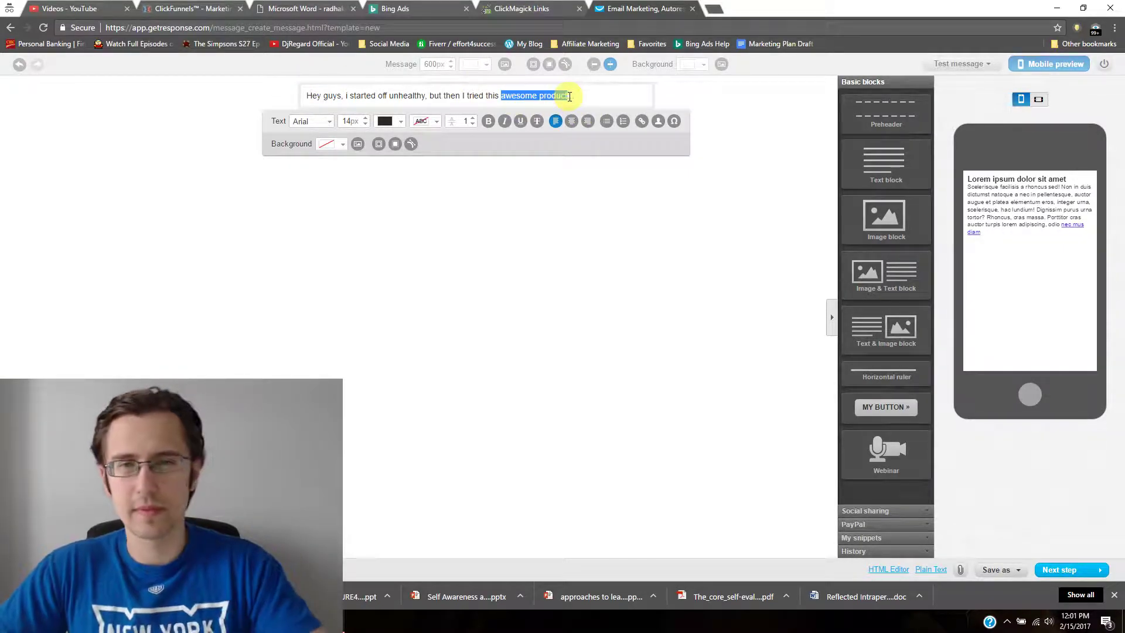
{"action": "left_click", "coordinate": [643, 120]}
{"action": "left_click", "coordinate": [525, 298]}
{"action": "type", "text": "http://3weekdietchanges.club/mainpage"}
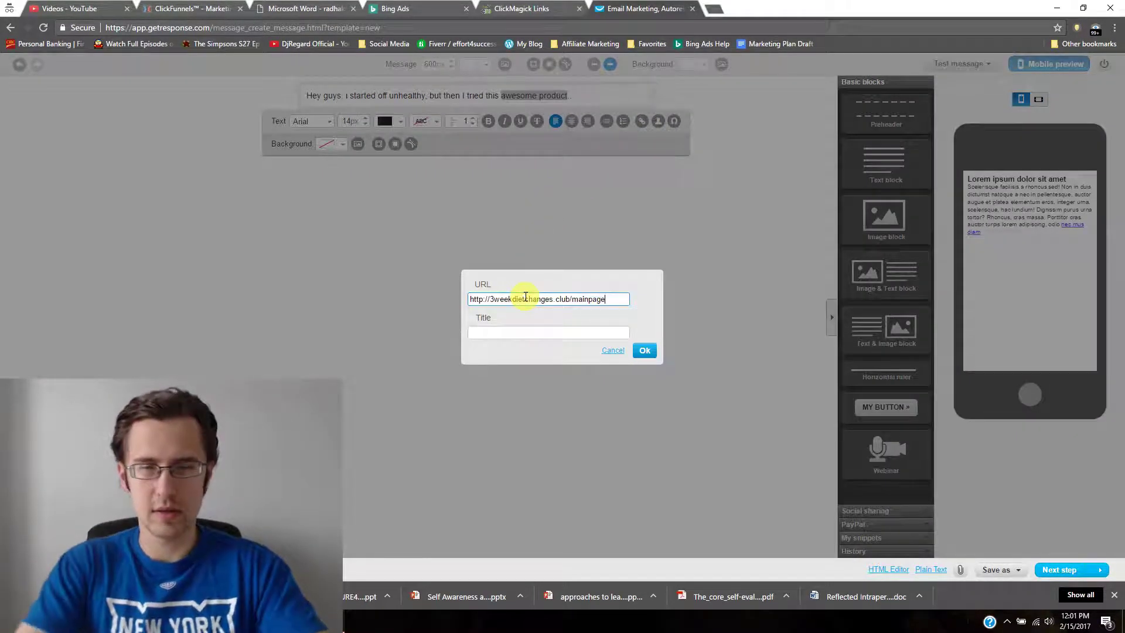
{"action": "type", "text": "/day3/link1"}
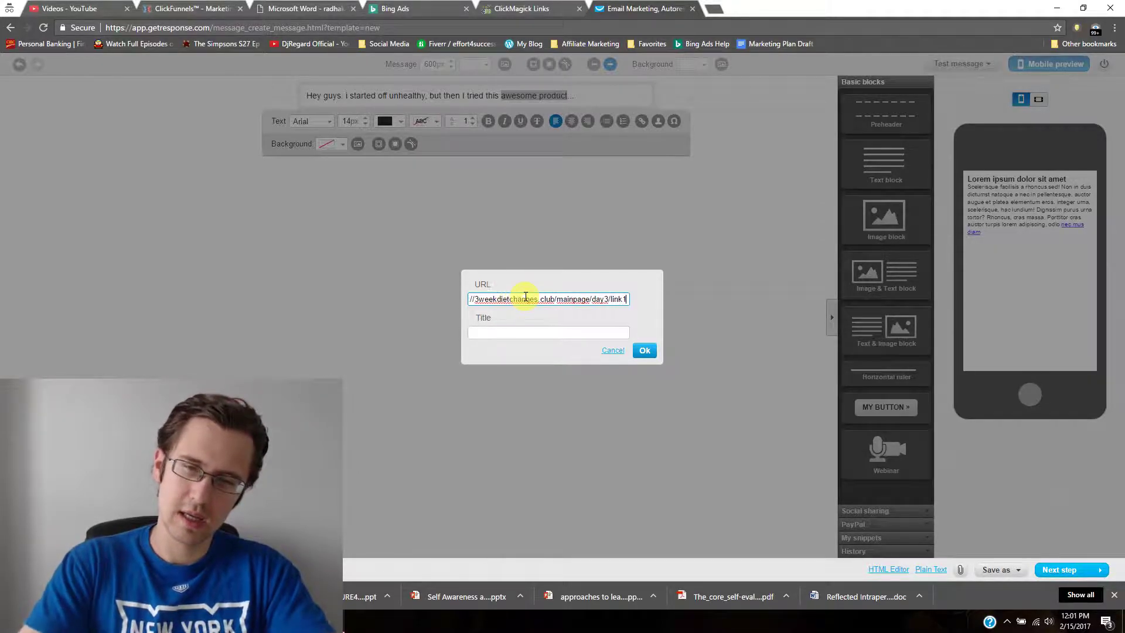
{"action": "left_click", "coordinate": [645, 350]}
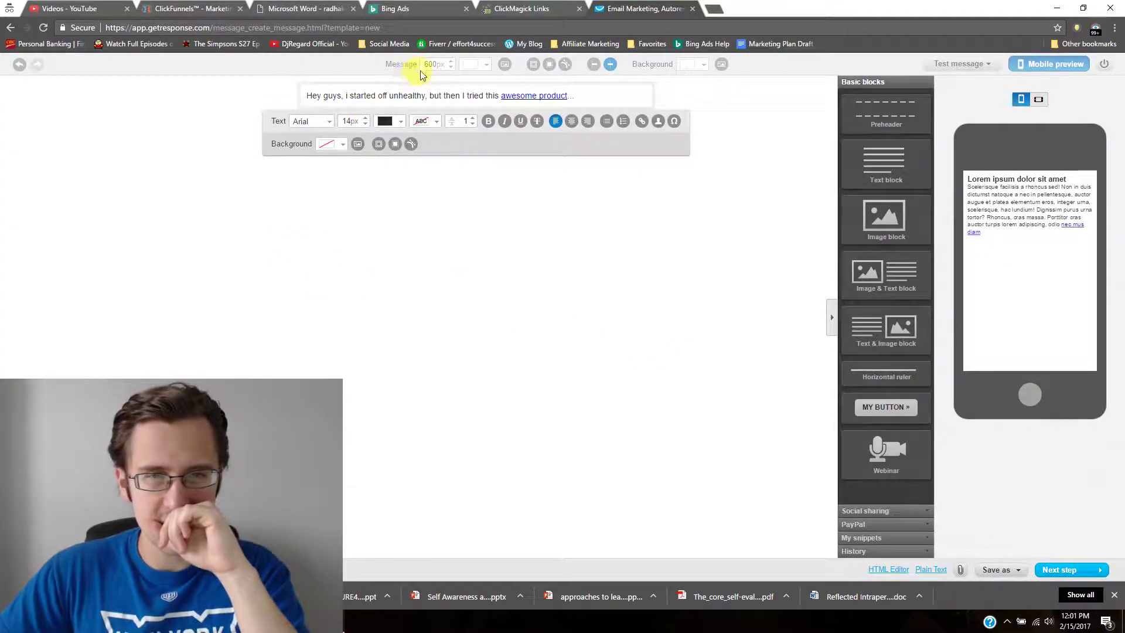
{"action": "left_click", "coordinate": [998, 569]}
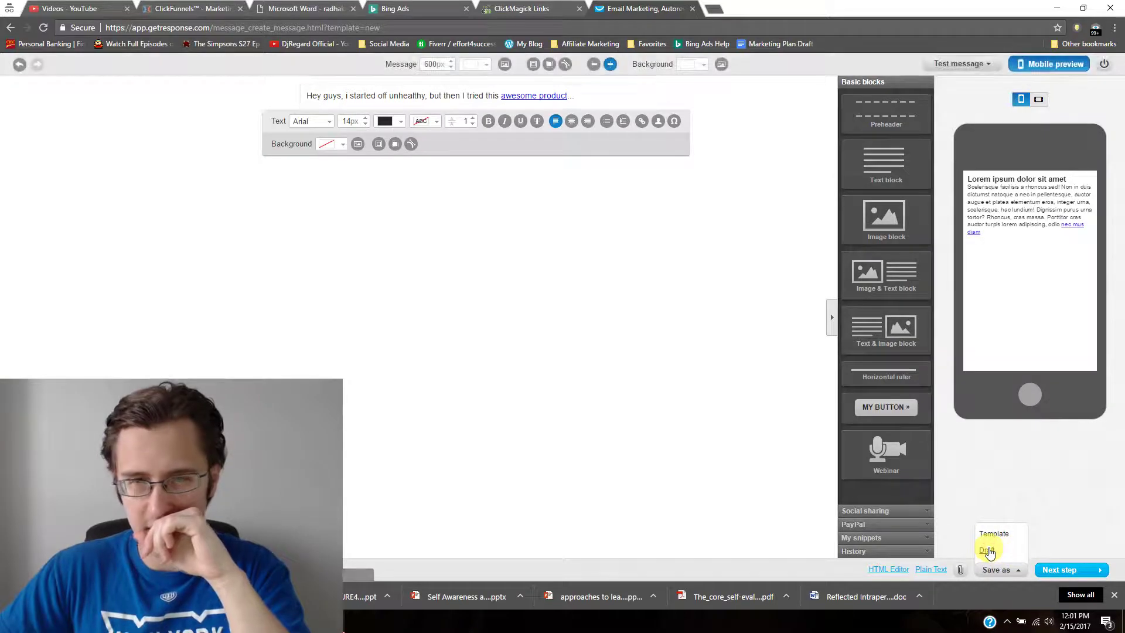
{"action": "left_click", "coordinate": [996, 550]}
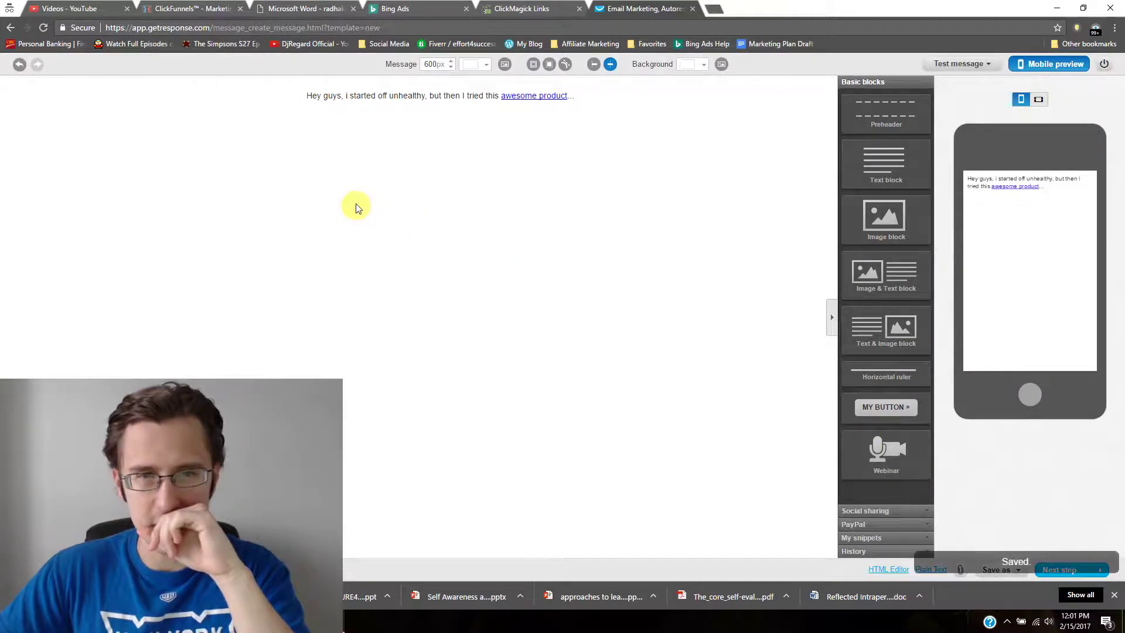
Set the message width to 750 px and add a button block below the text.
{"action": "double_click", "coordinate": [440, 64]}
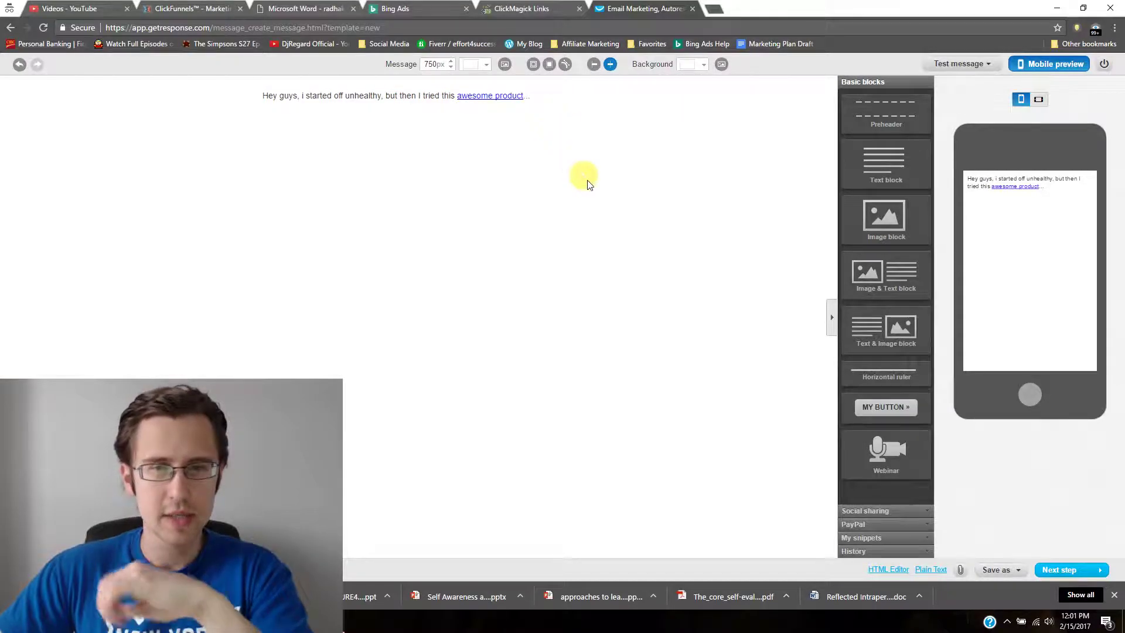
{"action": "left_click_drag", "start_coordinate": [882, 410], "coordinate": [463, 121]}
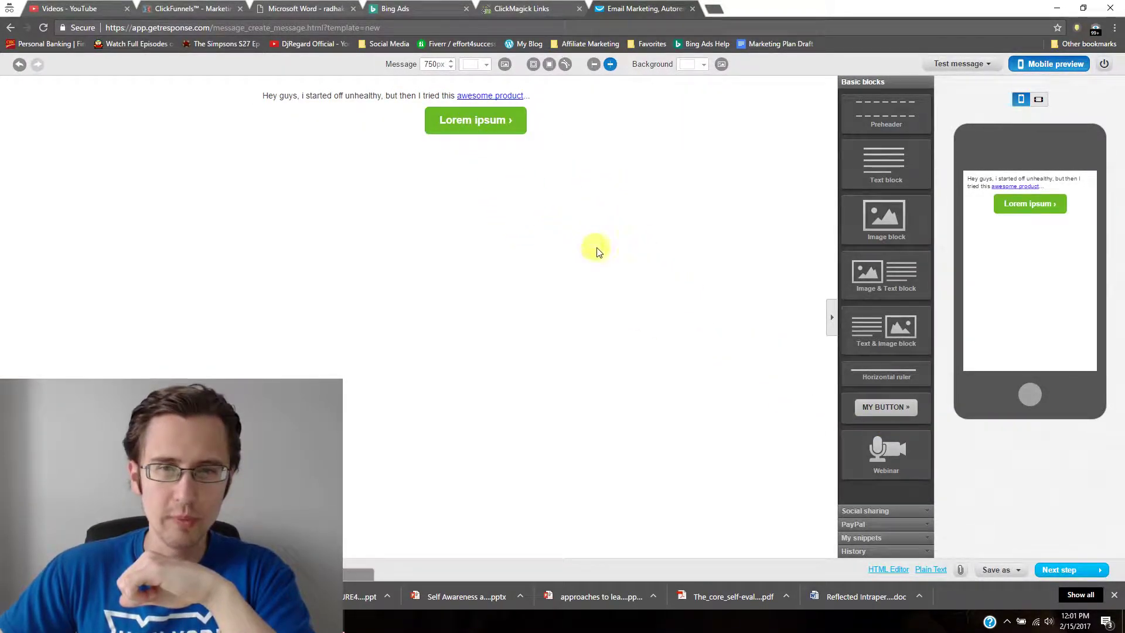
Change the button's background colour to pale green BADB9F.
{"action": "left_click", "coordinate": [487, 117]}
{"action": "left_click", "coordinate": [371, 194]}
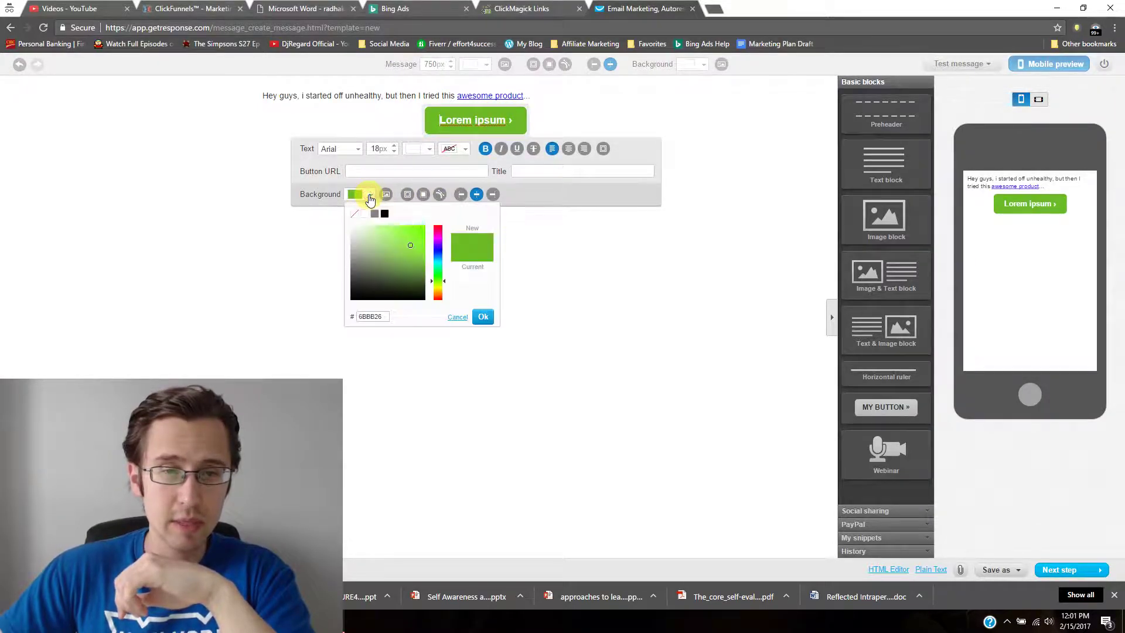
{"action": "left_click_drag", "start_coordinate": [389, 259], "coordinate": [371, 235]}
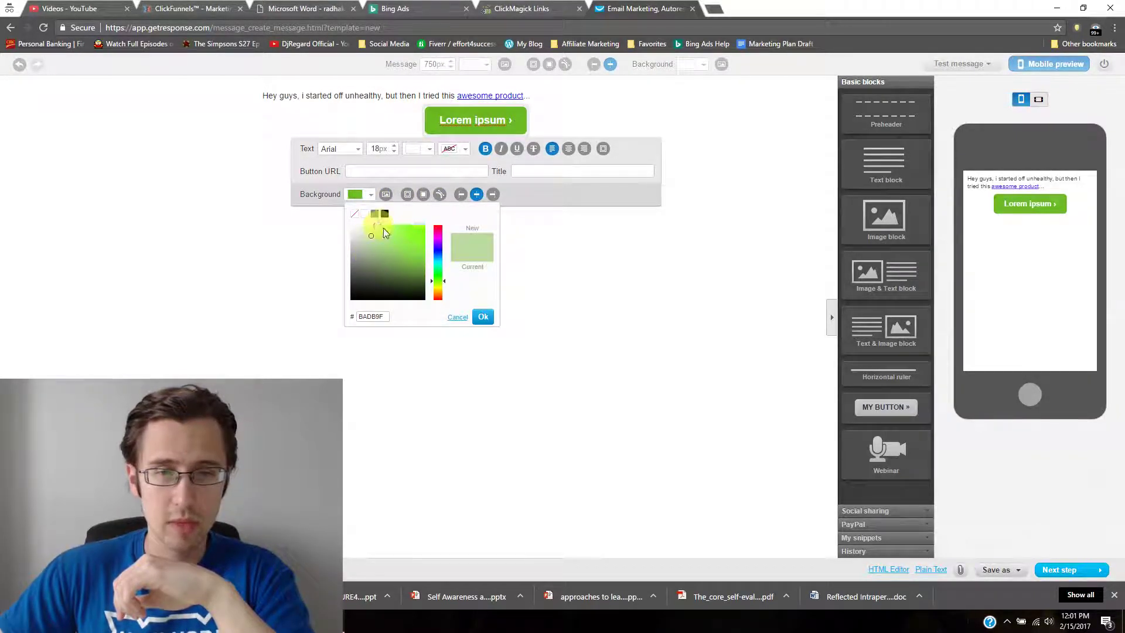
{"action": "left_click", "coordinate": [483, 317]}
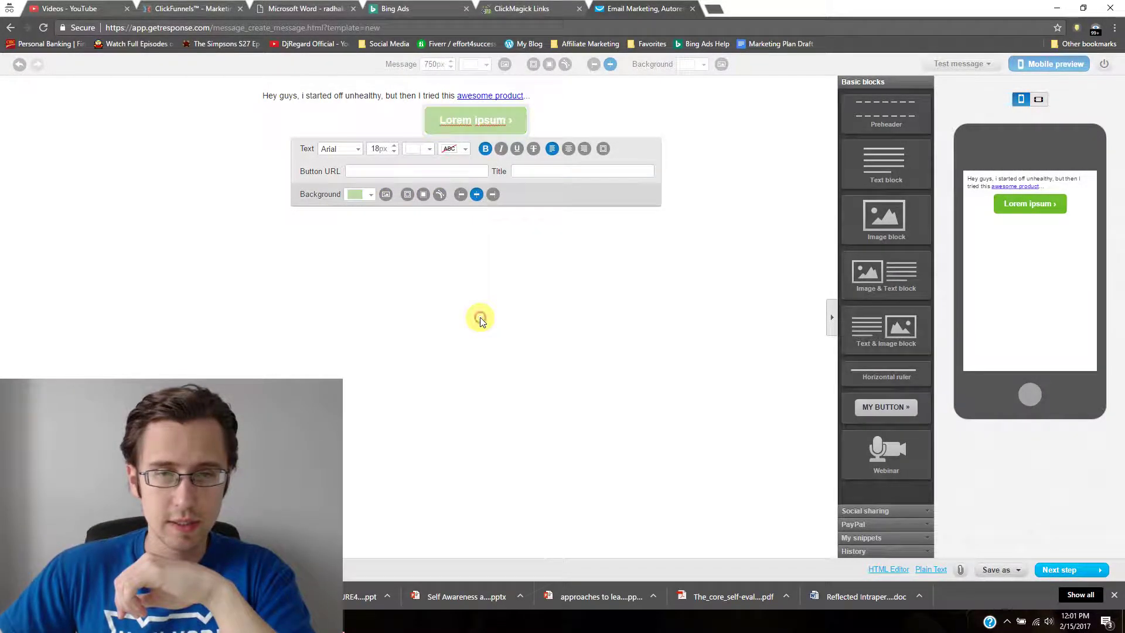
{"action": "left_click", "coordinate": [395, 172]}
{"action": "type", "text": "http://3weekdietchanges.club/mainpage"}
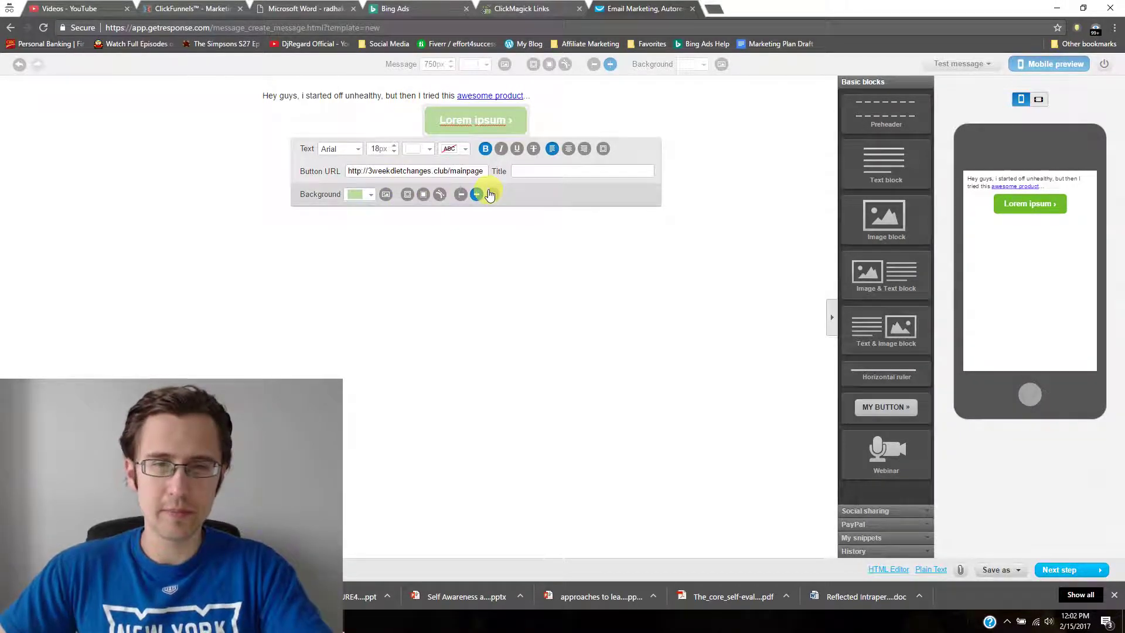
{"action": "type", "text": "/day3/"}
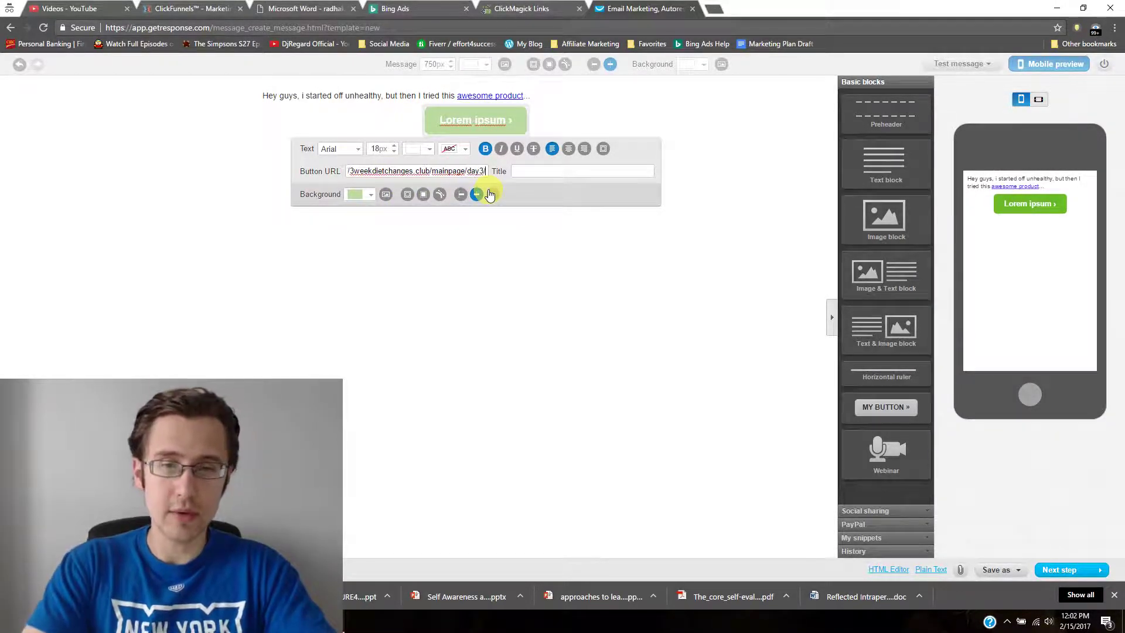
{"action": "type", "text": "button"}
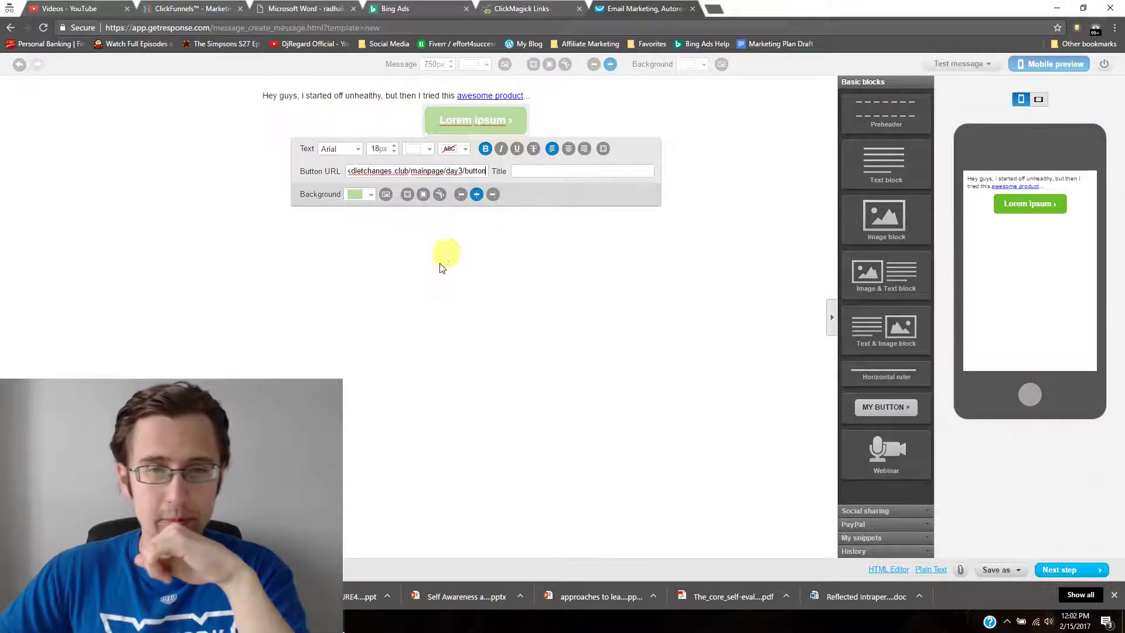
{"action": "left_click", "coordinate": [341, 281]}
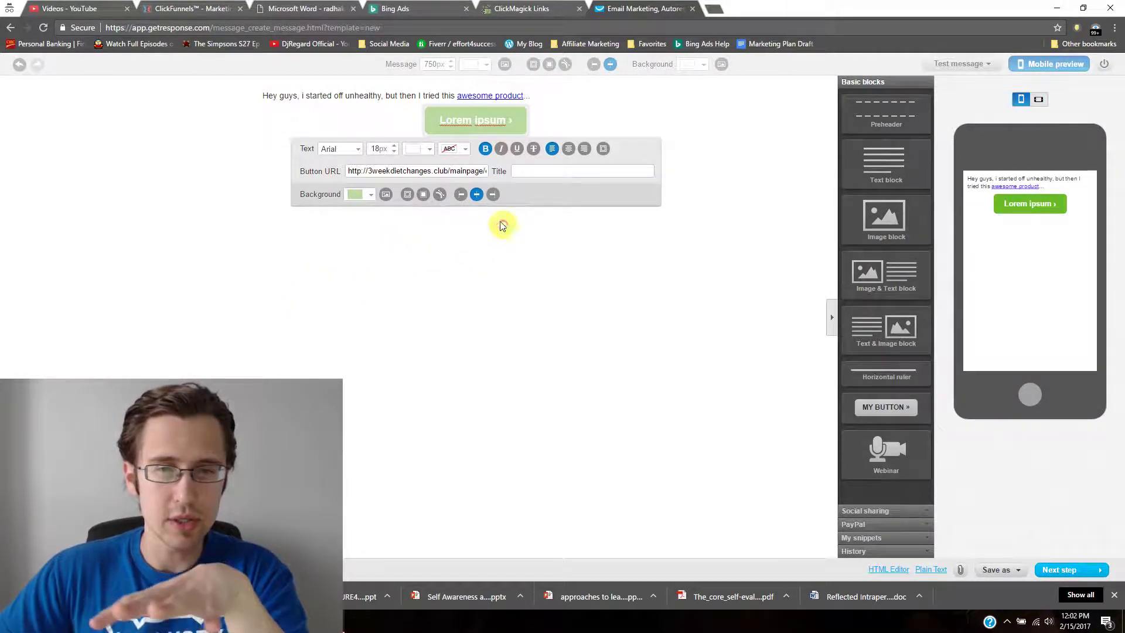
{"action": "left_click", "coordinate": [1001, 570]}
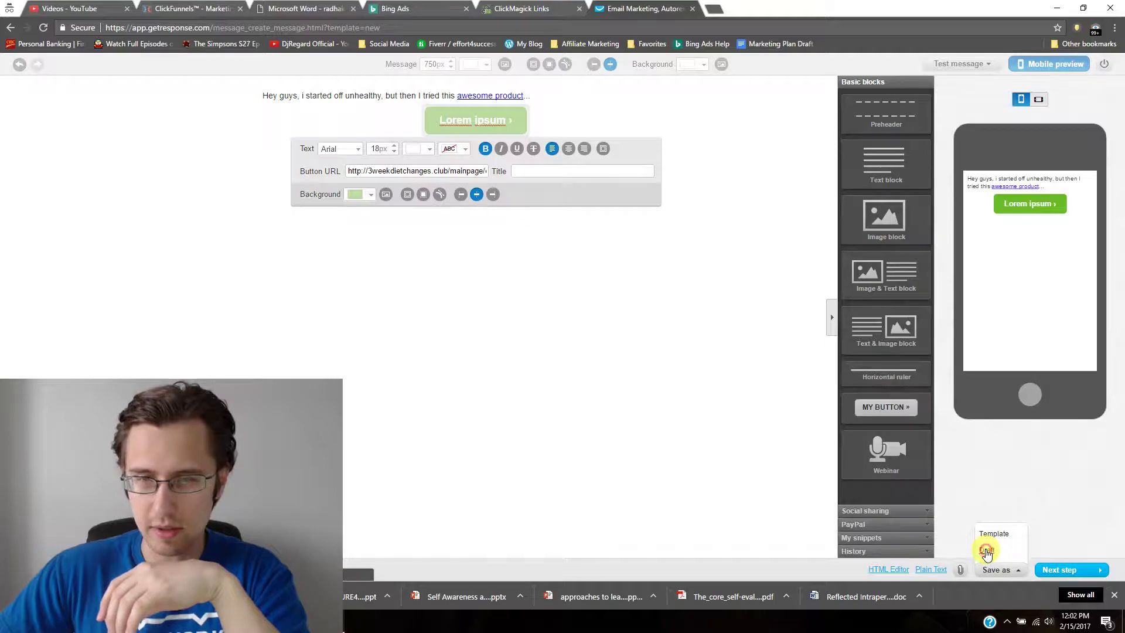
{"action": "left_click", "coordinate": [987, 547]}
Add 10 px of spacing above the button to separate it from the text.
{"action": "left_click", "coordinate": [465, 114]}
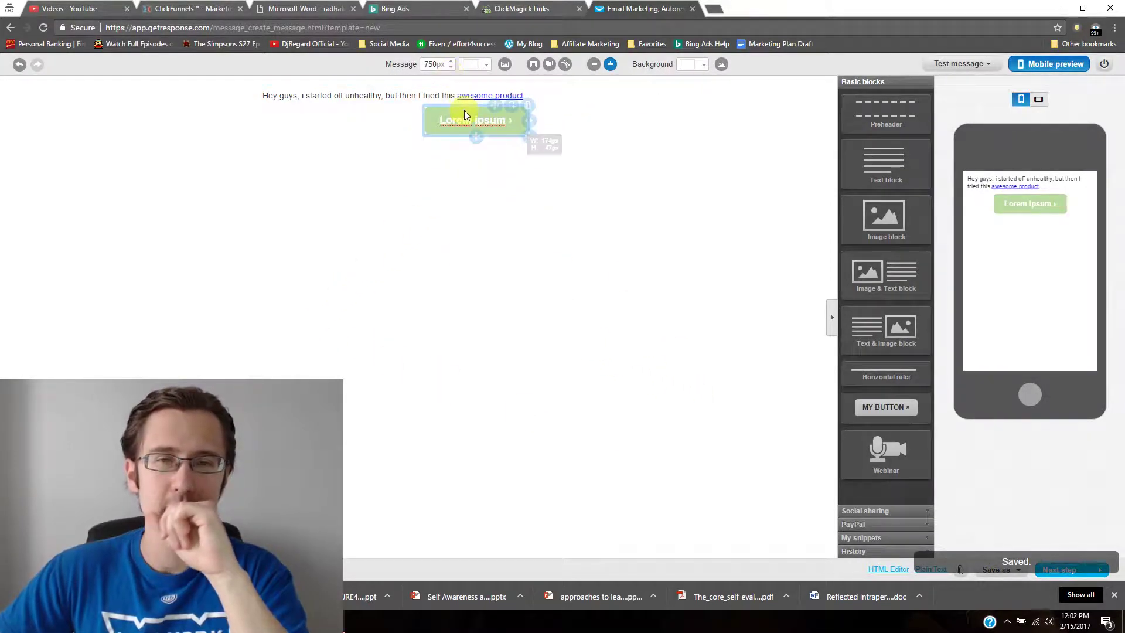
{"action": "left_click", "coordinate": [507, 128]}
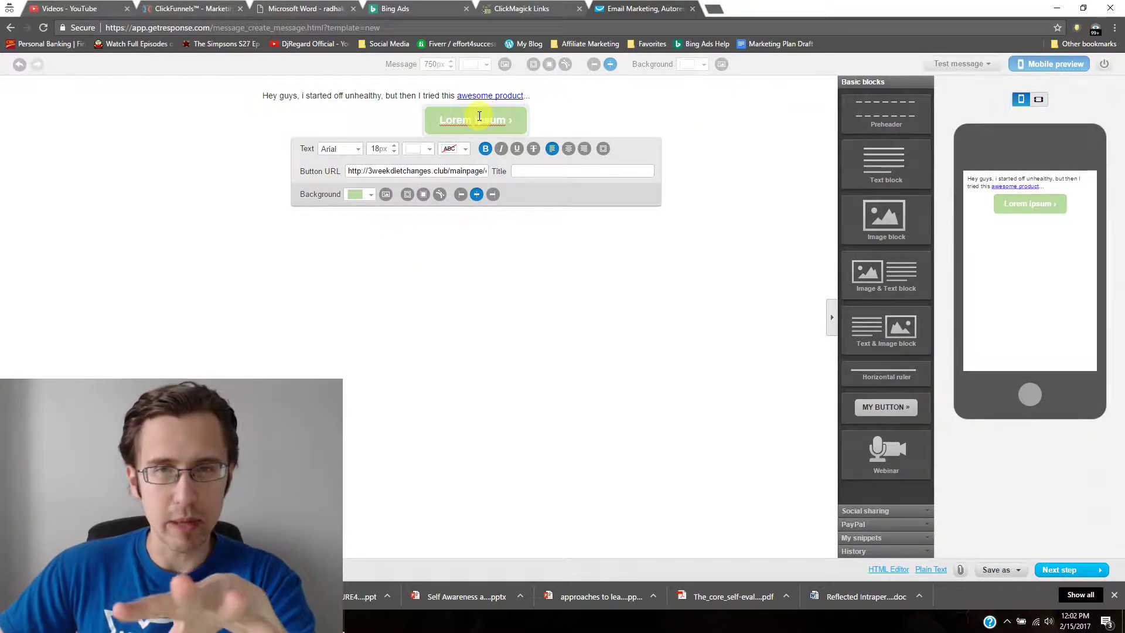
{"action": "left_click", "coordinate": [407, 196]}
{"action": "left_click", "coordinate": [408, 214]}
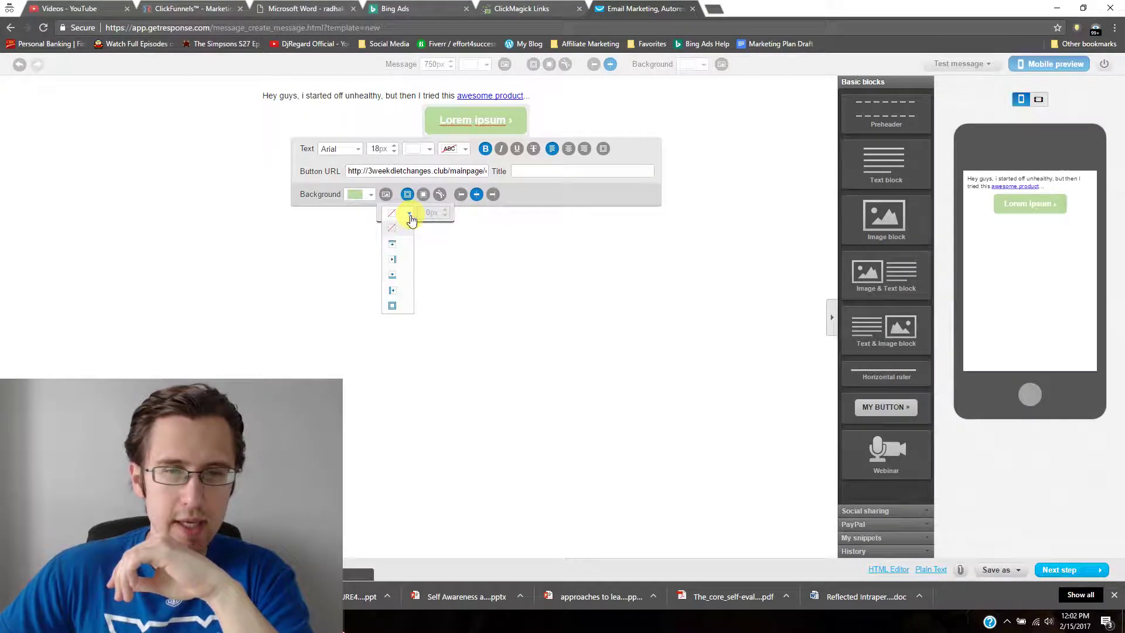
{"action": "left_click", "coordinate": [395, 248]}
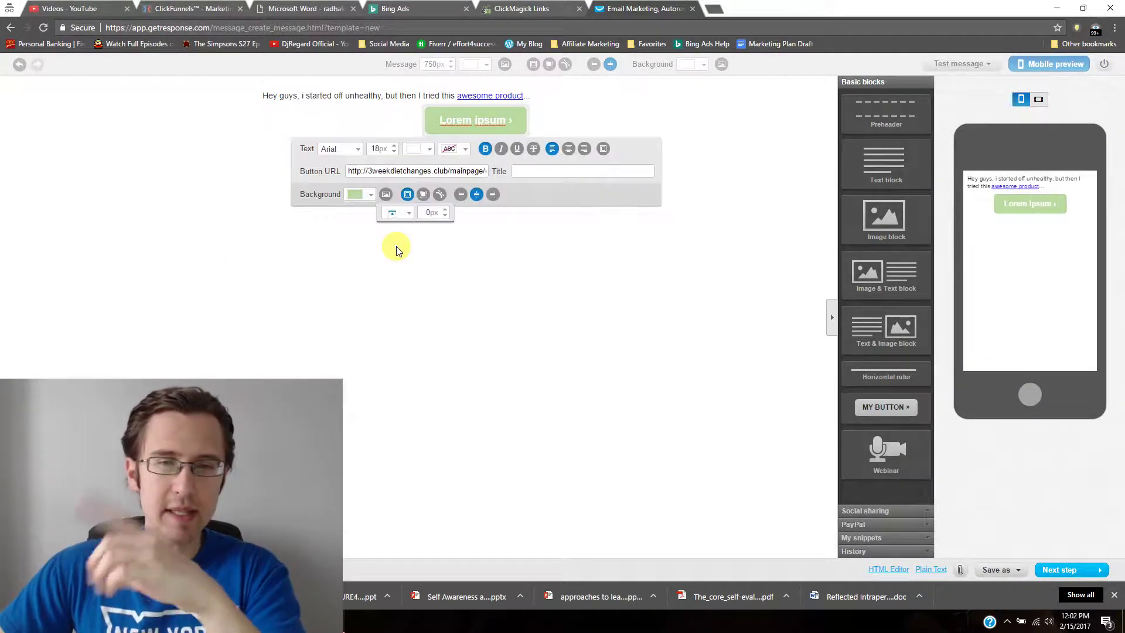
{"action": "left_click", "coordinate": [445, 210]}
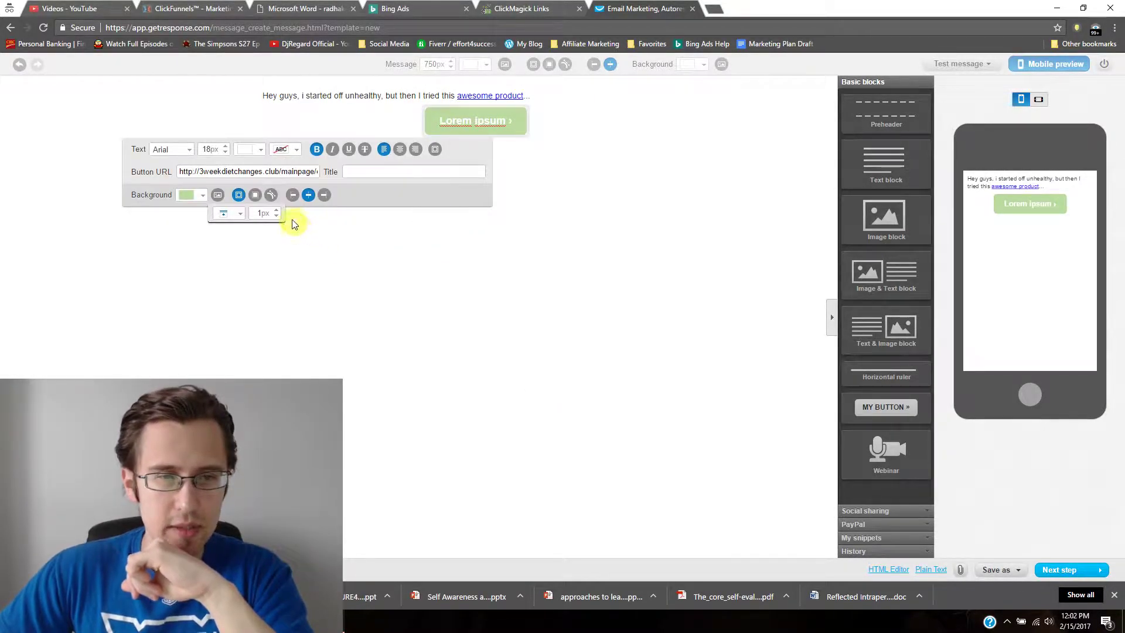
{"action": "left_click", "coordinate": [276, 212]}
{"action": "left_click", "coordinate": [276, 213]}
{"action": "left_click", "coordinate": [276, 212]}
{"action": "left_click", "coordinate": [277, 215]}
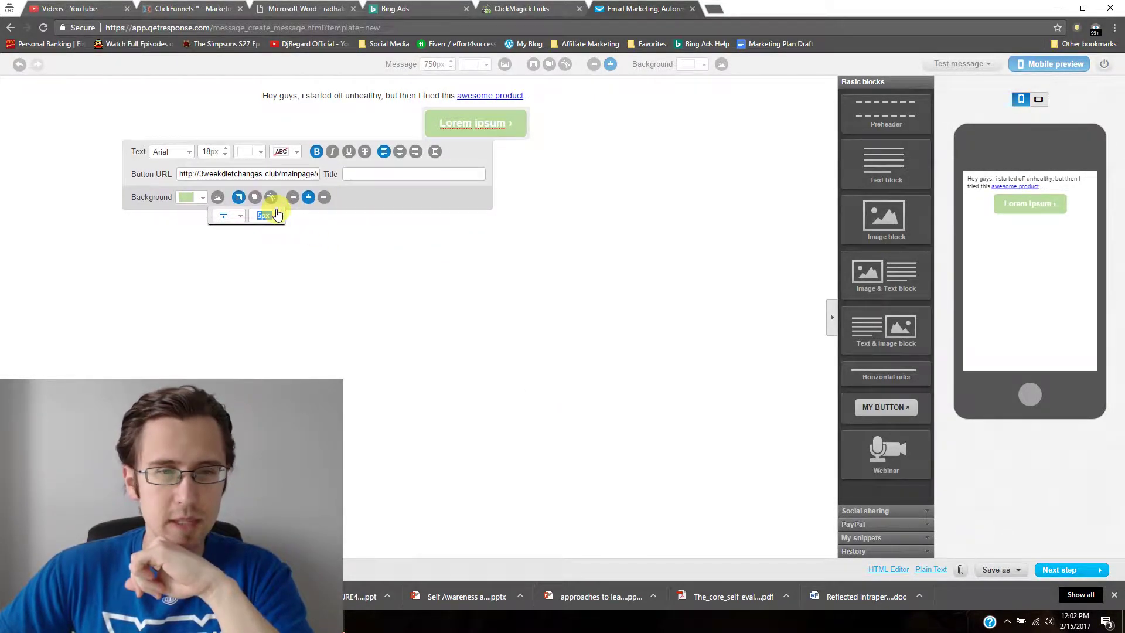
{"action": "left_click", "coordinate": [276, 214]}
{"action": "left_click", "coordinate": [277, 215]}
{"action": "left_click", "coordinate": [277, 215]}
{"action": "left_click", "coordinate": [277, 216]}
{"action": "left_click", "coordinate": [277, 216]}
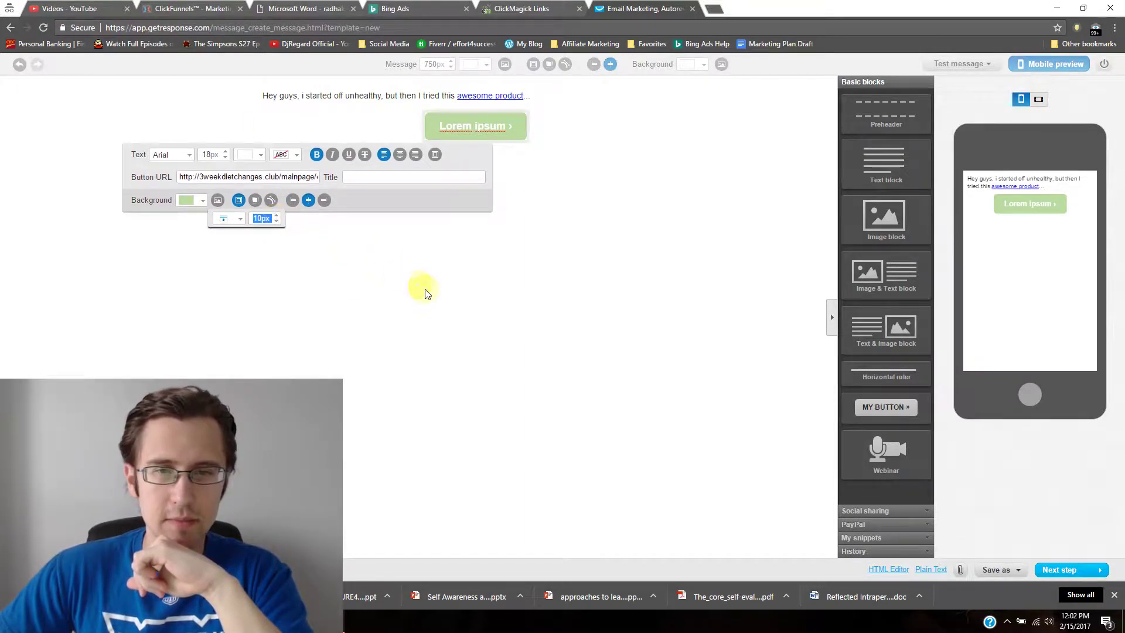
Change the button's text colour to black and save the message as a draft.
{"action": "left_click", "coordinate": [246, 155]}
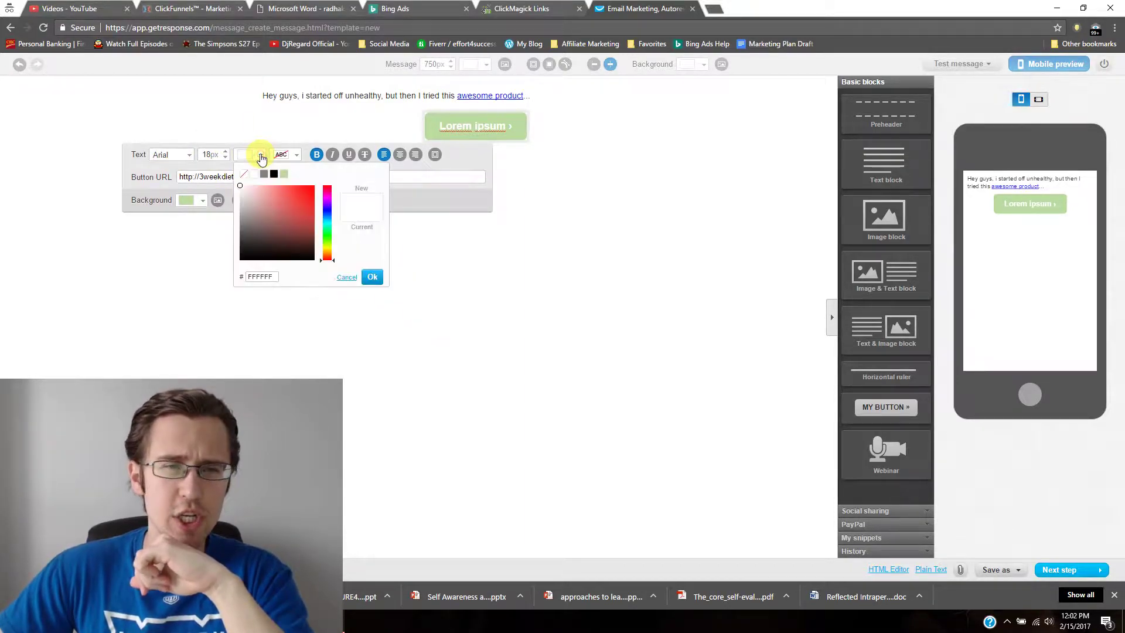
{"action": "left_click", "coordinate": [372, 277]}
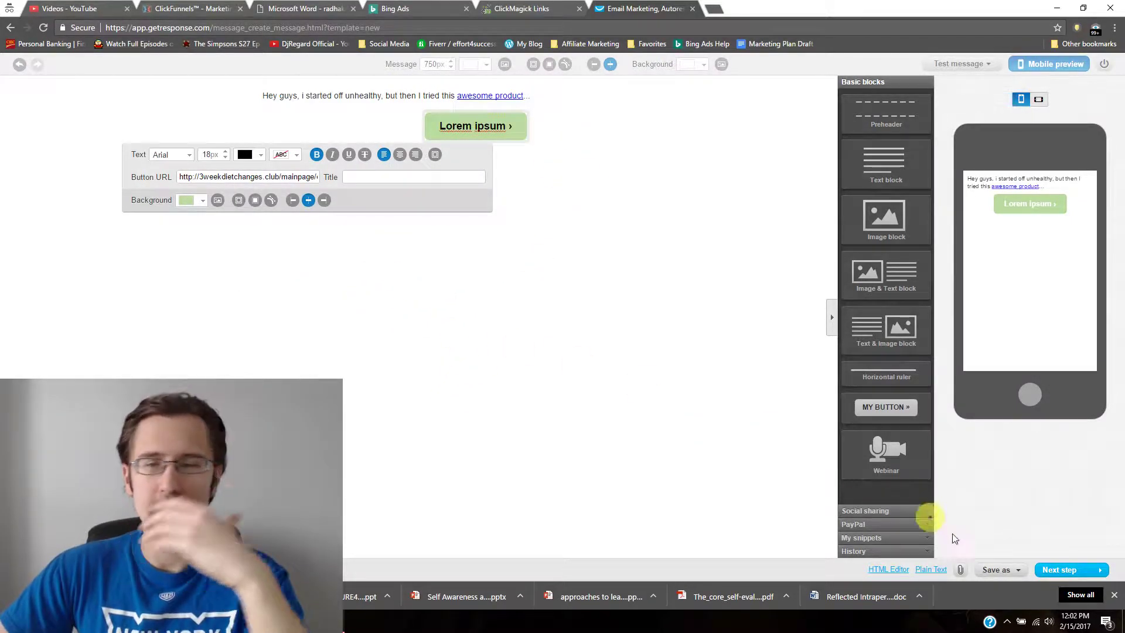
{"action": "left_click", "coordinate": [1001, 572]}
{"action": "left_click", "coordinate": [989, 552]}
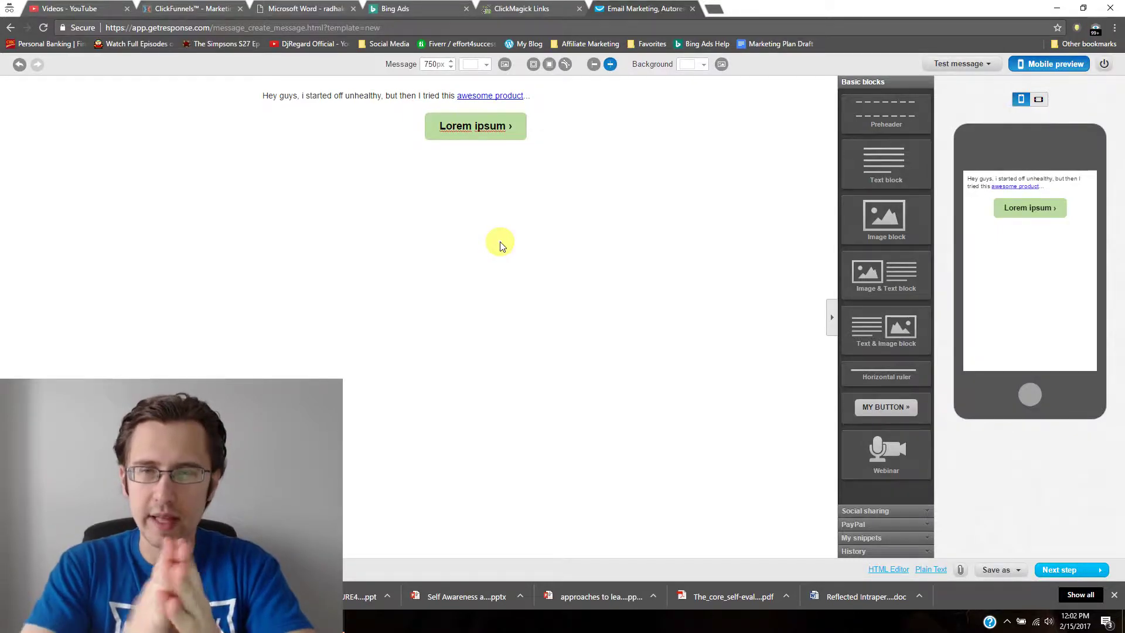
{"action": "left_click", "coordinate": [961, 572]}
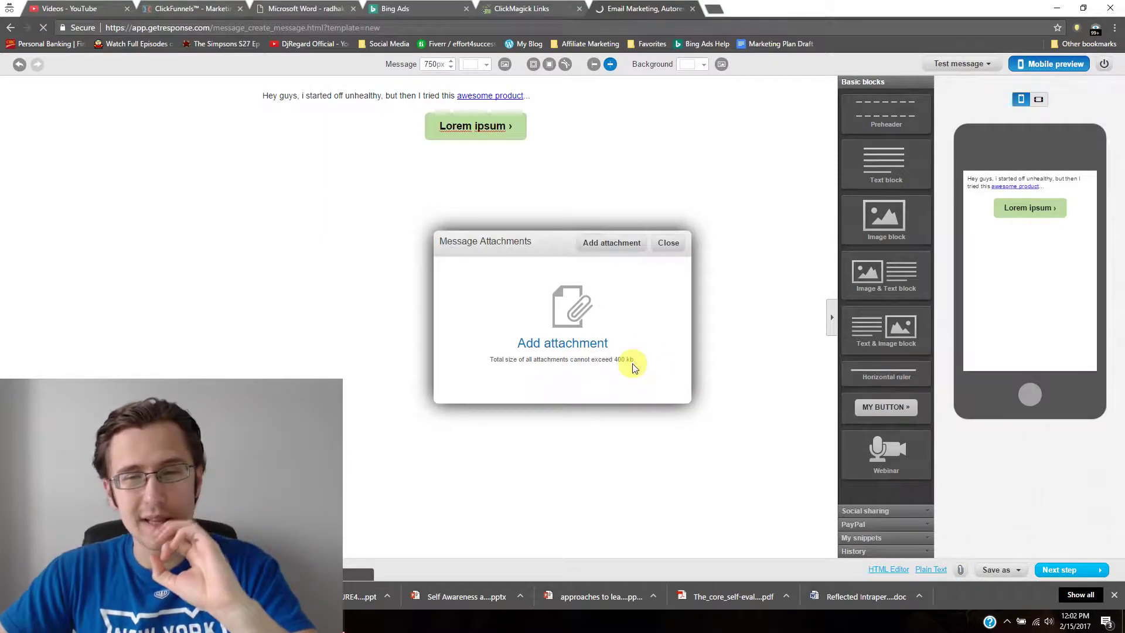
{"action": "left_click", "coordinate": [614, 361]}
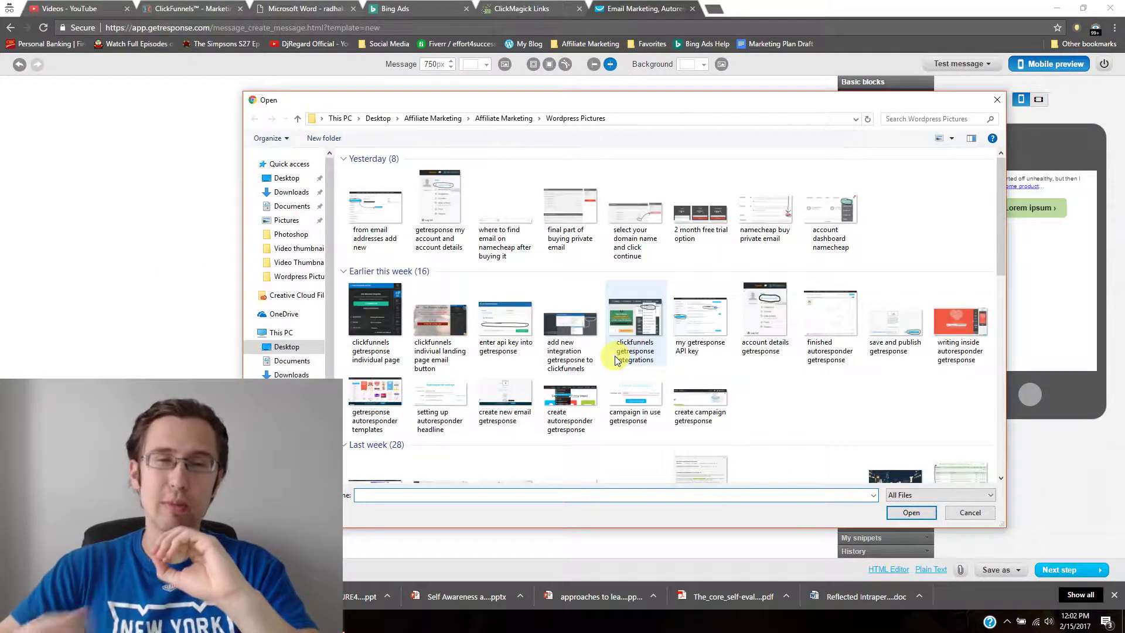
{"action": "left_click", "coordinate": [967, 514]}
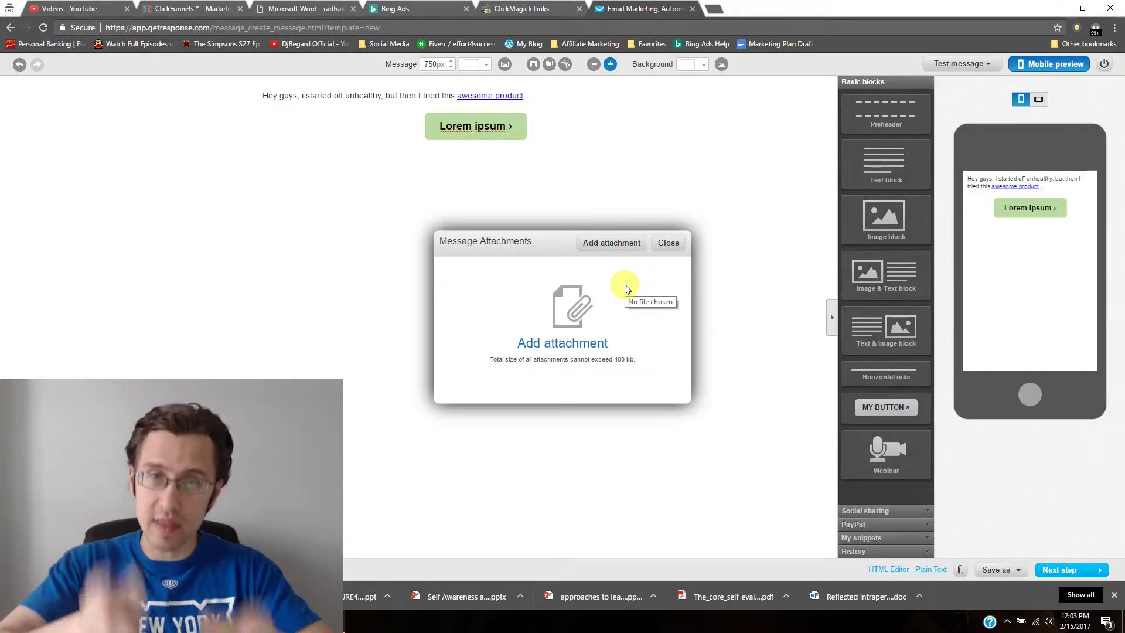
{"action": "left_click", "coordinate": [678, 242]}
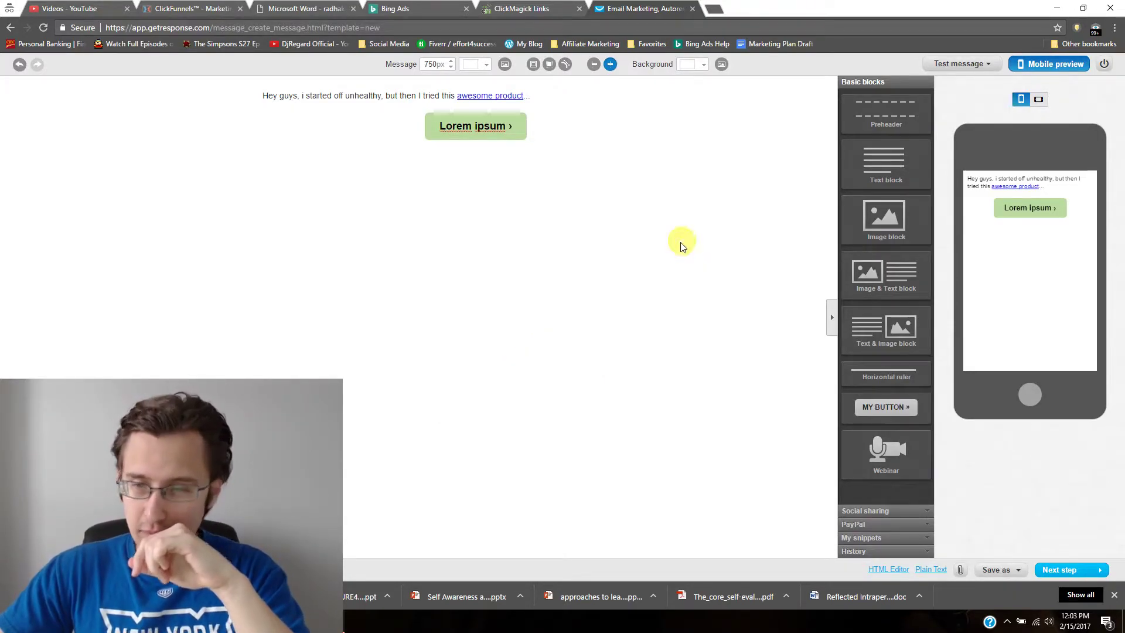